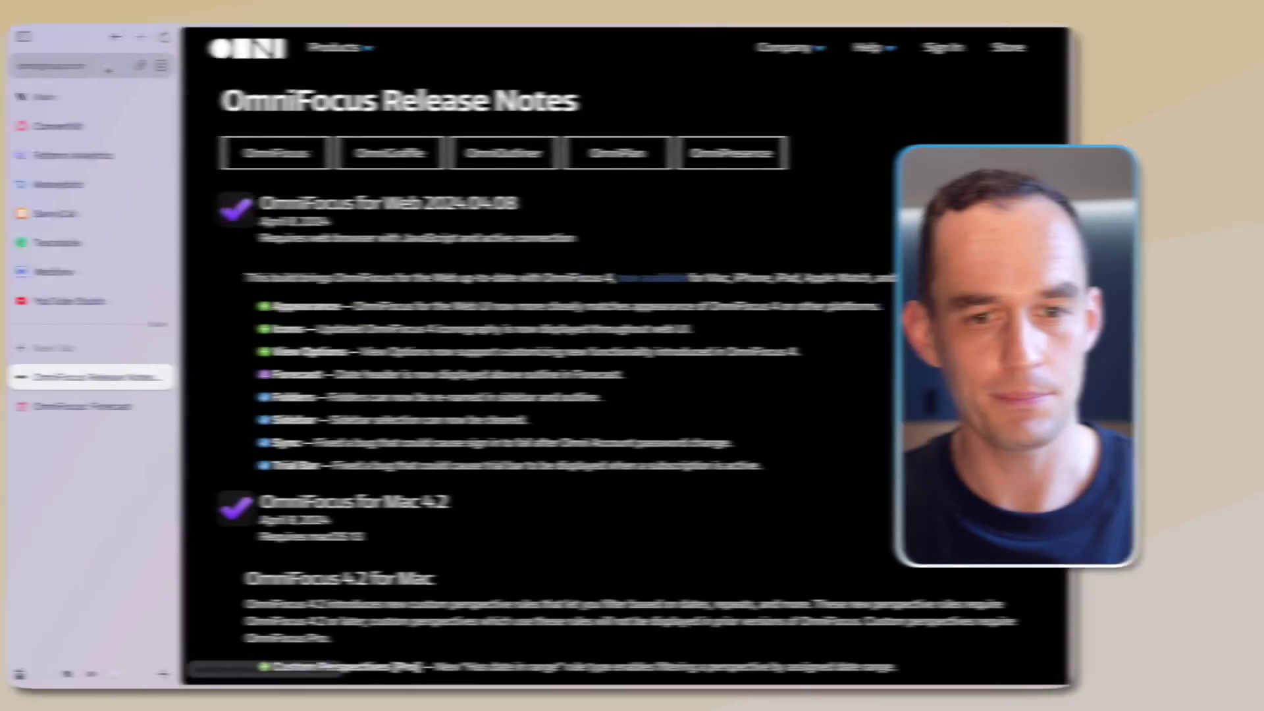
# Check the release notes page's full address and clear the selection on the web release title
pyautogui.press('super+l')
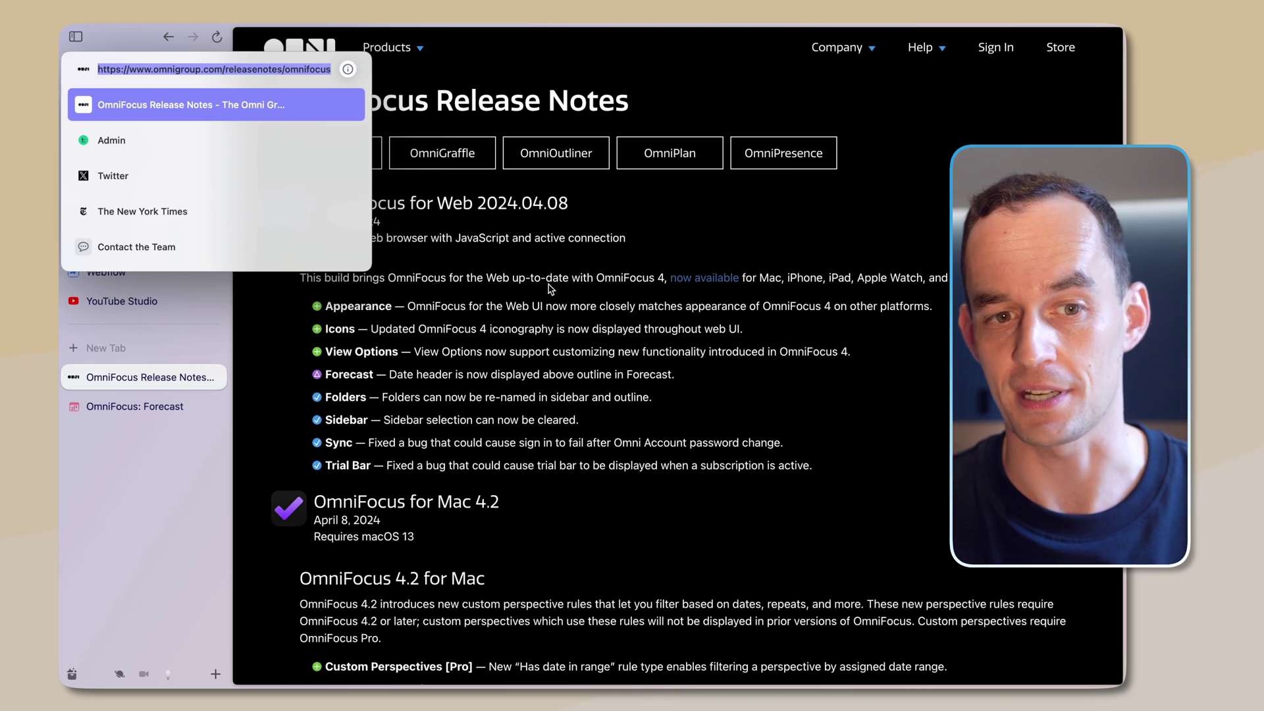
pyautogui.press('Escape')
pyautogui.moveTo(318, 203); pyautogui.dragTo(587, 204)
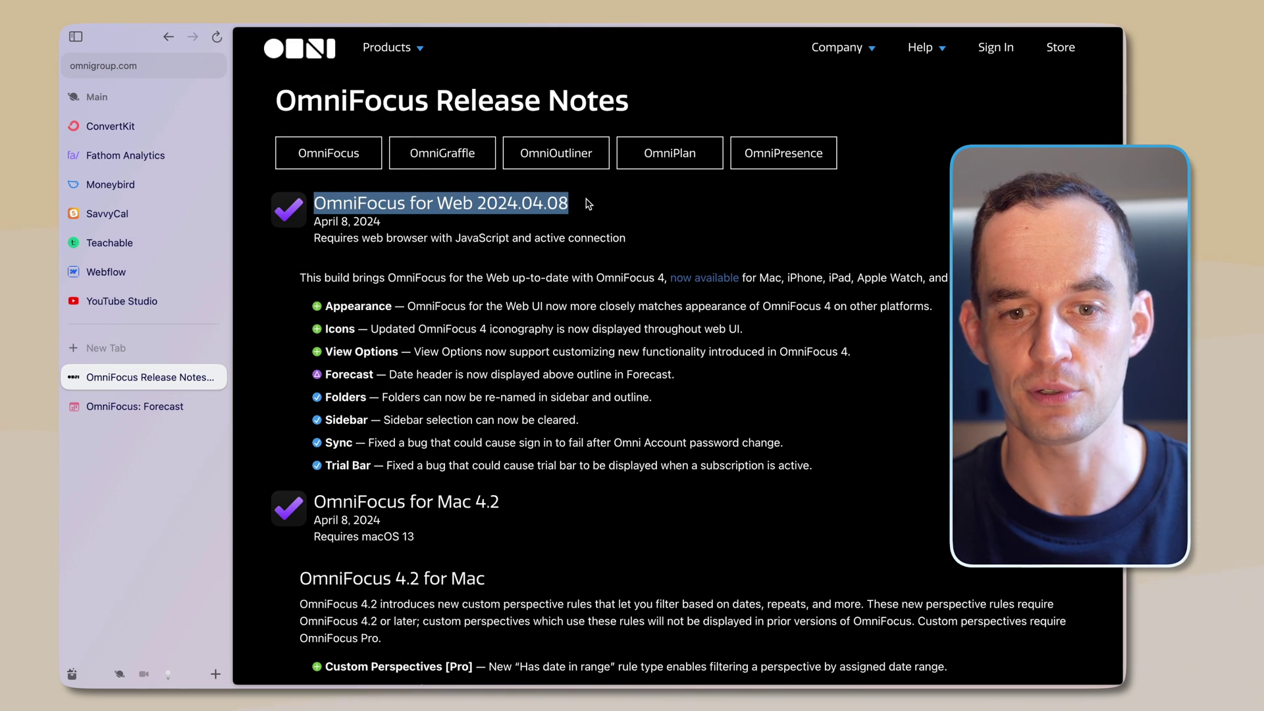
pyautogui.click(606, 437)
# Scroll down to the OmniFocus 4.2 for Mac section and select the start of its introduction
pyautogui.scroll(-5, 528, 439)
pyautogui.scroll(-5, 527, 439)
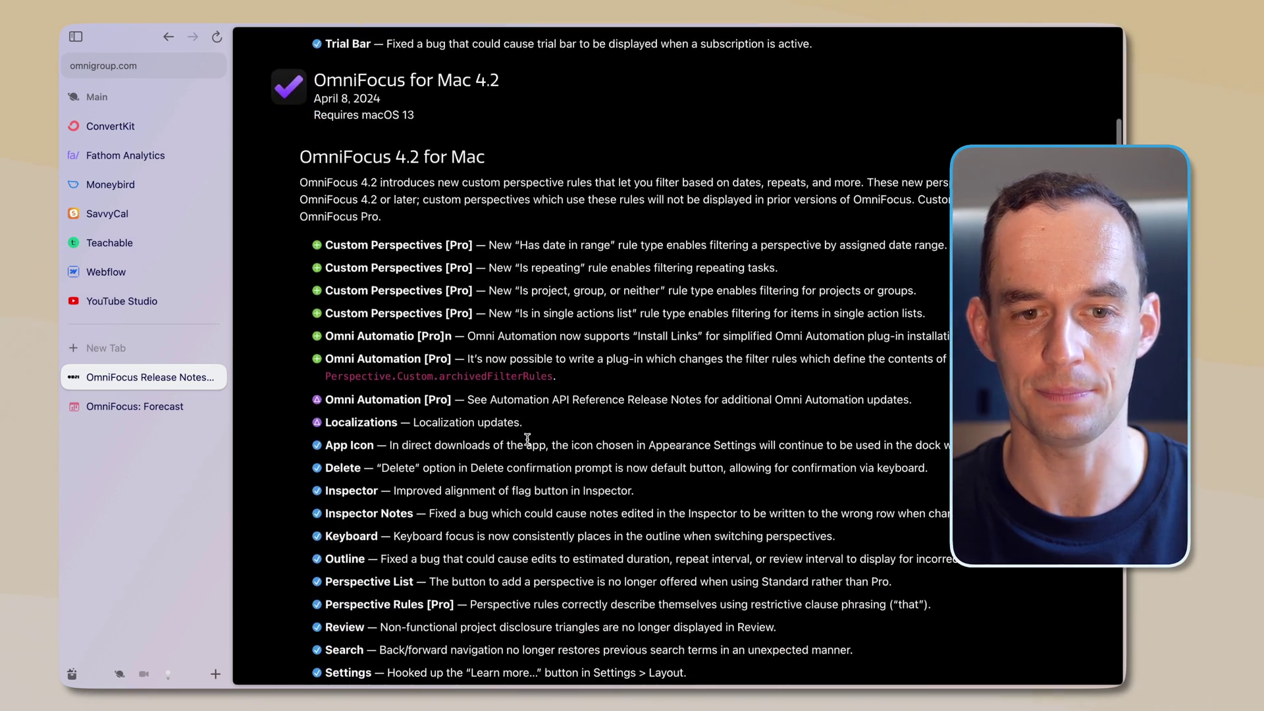
pyautogui.moveTo(298, 158)
pyautogui.mouseDown()
pyautogui.moveTo(492, 155)
pyautogui.moveTo(298, 158)
pyautogui.mouseUp()
pyautogui.click(511, 158)
pyautogui.click(298, 158)
pyautogui.scroll(-3, 623, 173)
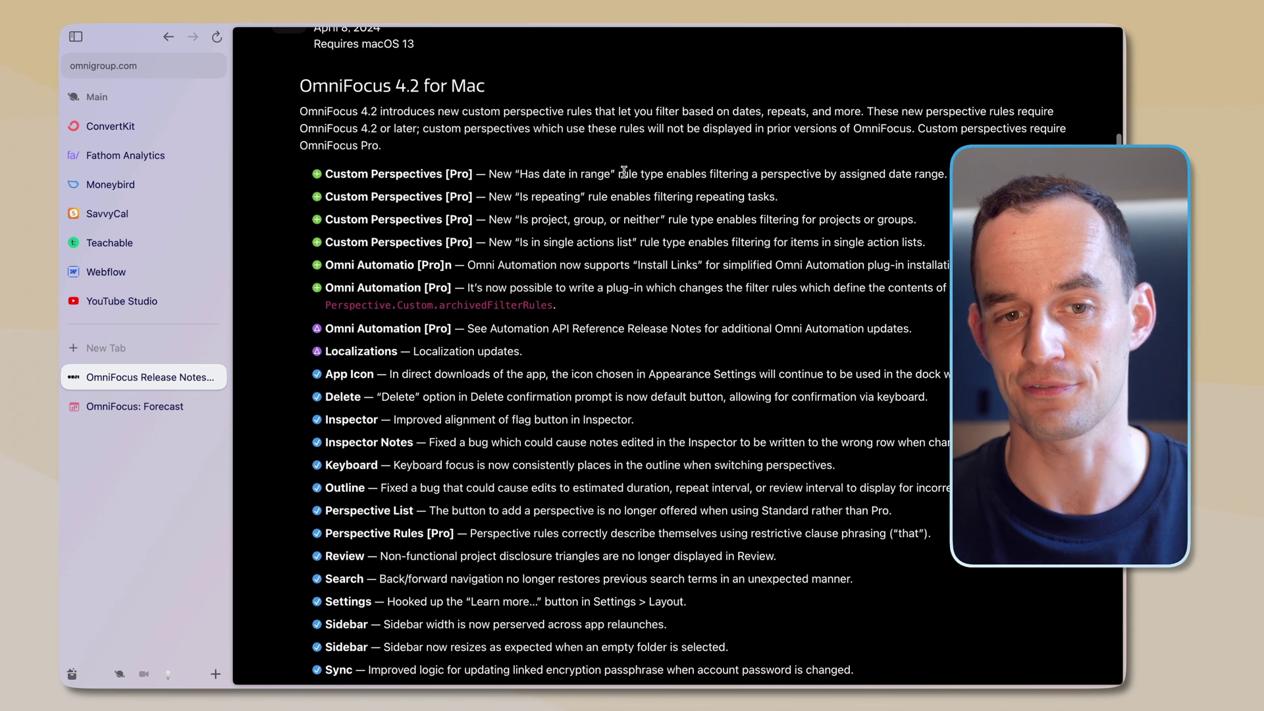
pyautogui.moveTo(300, 112); pyautogui.dragTo(505, 107)
pyautogui.click(510, 109)
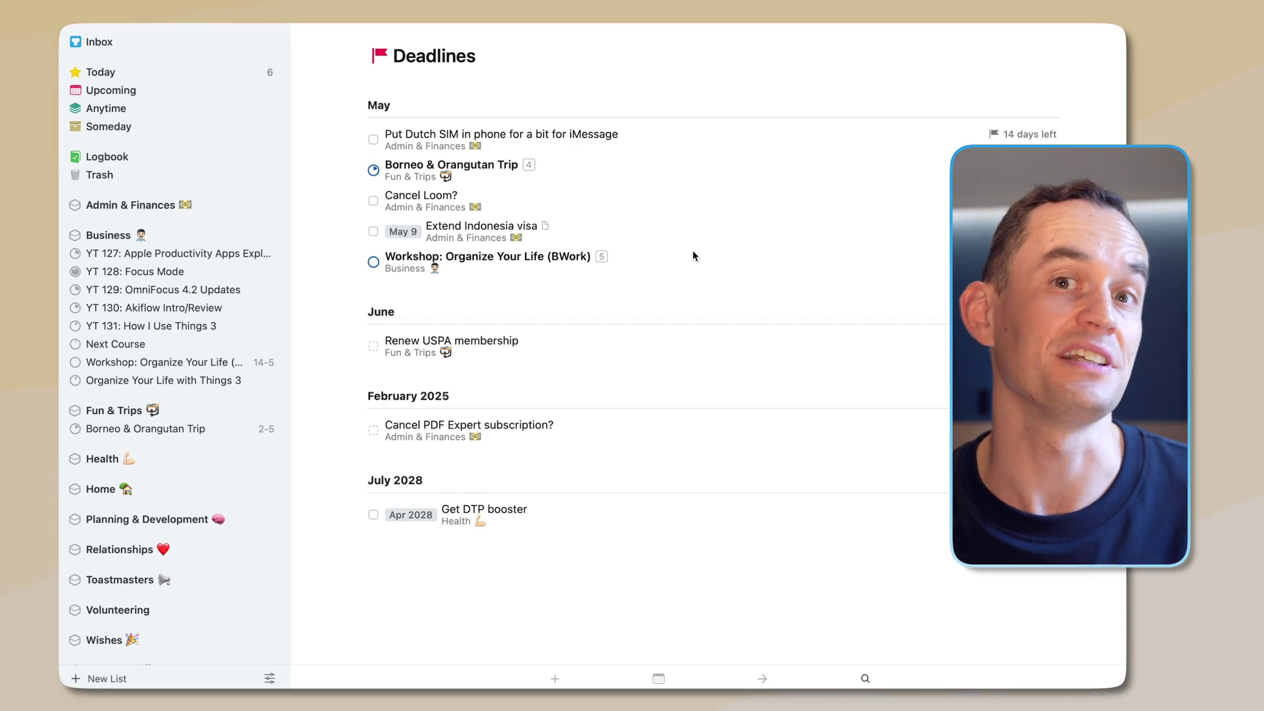
# Quick Find 'logged' in Things 3 and jump to the Logged Projects list
pyautogui.press('super+f')
pyautogui.write('logged')
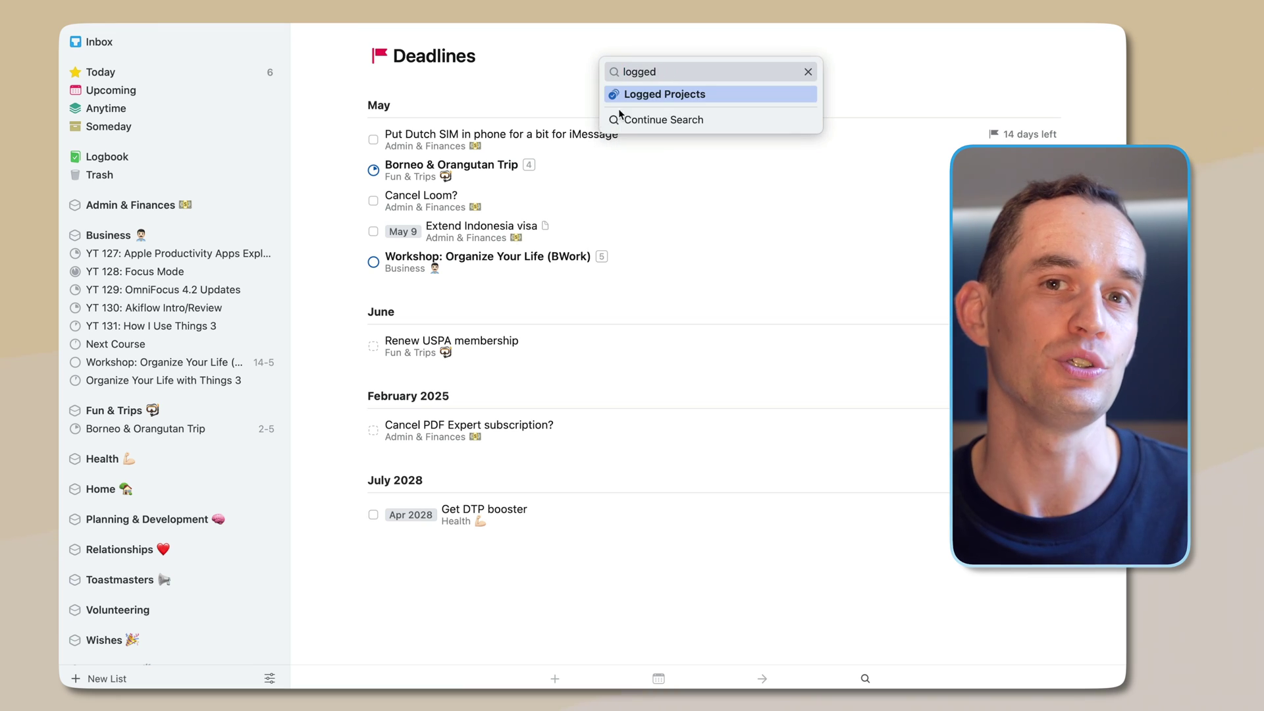
pyautogui.click(654, 96)
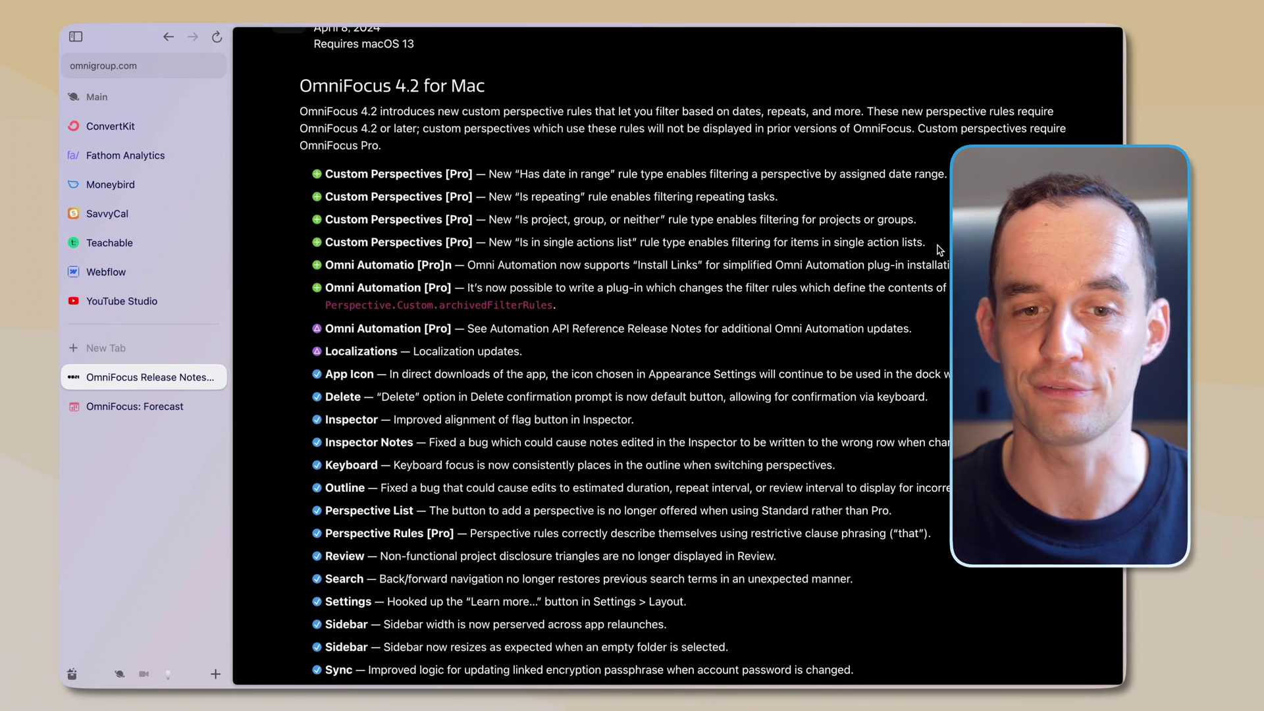
pyautogui.moveTo(940, 250); pyautogui.dragTo(322, 178)
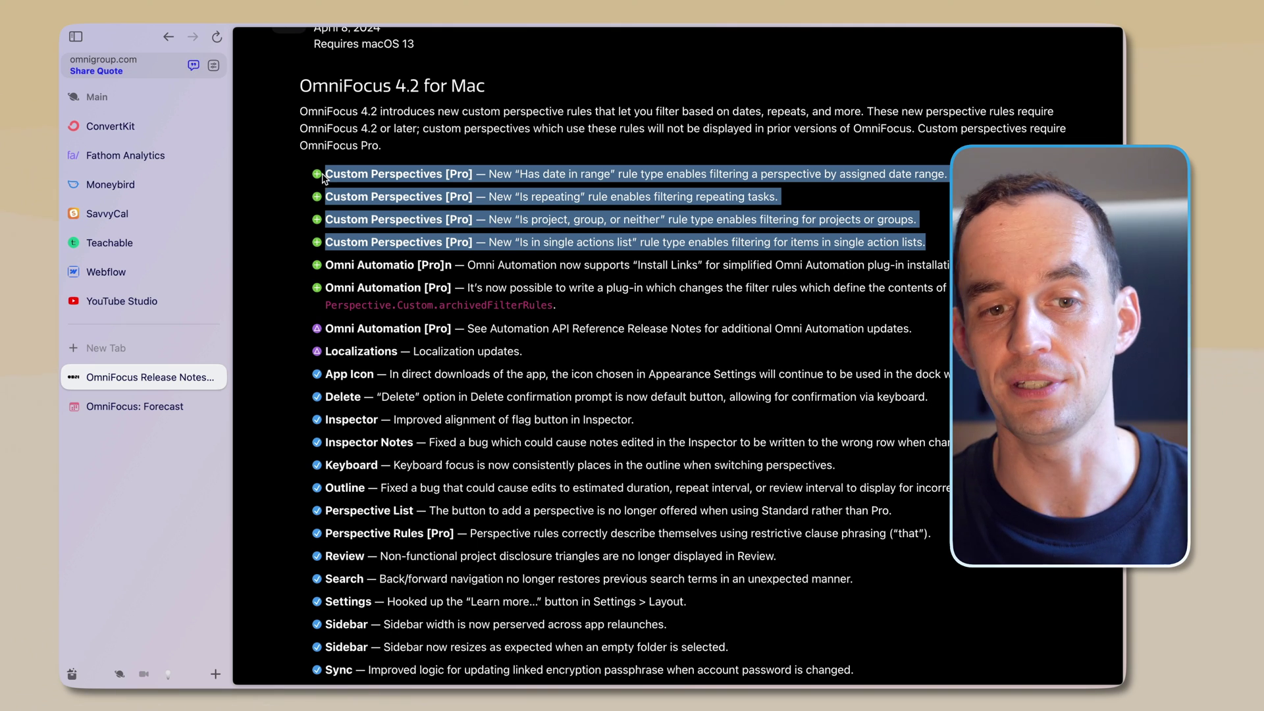
pyautogui.click(385, 173)
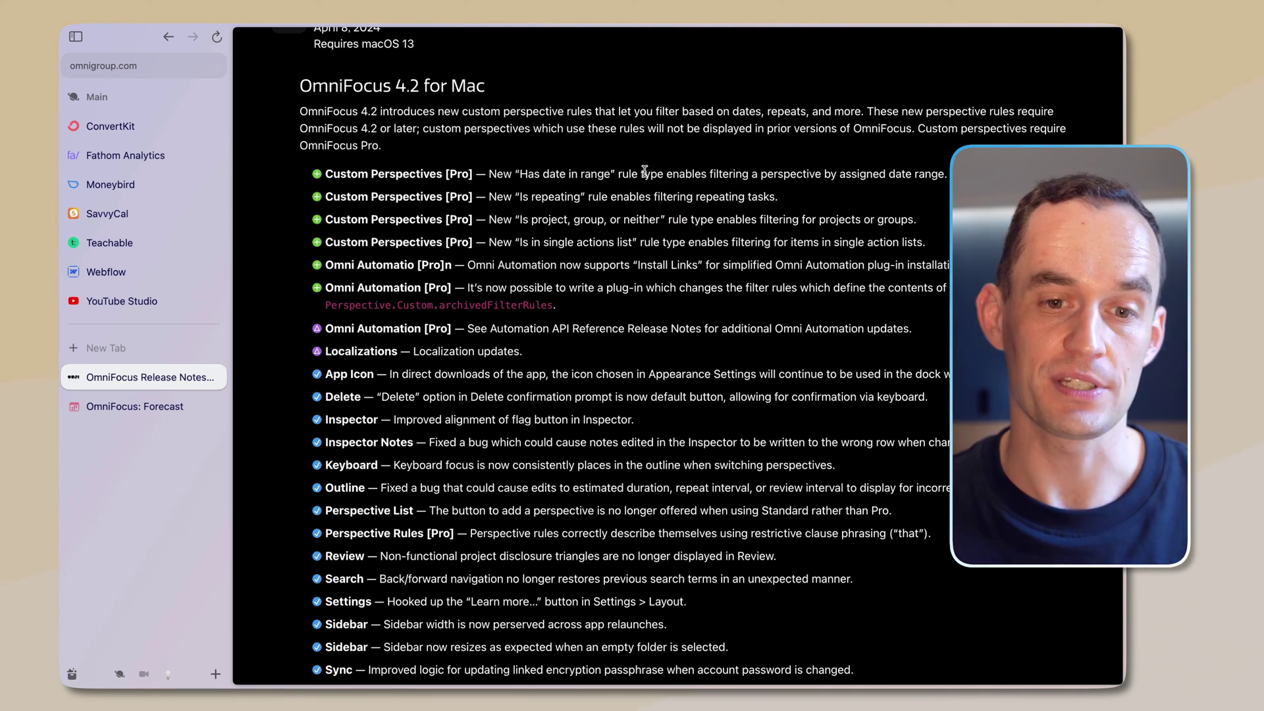
pyautogui.doubleClick(460, 172)
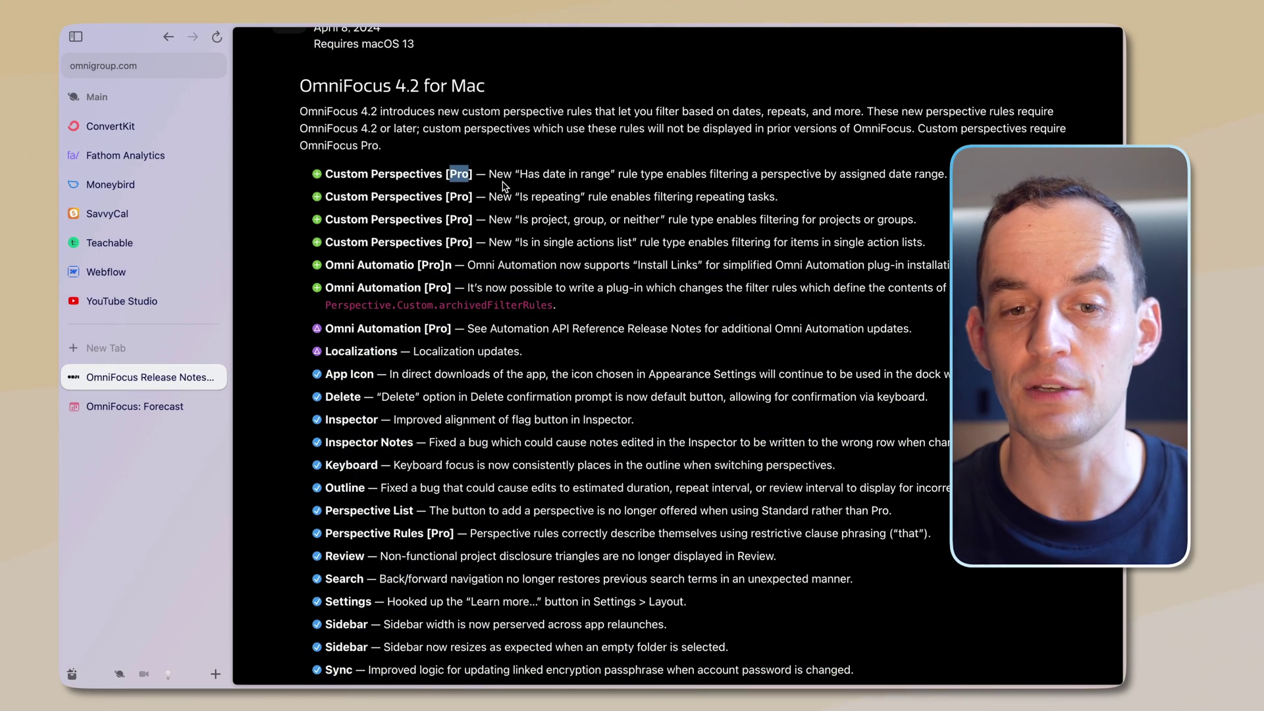
pyautogui.click(484, 187)
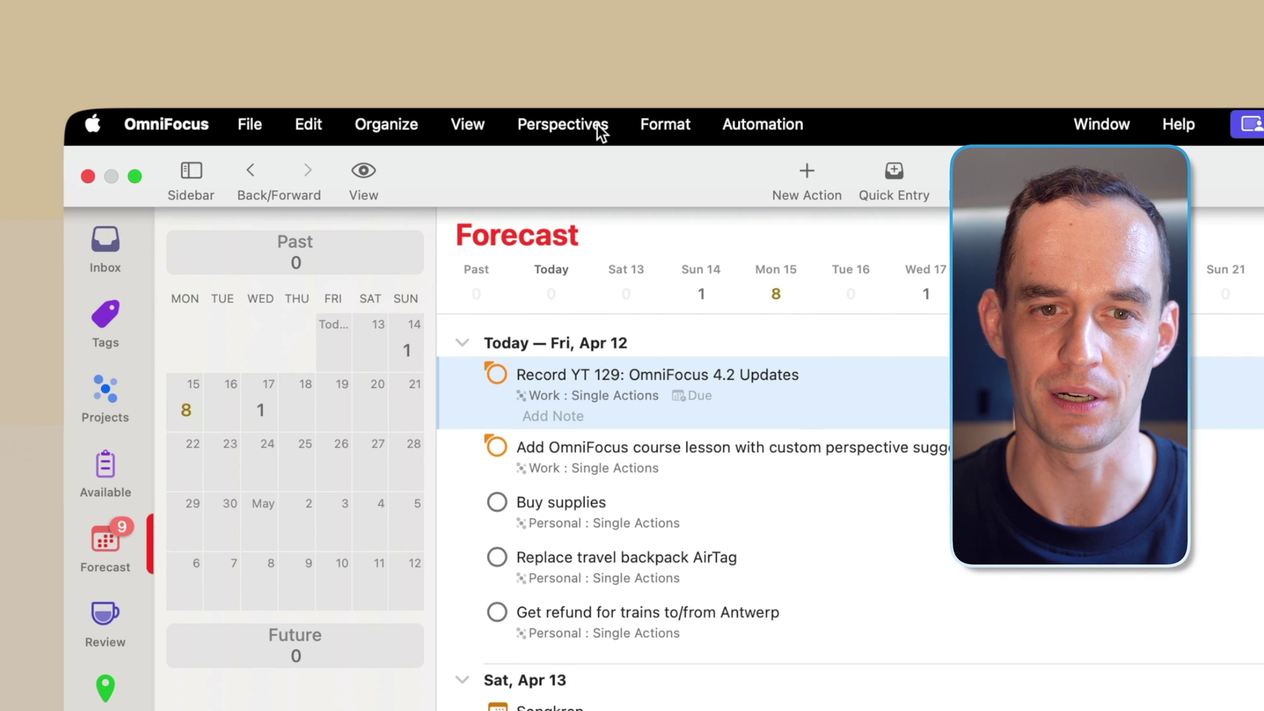
# Show the Perspectives list, scroll through it, and add a new custom perspective
pyautogui.click(563, 125)
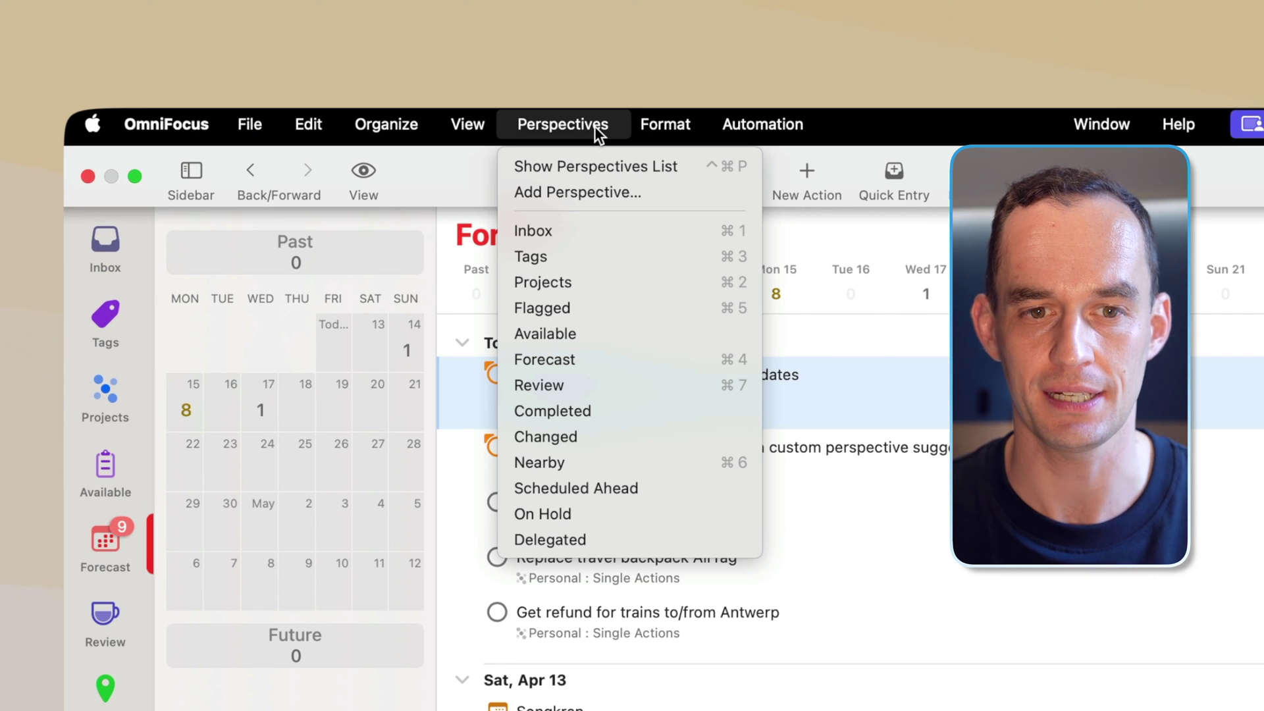
pyautogui.click(597, 167)
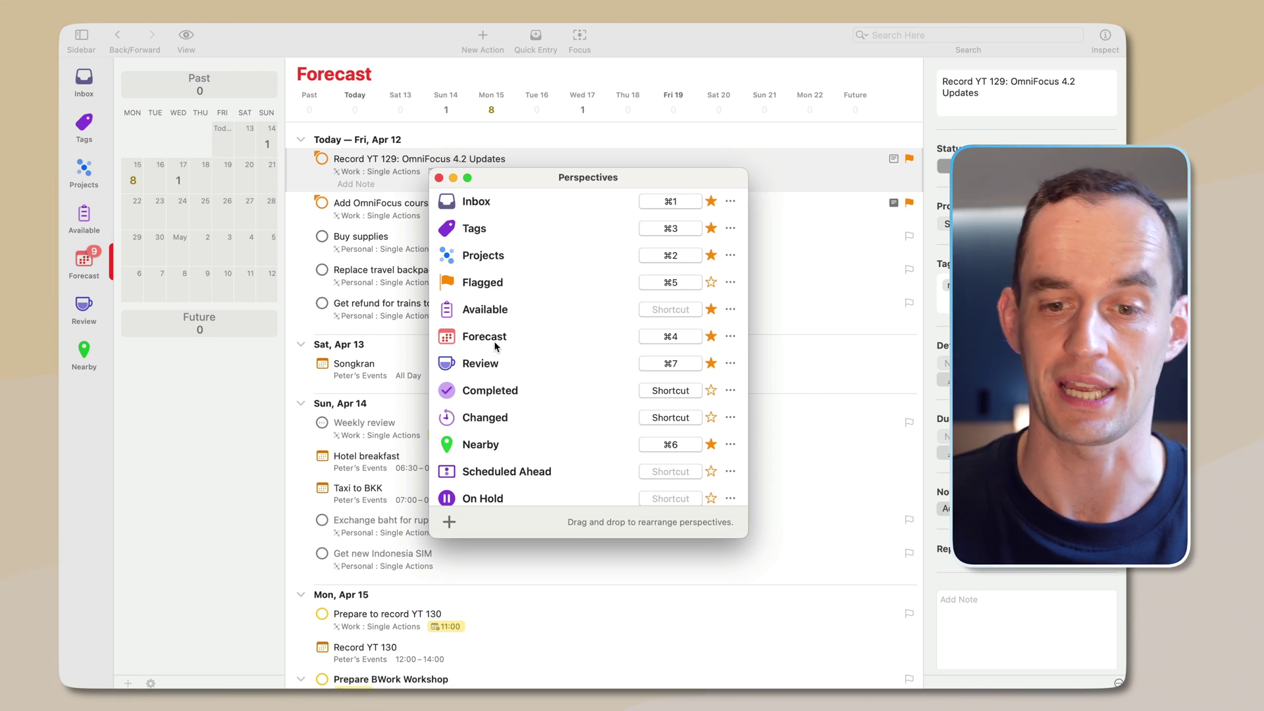
pyautogui.scroll(-5, 545, 294)
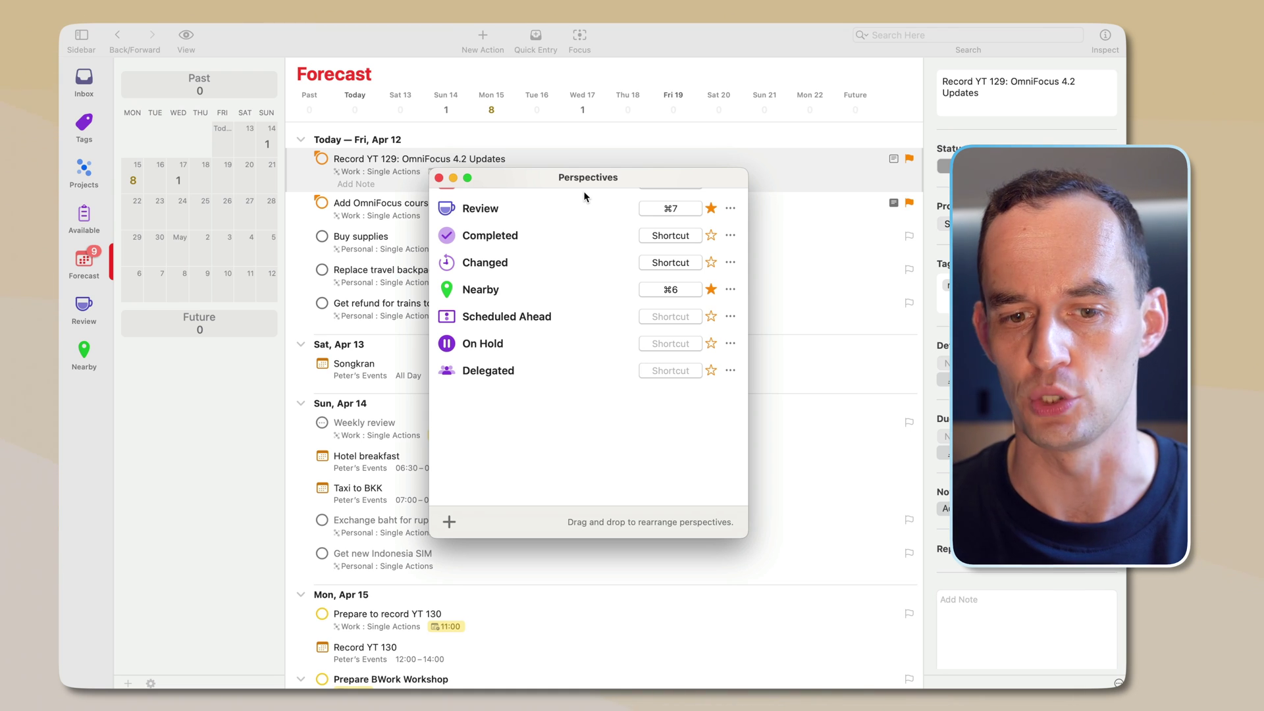
pyautogui.scroll(4, 545, 329)
pyautogui.click(451, 525)
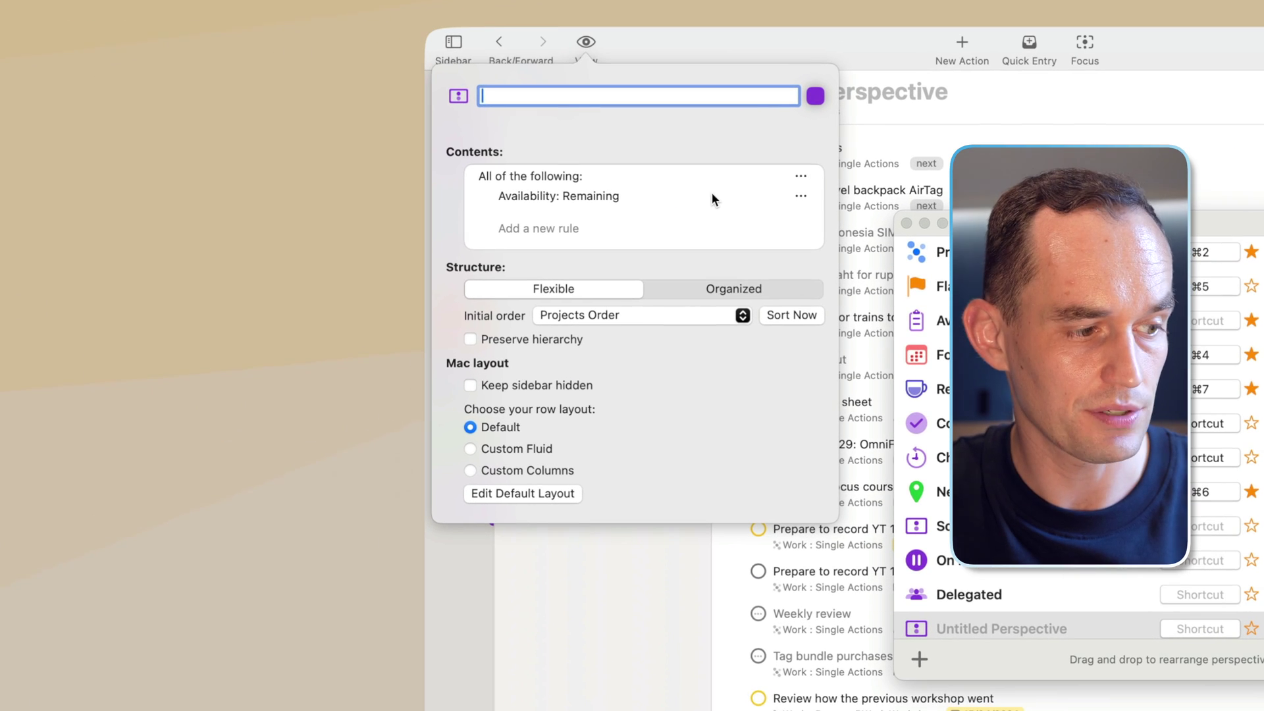
# Name the new perspective 'Repeating' and add an Is repeating rule
pyautogui.write('R')
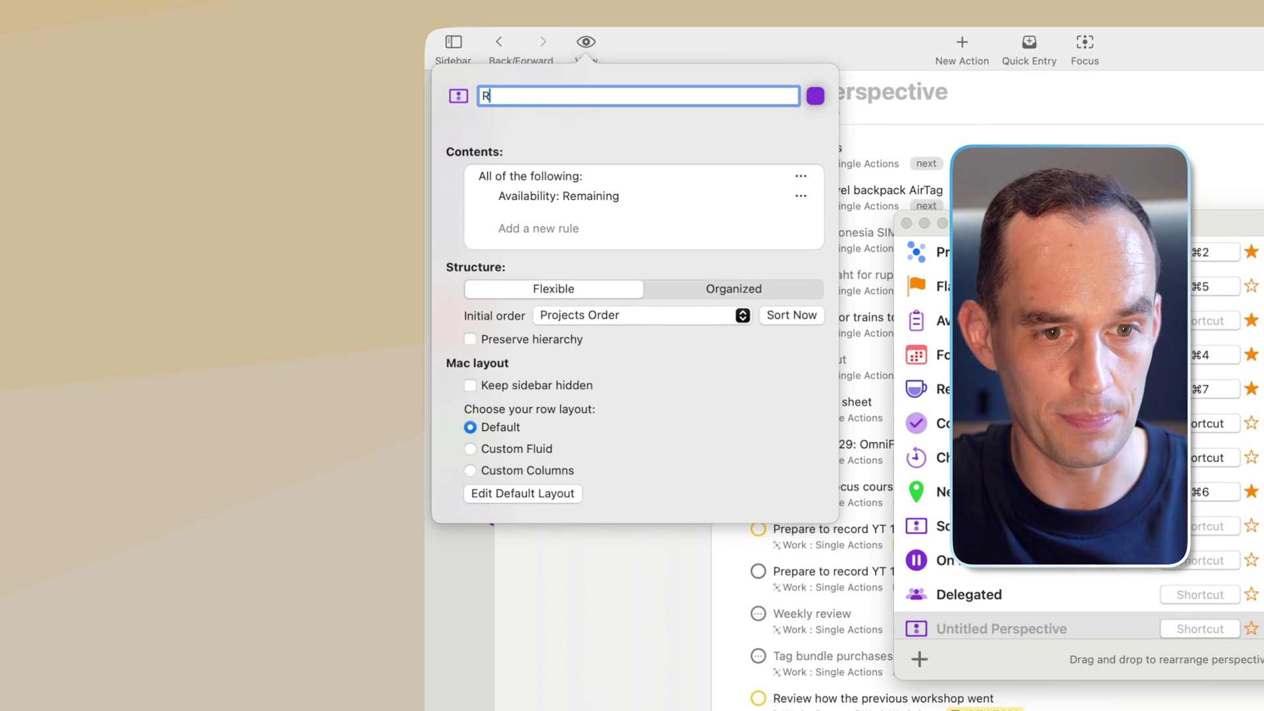
pyautogui.write('epeating')
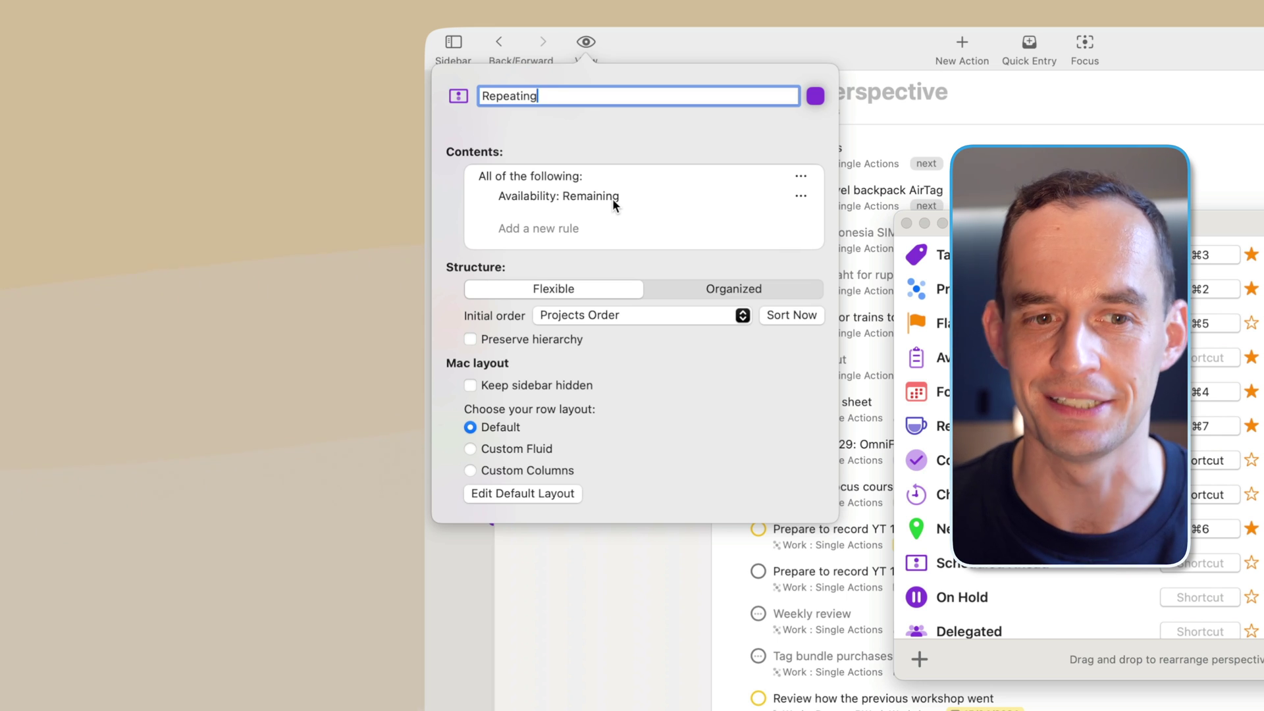
pyautogui.click(540, 230)
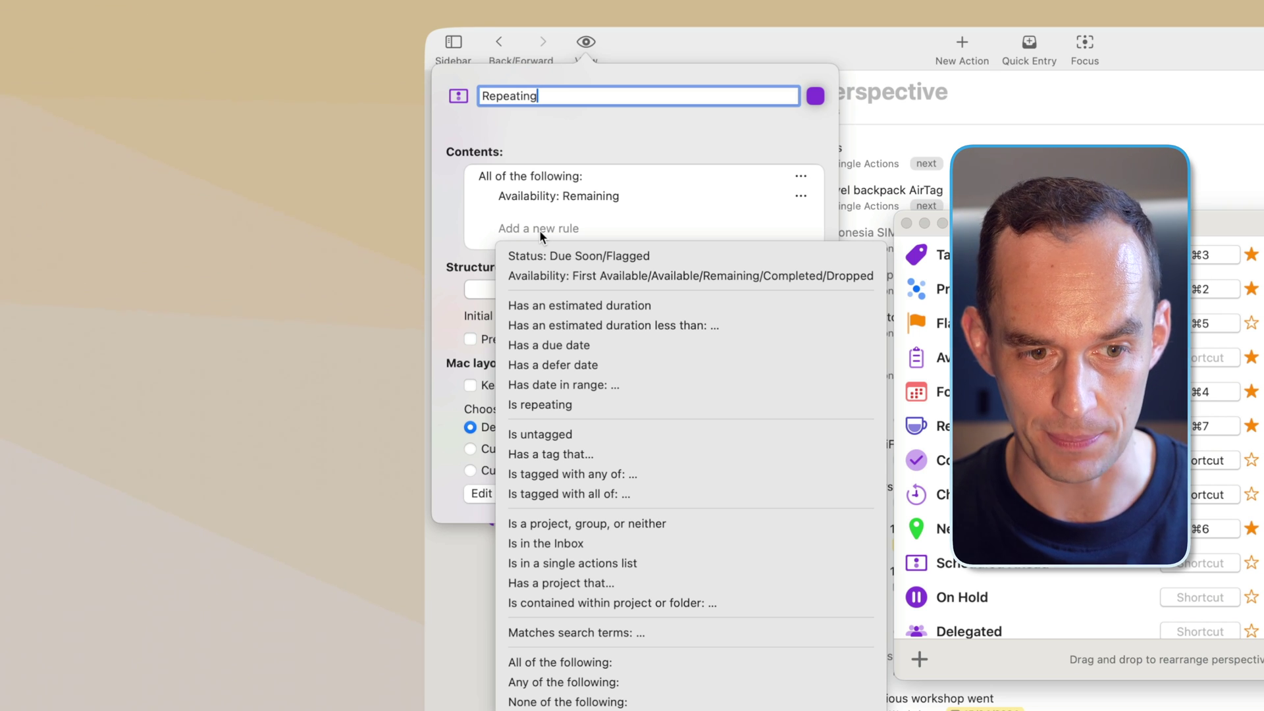
pyautogui.click(600, 405)
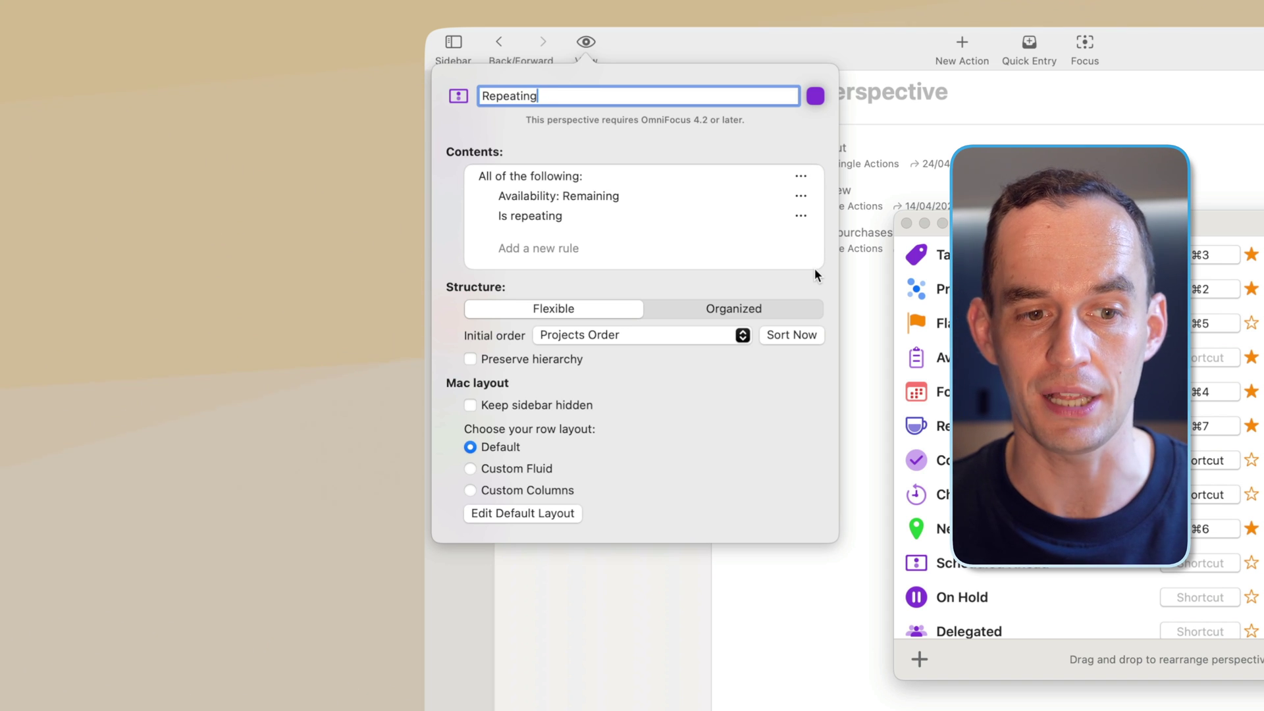
# Commit the Repeating name, reopen the Perspectives list and star Repeating as a favourite
pyautogui.click(747, 686)
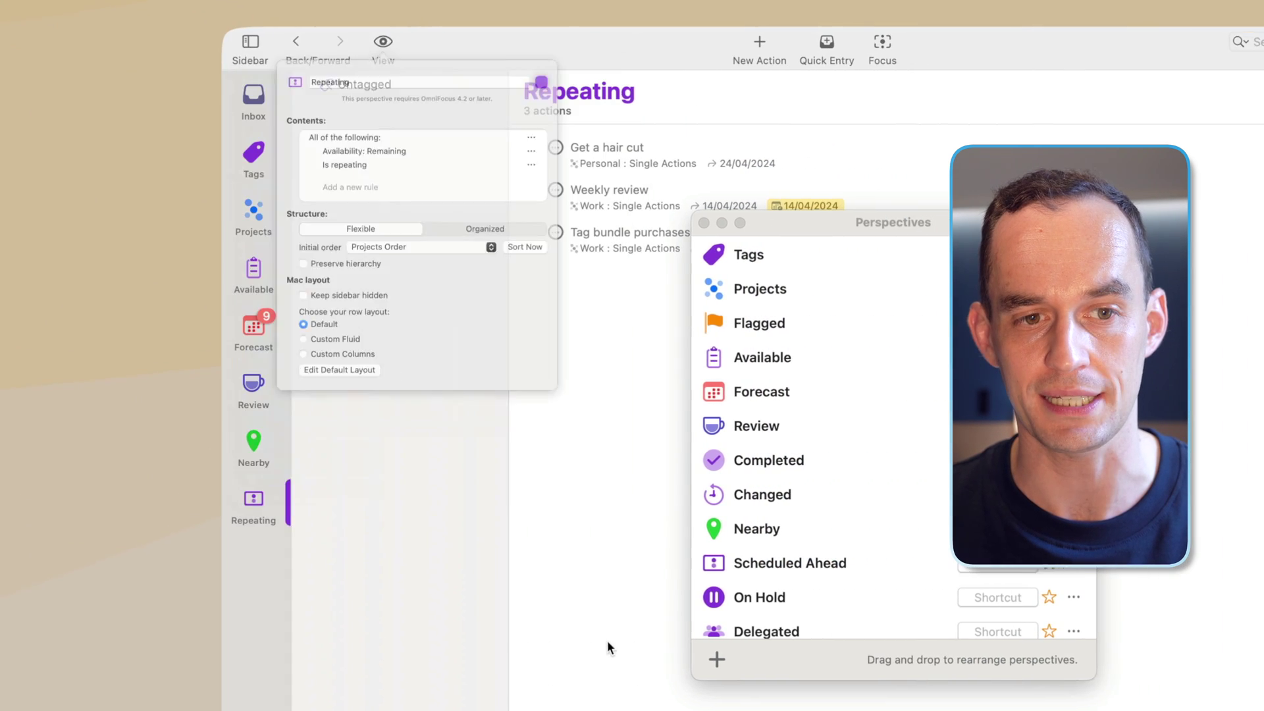
pyautogui.click(843, 223)
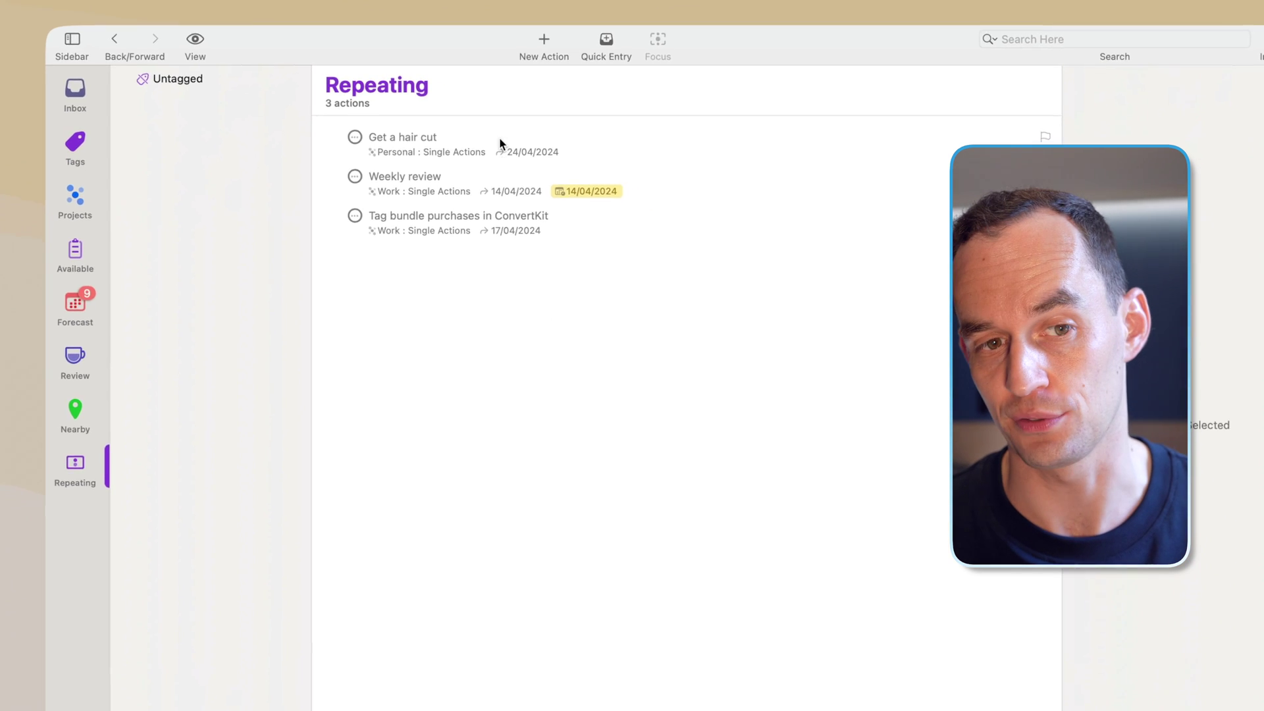
pyautogui.click(361, 33)
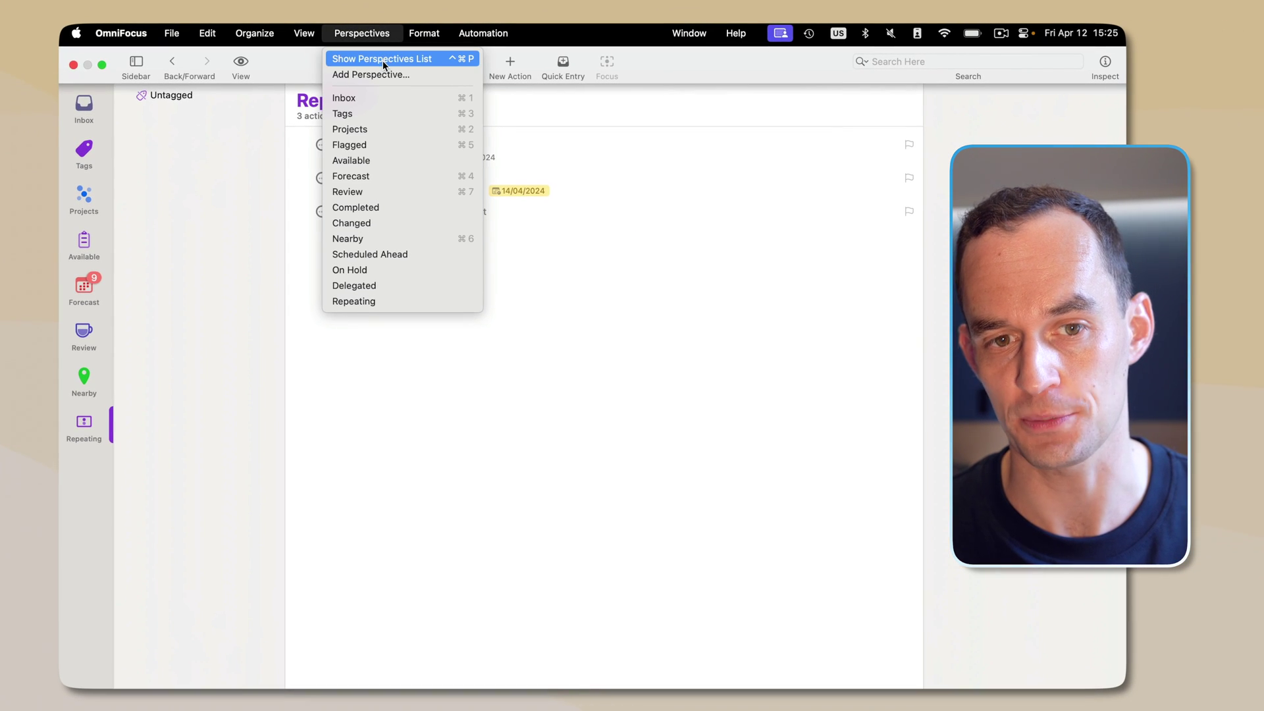
pyautogui.click(382, 60)
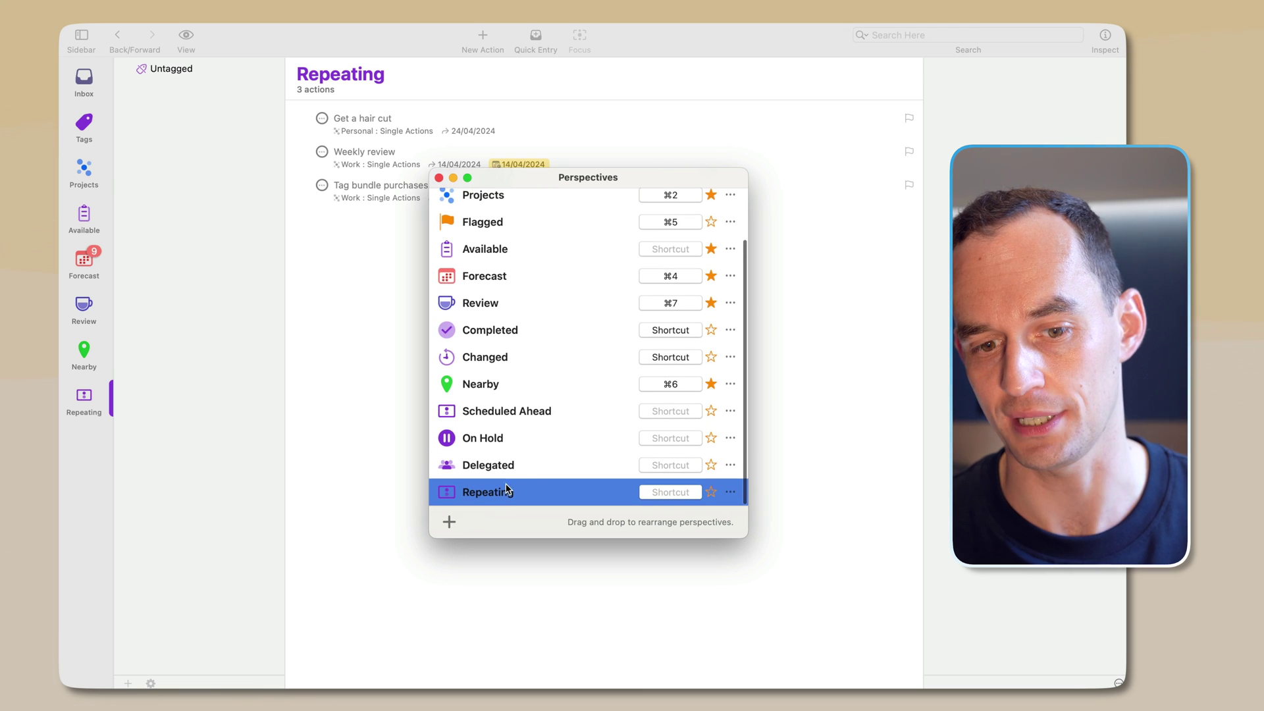
pyautogui.click(711, 494)
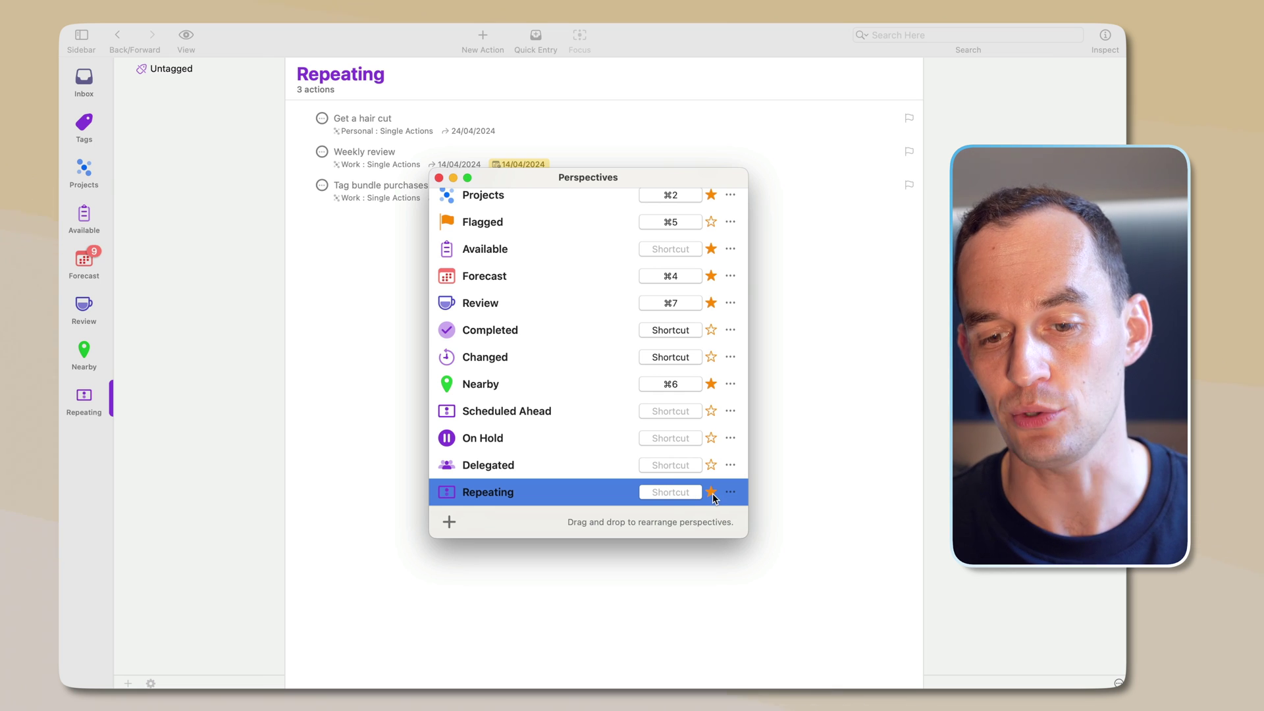
# Show the Repeating perspective in the main window as a favourite and close the Perspectives list
pyautogui.click(100, 271)
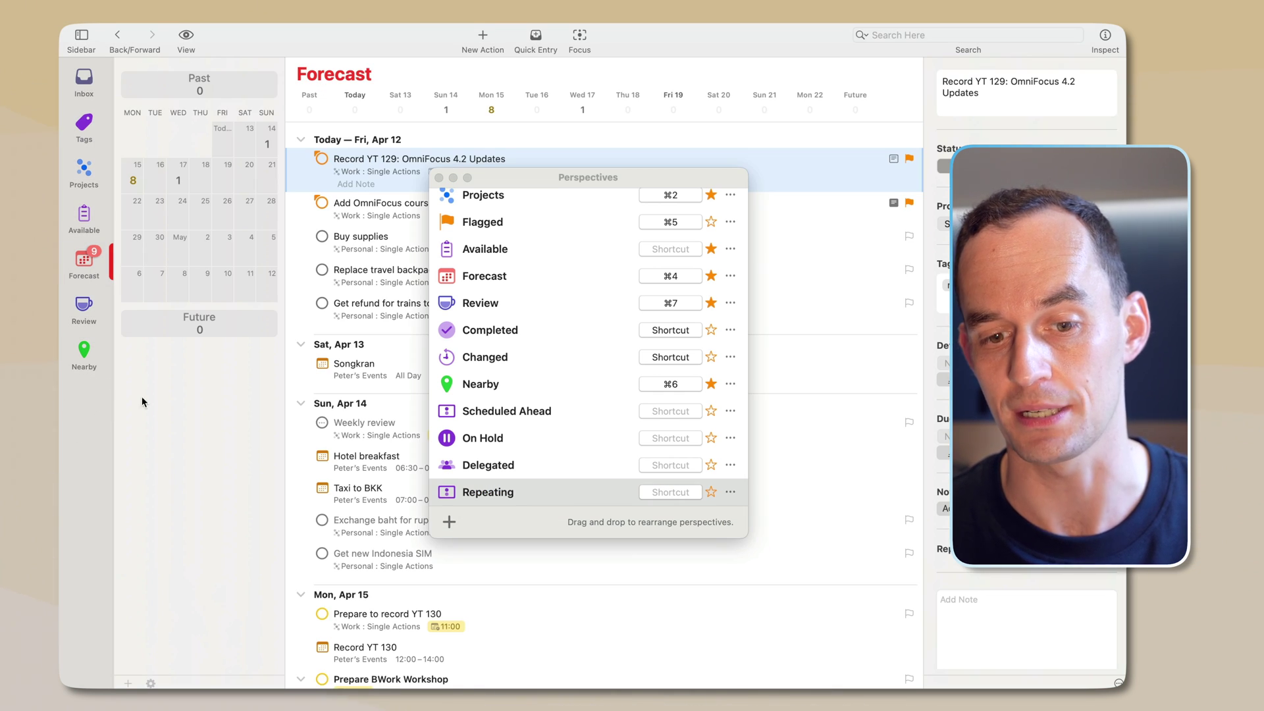
pyautogui.doubleClick(497, 495)
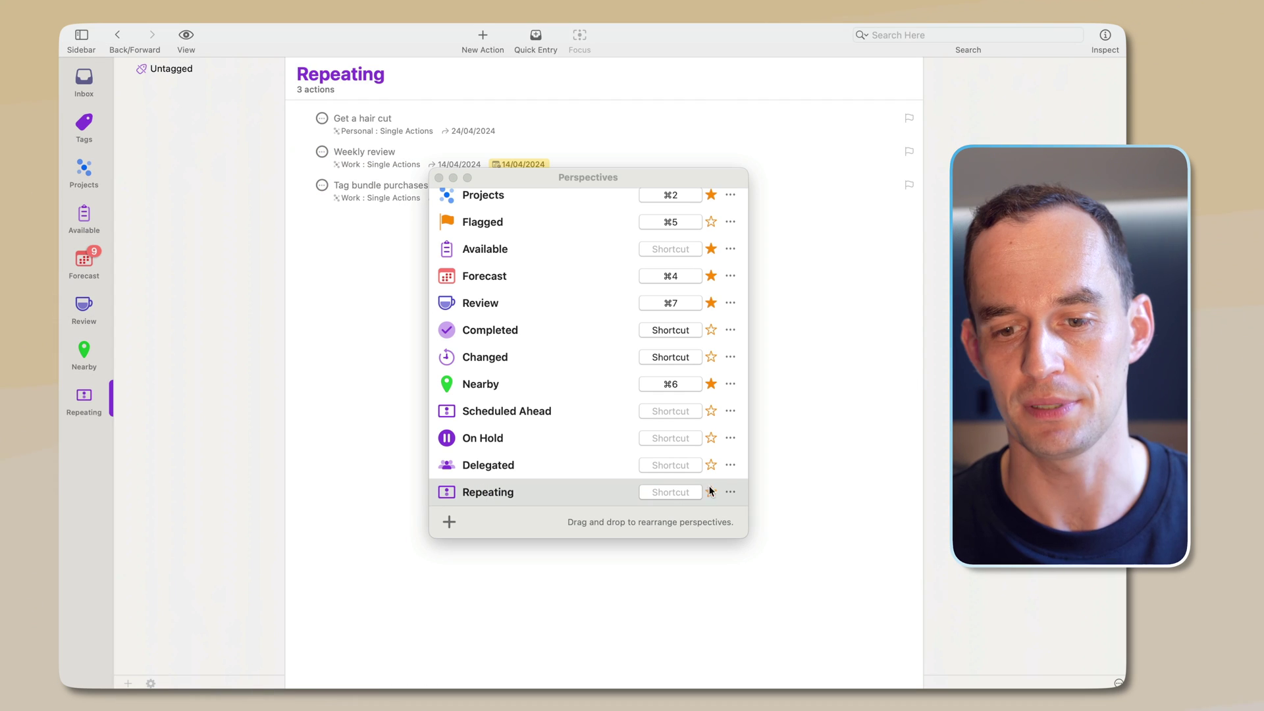
pyautogui.click(712, 492)
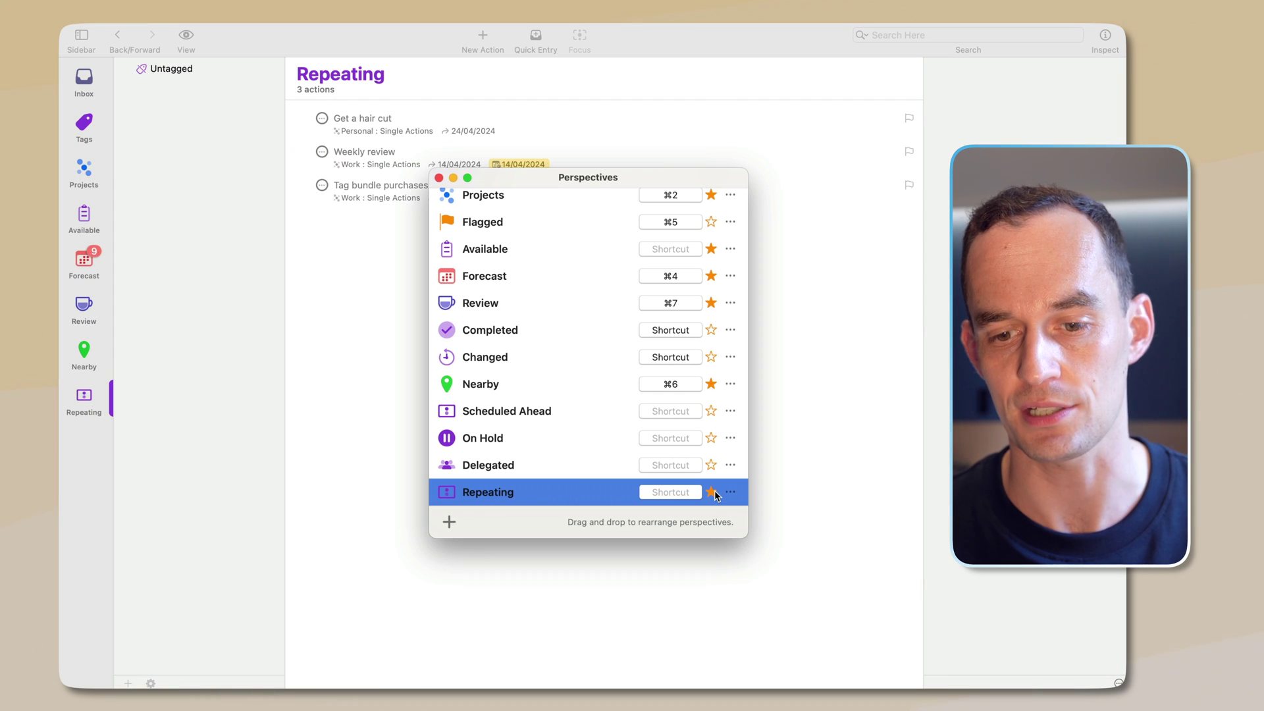
pyautogui.click(441, 179)
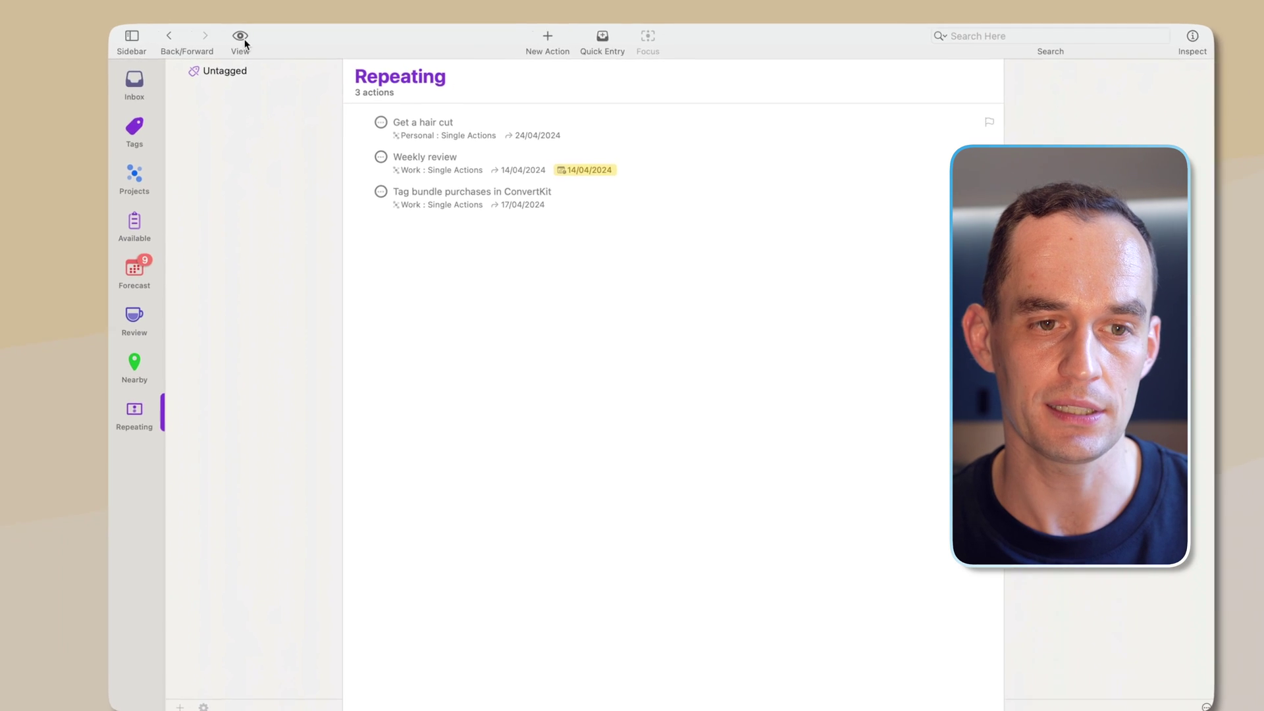
# Set Repeating's view to Organized structure, Entire Projects, with projects grouped by Folder
pyautogui.click(242, 40)
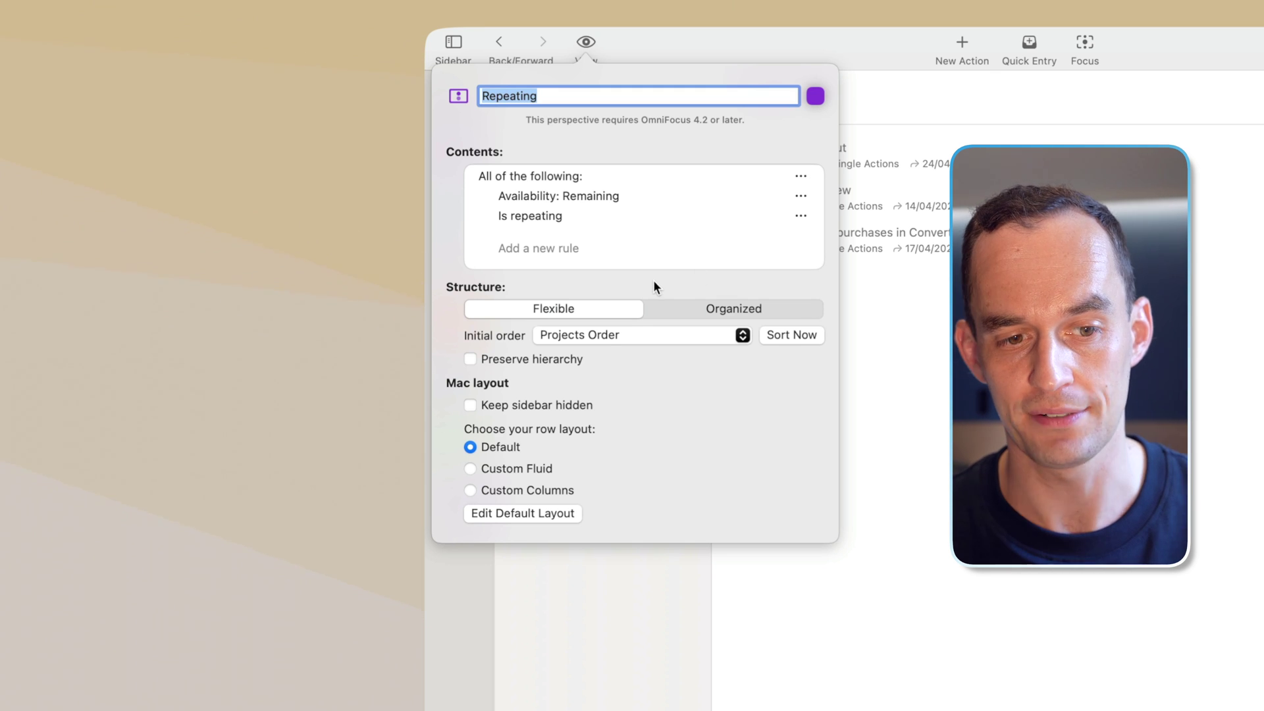
pyautogui.click(741, 313)
pyautogui.click(625, 335)
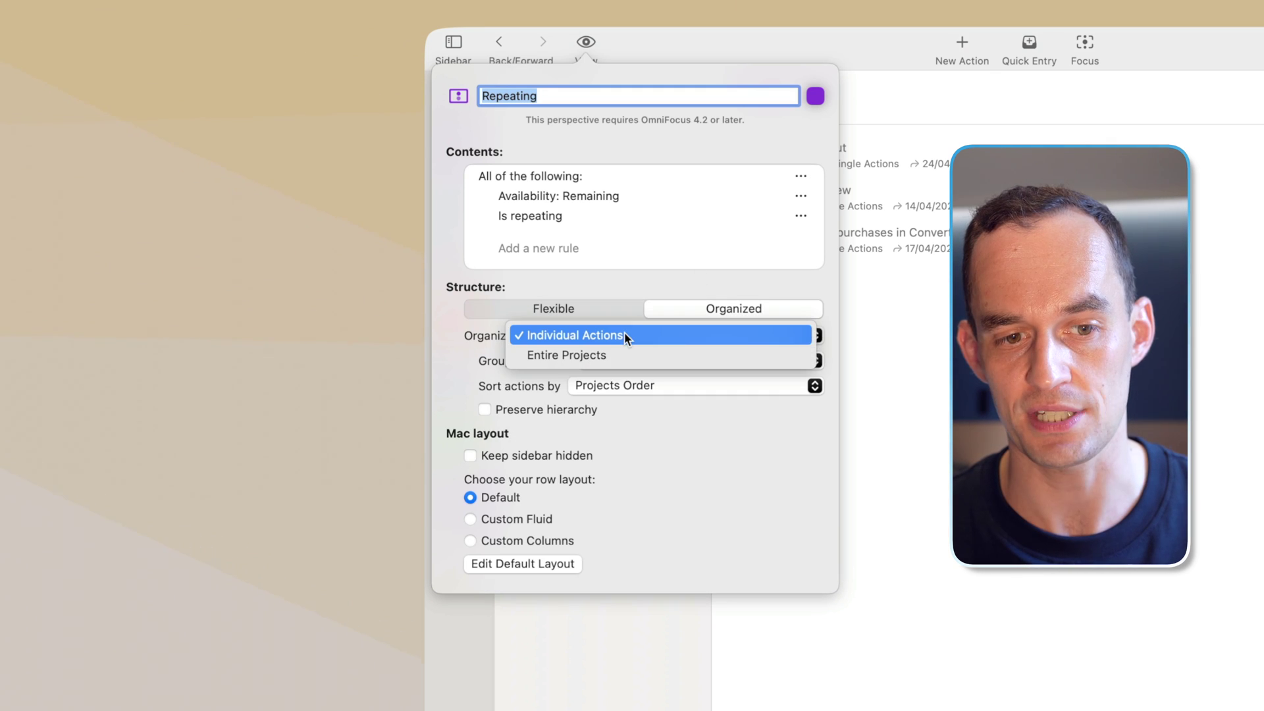
pyautogui.click(620, 351)
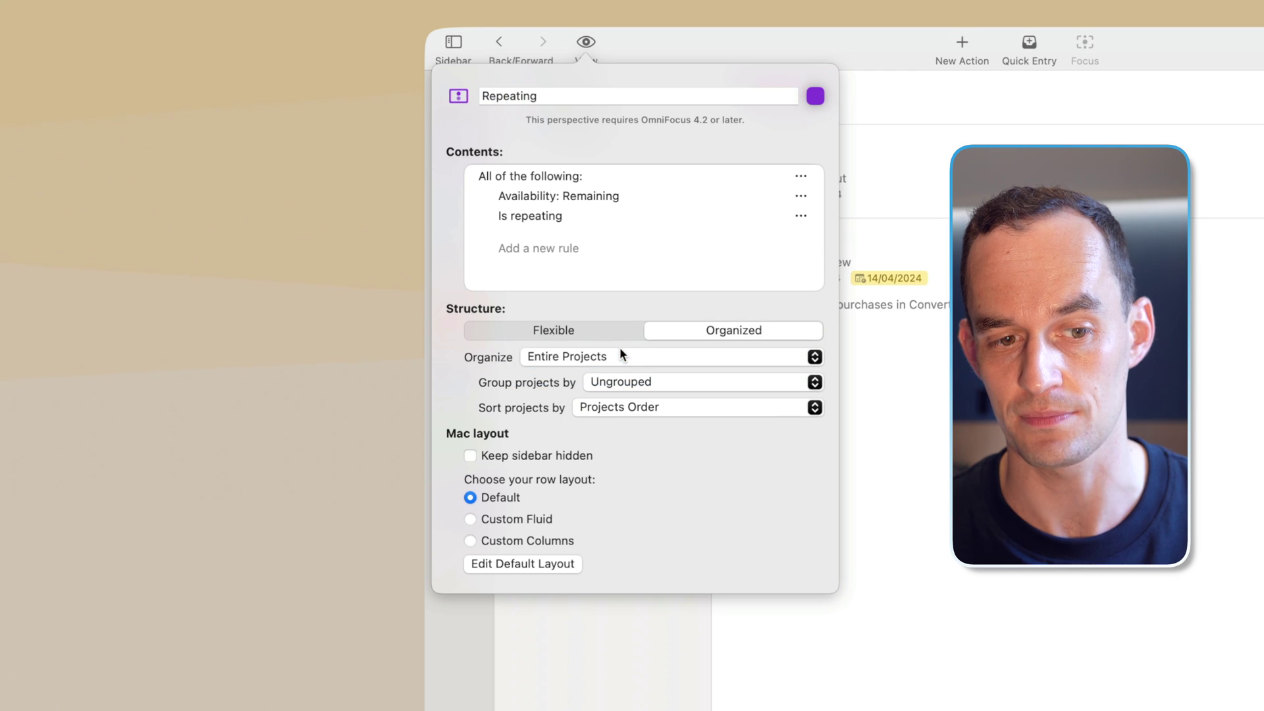
pyautogui.click(623, 384)
pyautogui.click(618, 401)
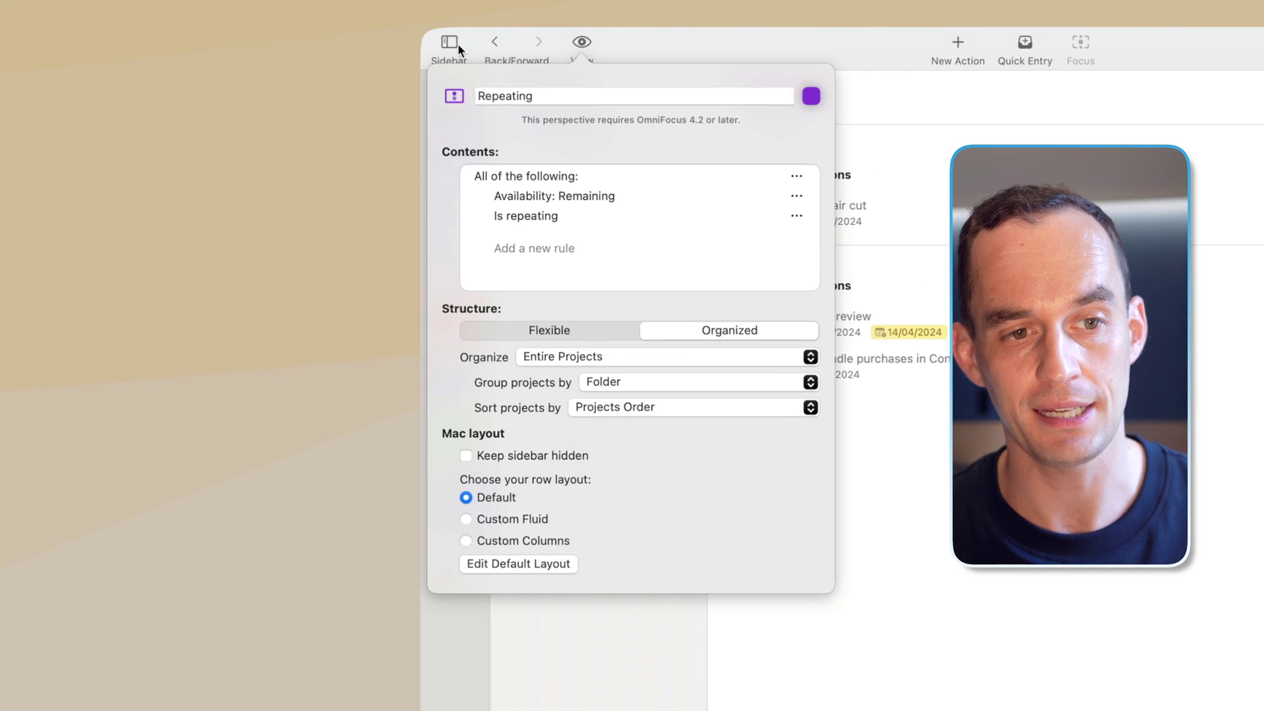
pyautogui.click(946, 454)
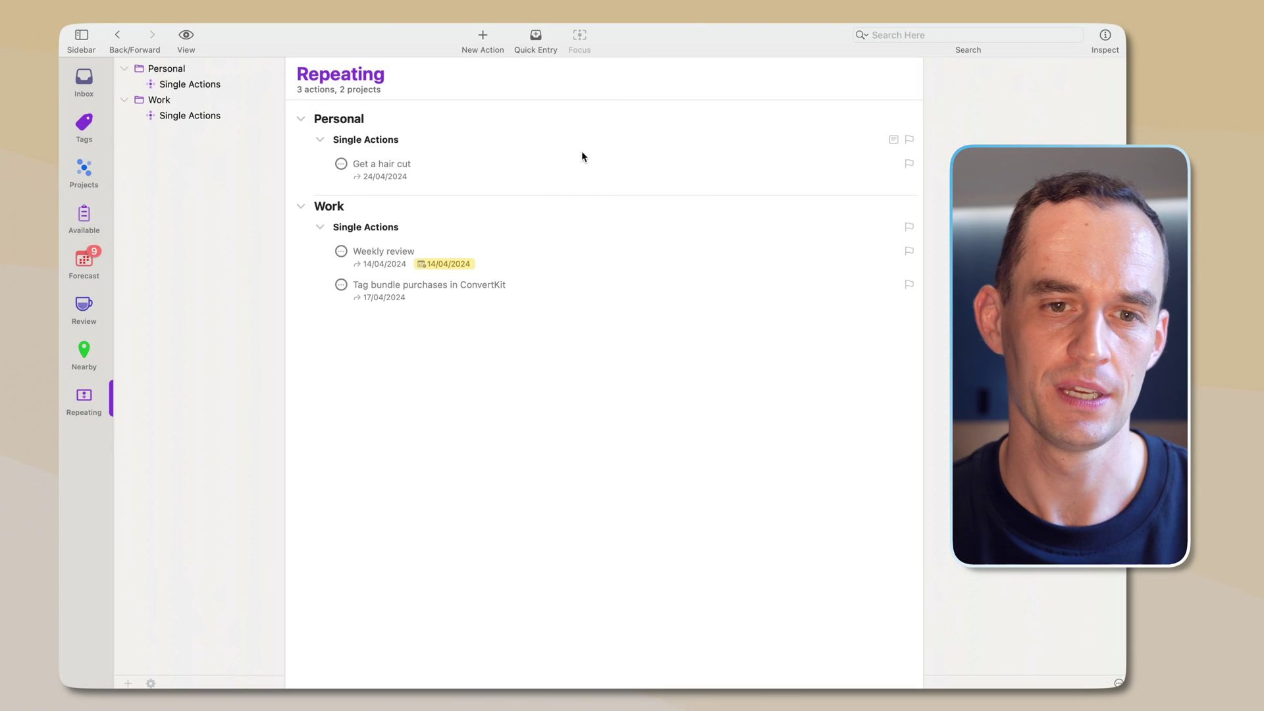
# Add a perspective named 'Completed in the Past 7 Days' with Availability set to Completed
pyautogui.click(390, 32)
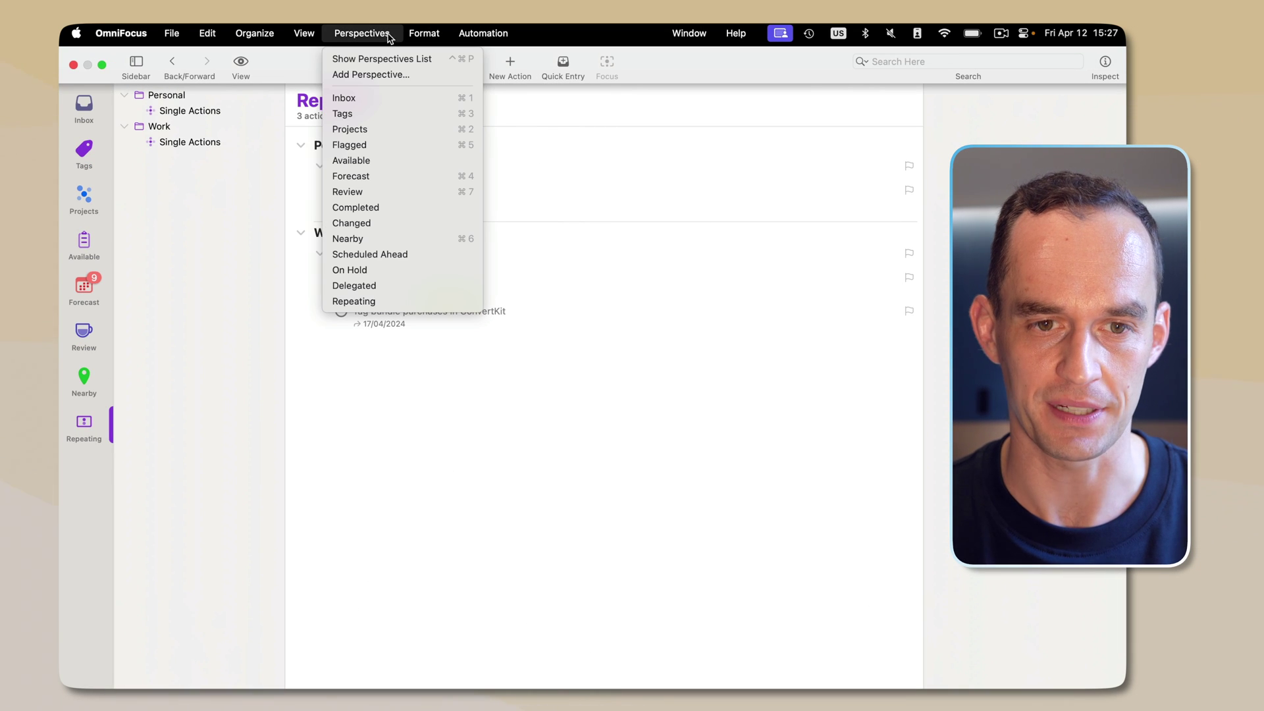
pyautogui.click(399, 76)
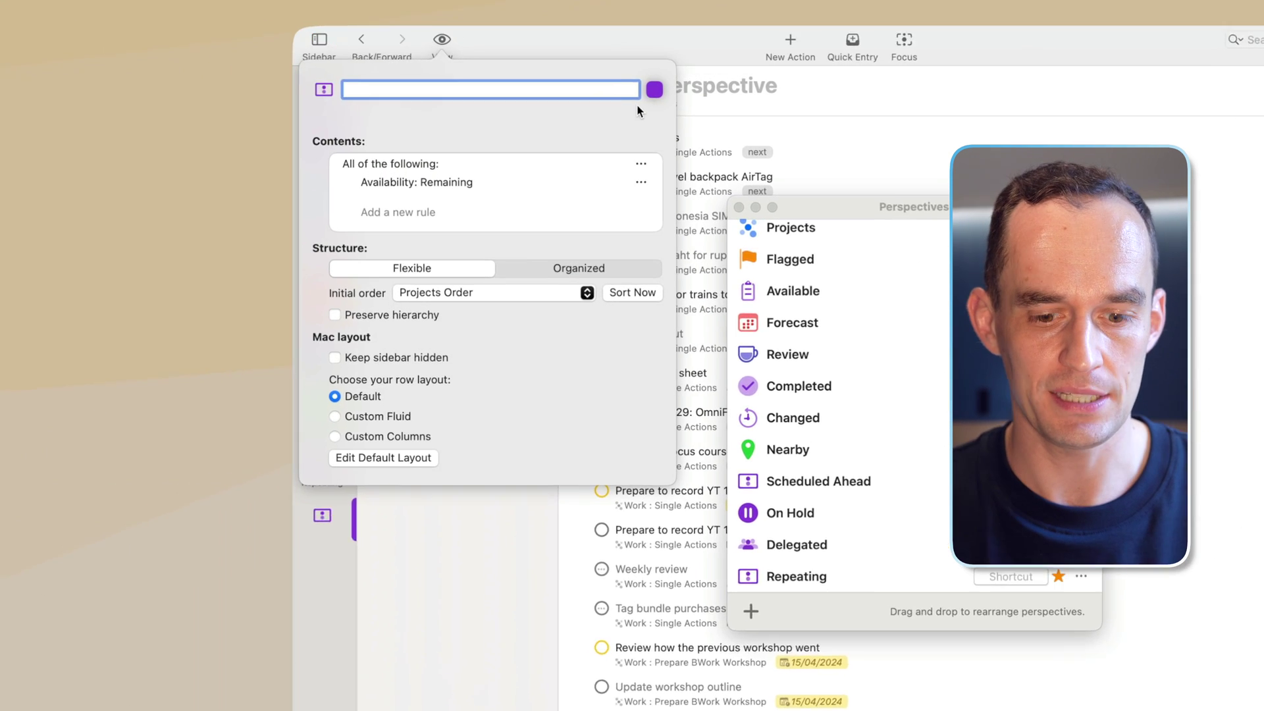
pyautogui.write('Completed in t')
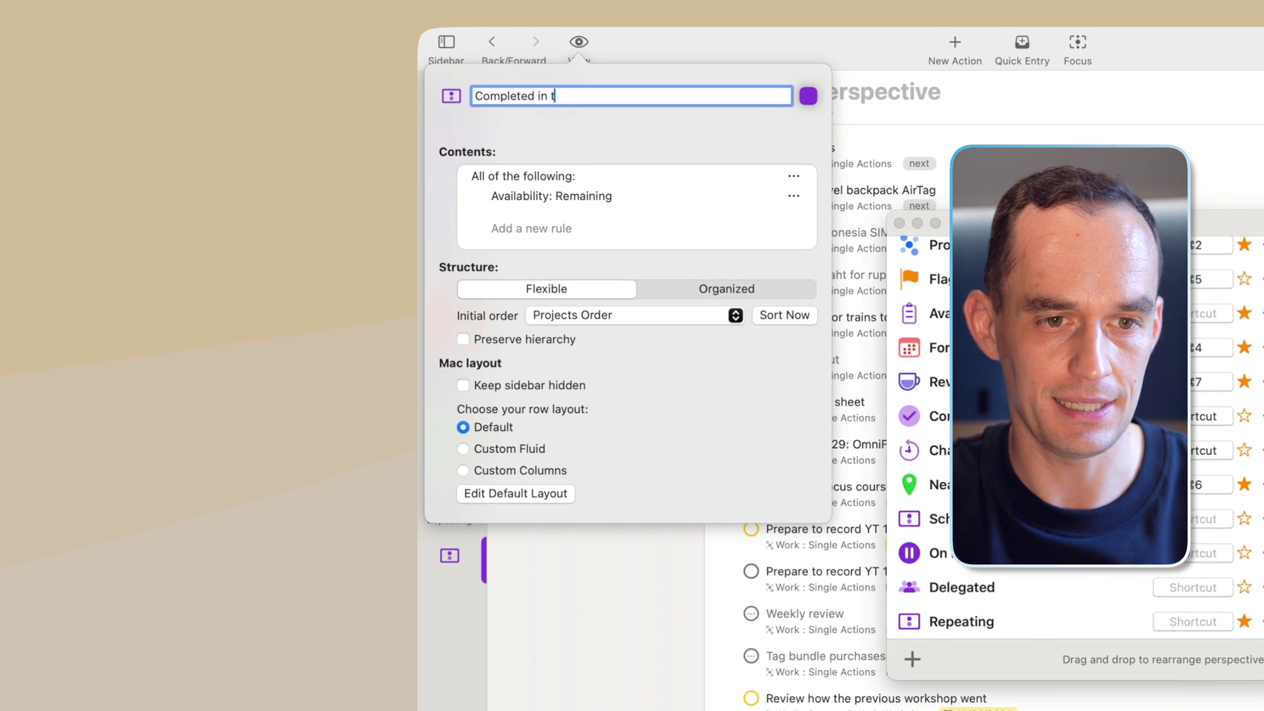
pyautogui.write('he Past 7 Days')
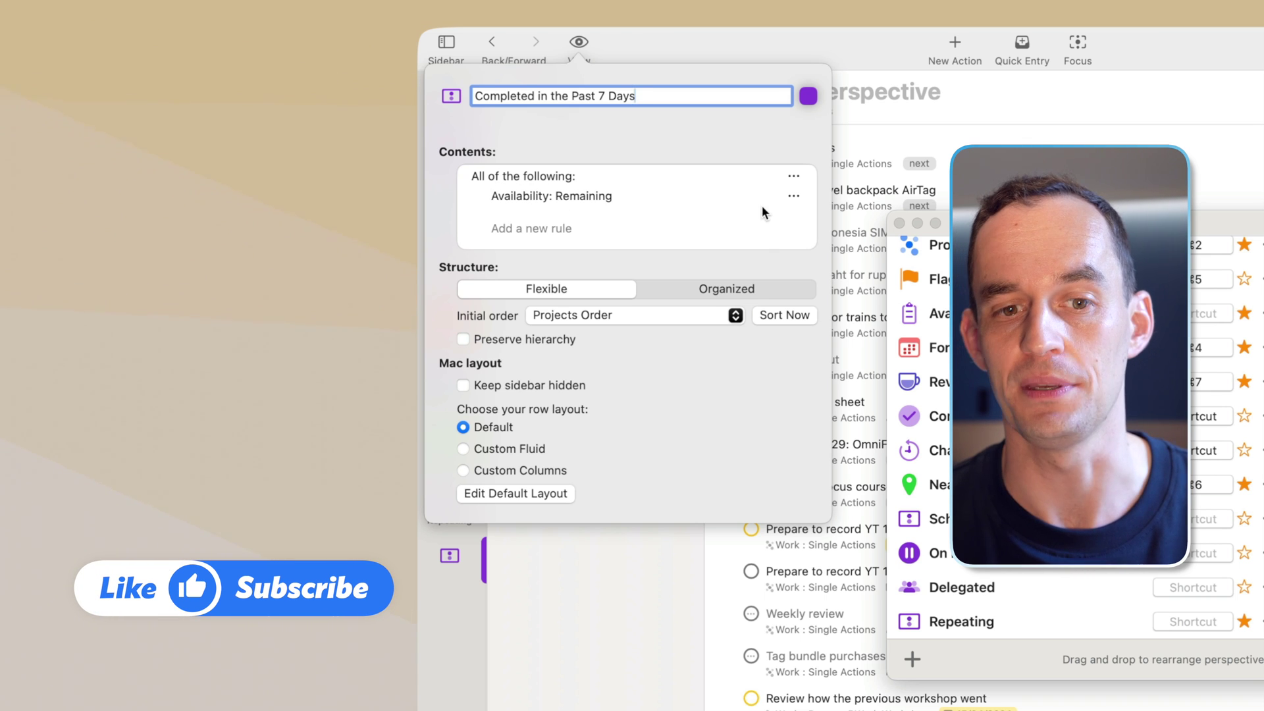
pyautogui.click(793, 195)
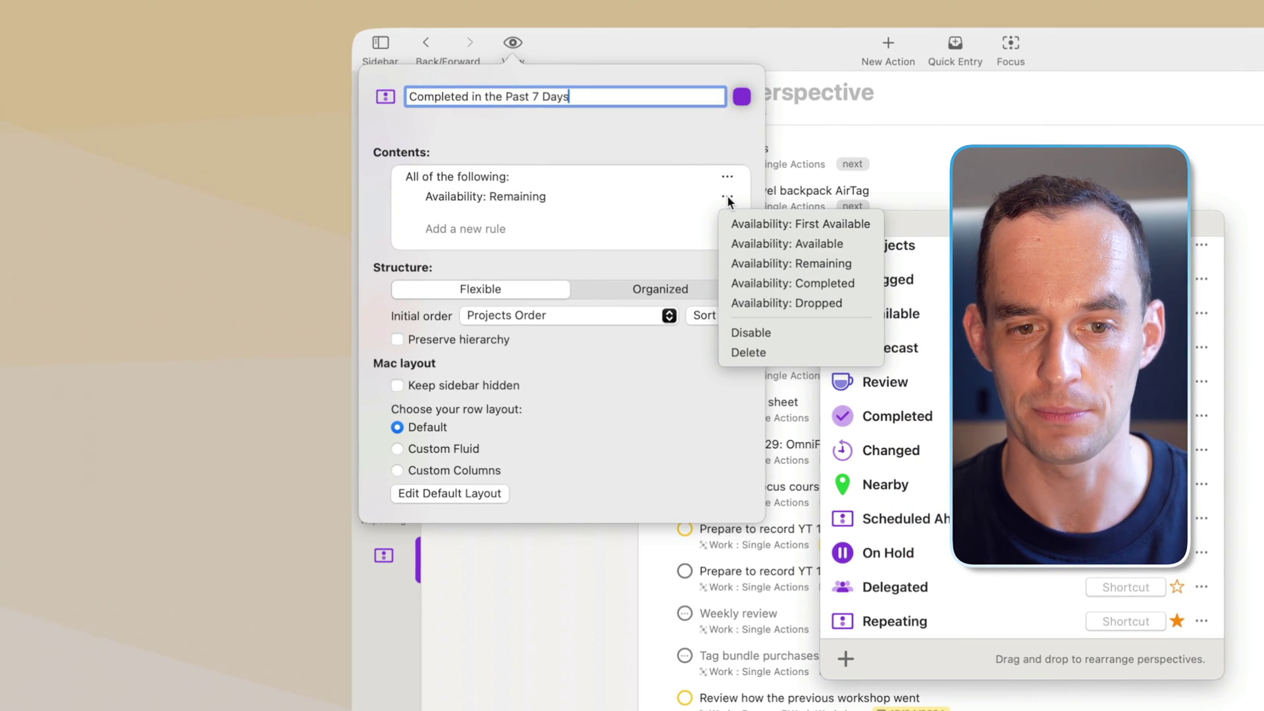
pyautogui.click(741, 283)
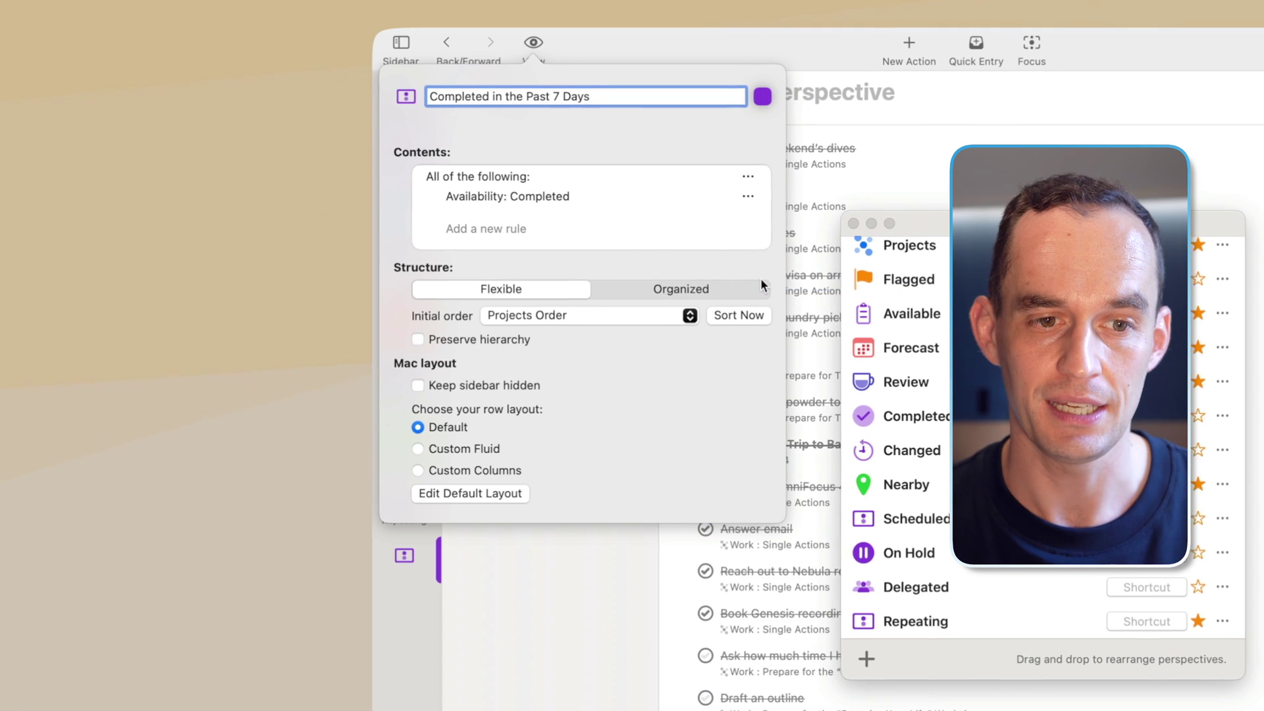
# Add a Has date in range rule: Date Completed, in the past, 7 days; switch structure to Organized
pyautogui.click(513, 228)
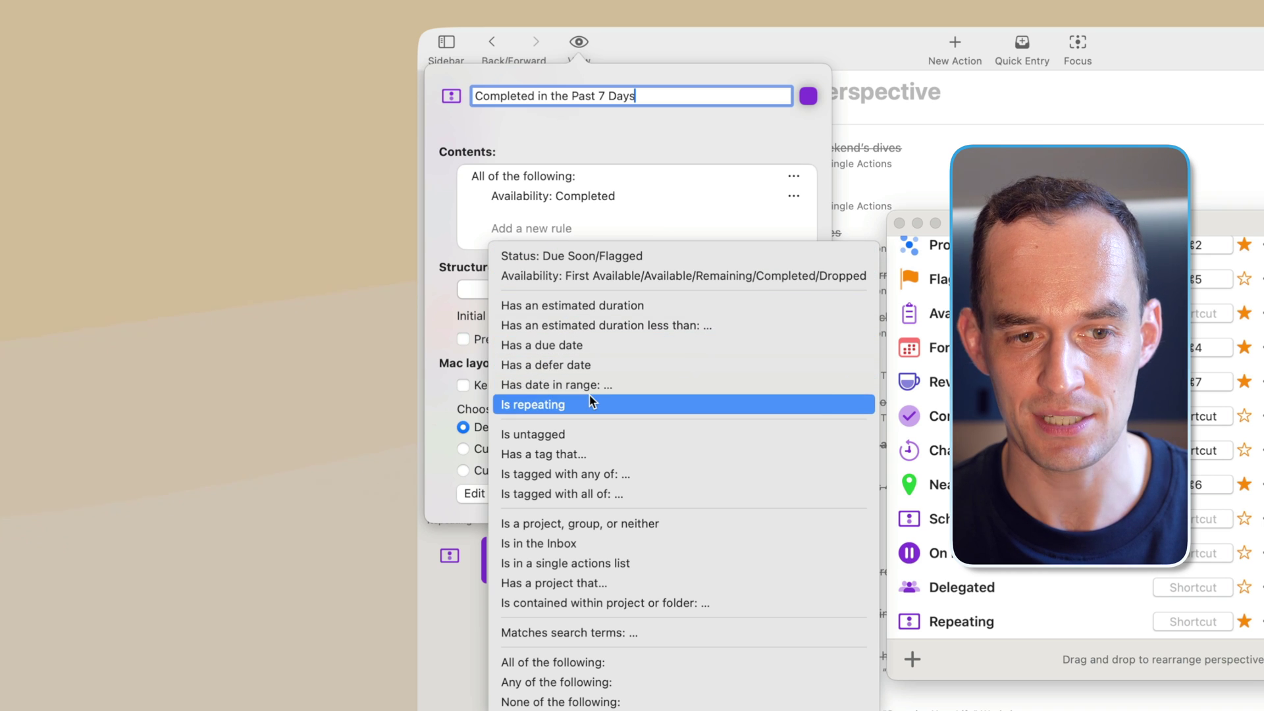
pyautogui.click(678, 383)
pyautogui.click(597, 243)
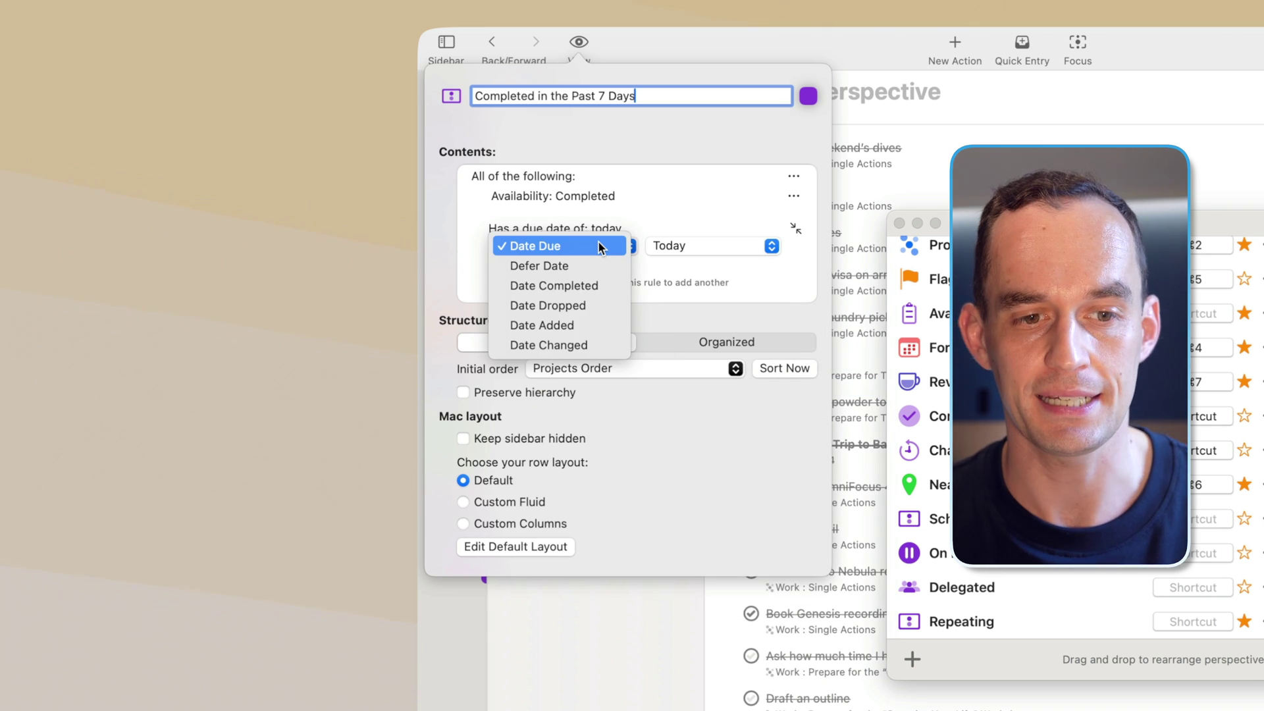
pyautogui.click(595, 286)
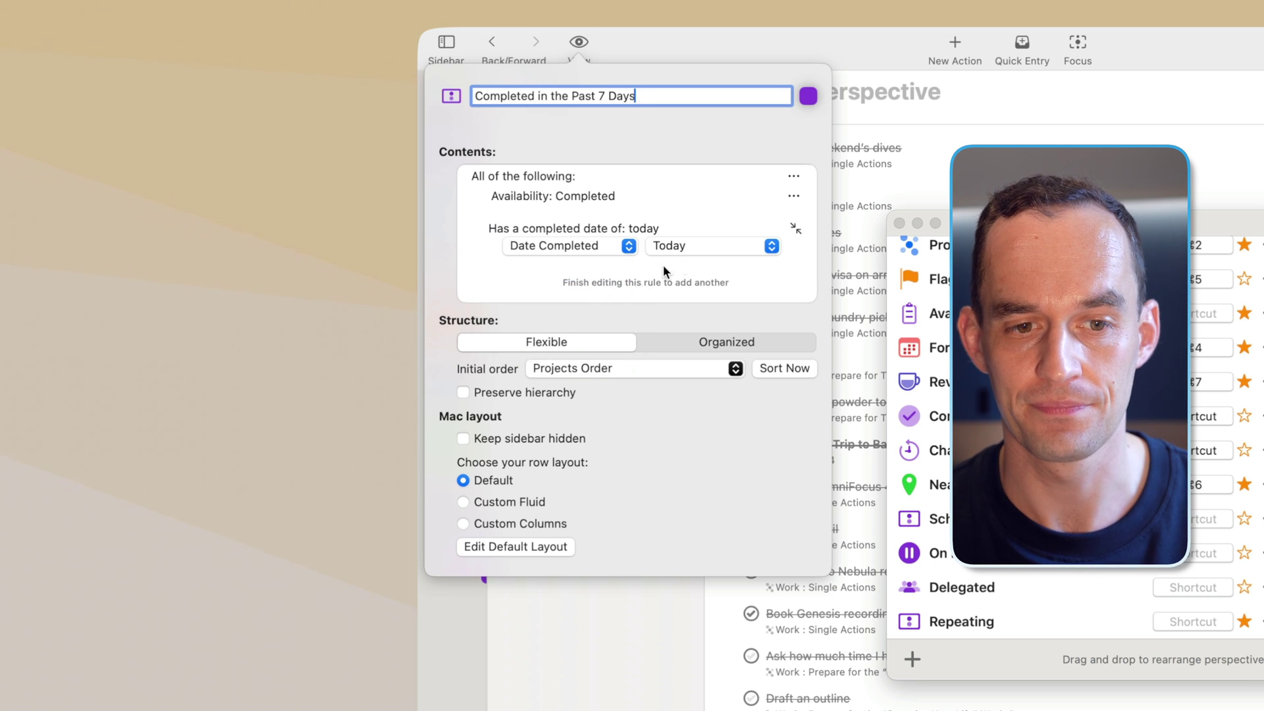
pyautogui.click(685, 246)
pyautogui.click(708, 286)
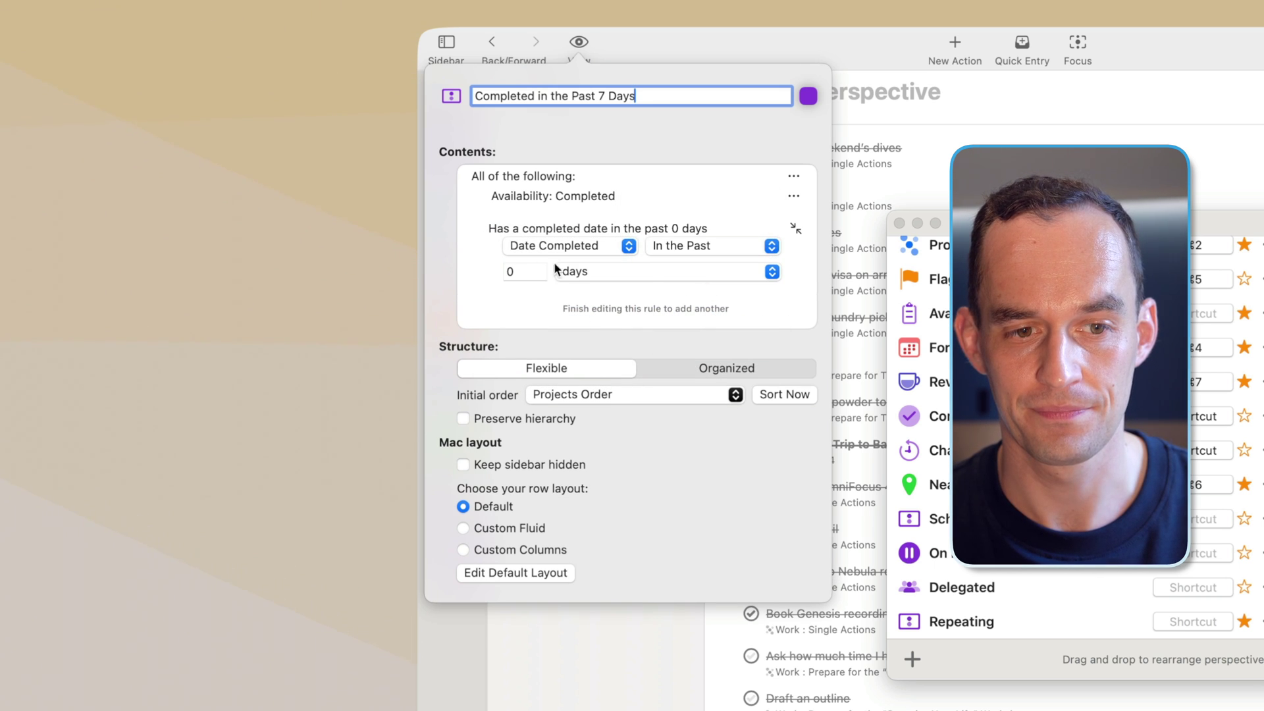
pyautogui.click(532, 266)
pyautogui.click(574, 272)
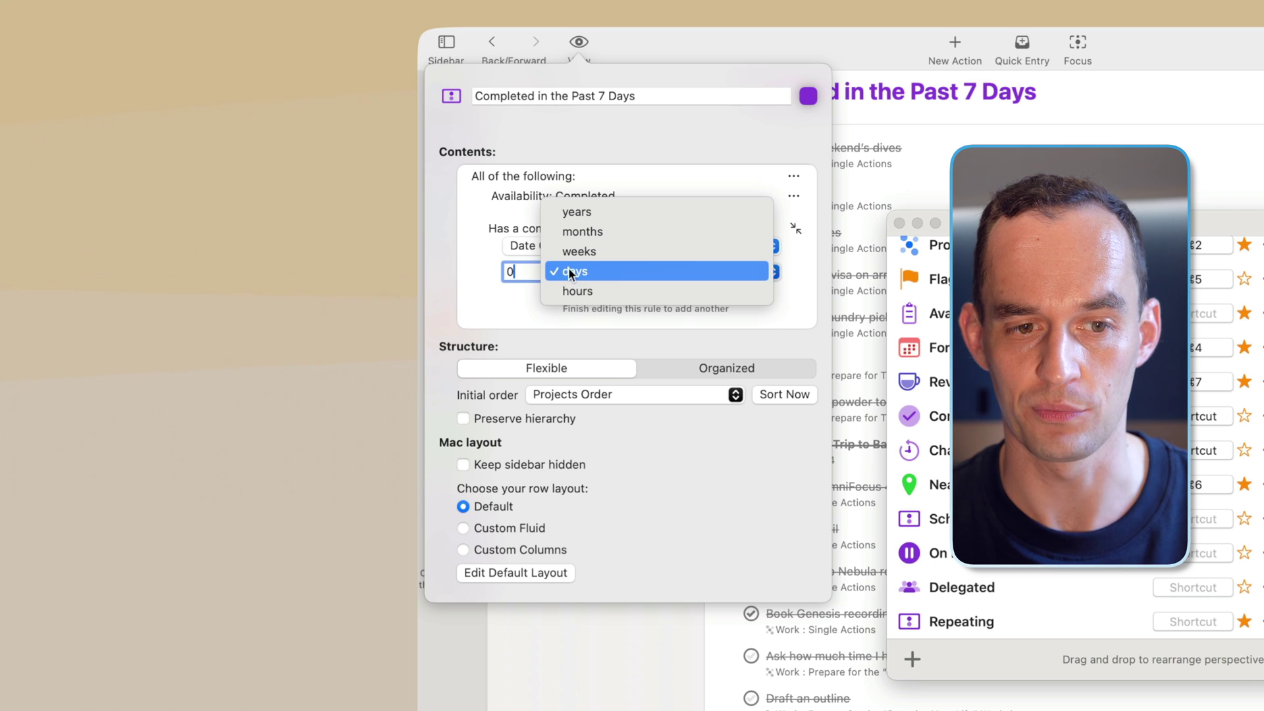
pyautogui.click(571, 273)
pyautogui.press('BackSpace')
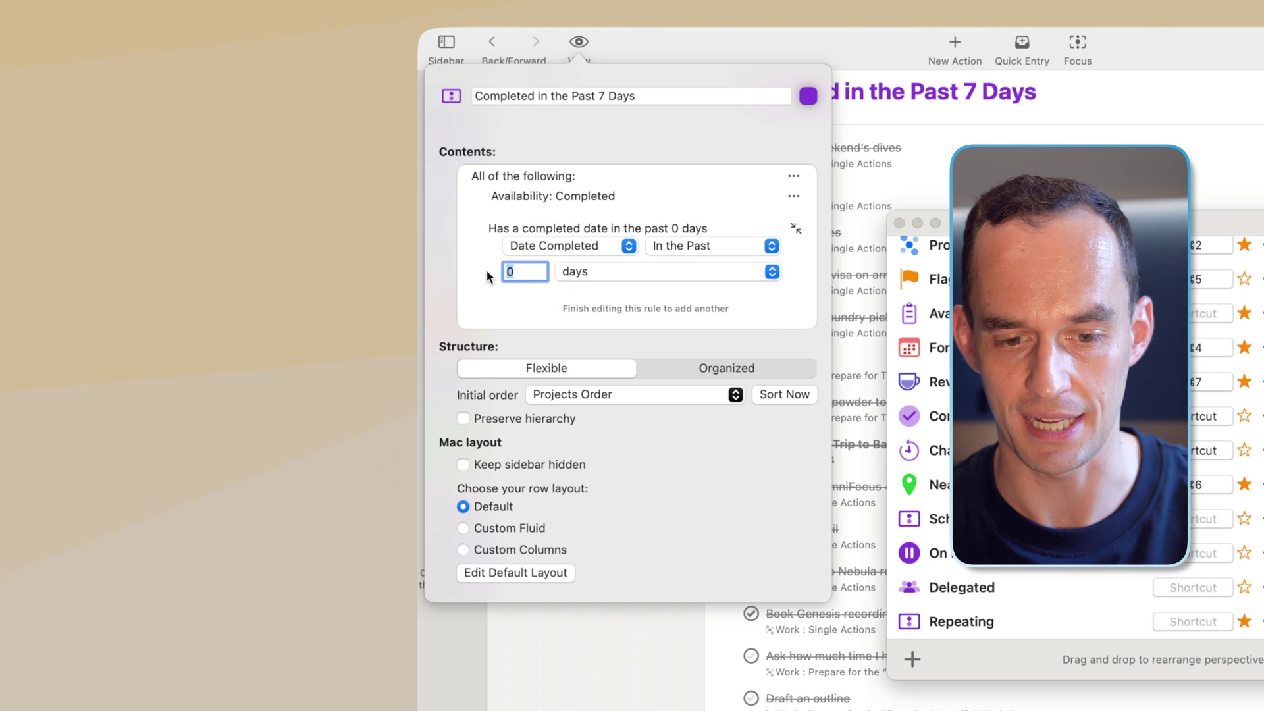
pyautogui.write('7')
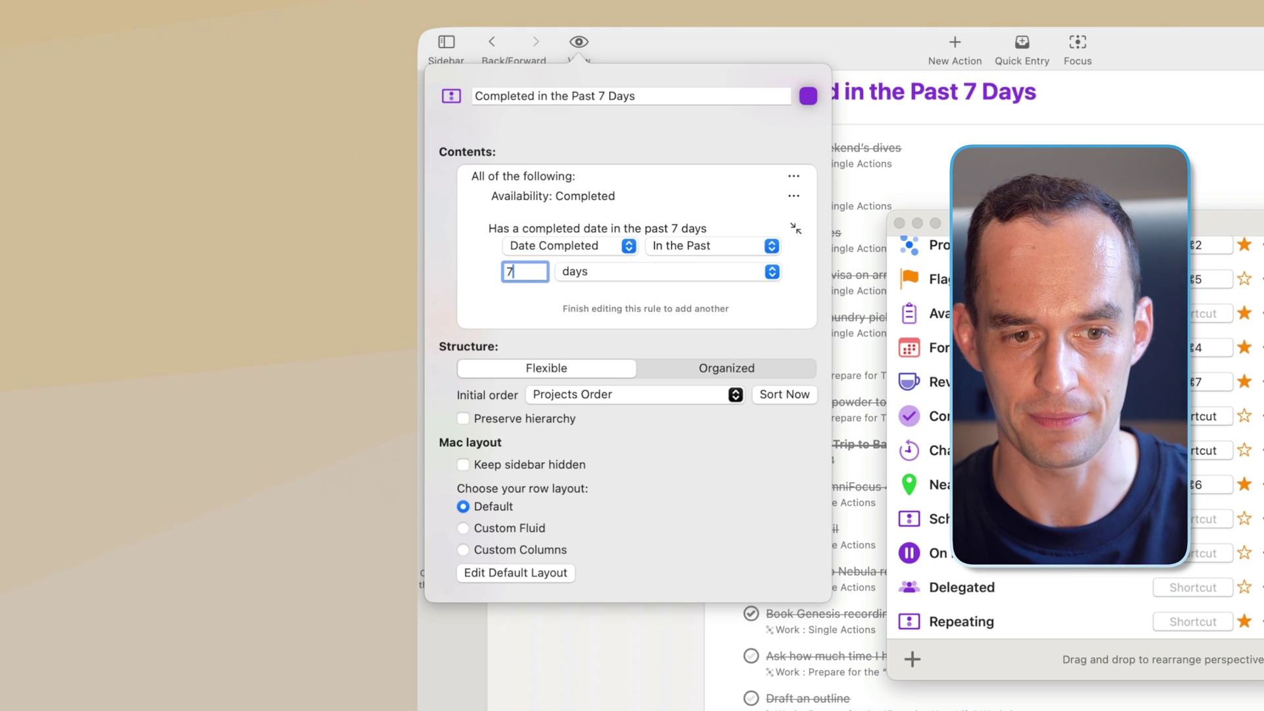
pyautogui.click(685, 366)
# Organize by Entire Projects grouped by Folder, showing 9 completed actions under Personal and Work
pyautogui.click(617, 386)
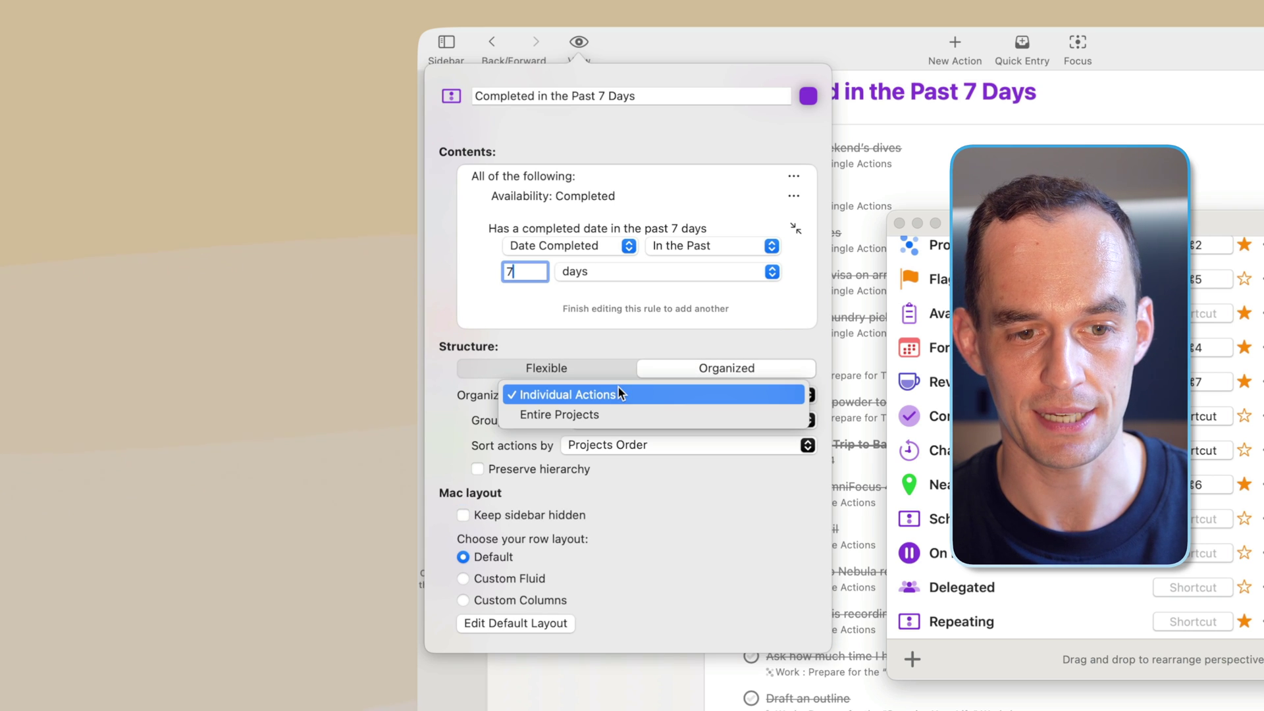
pyautogui.click(544, 415)
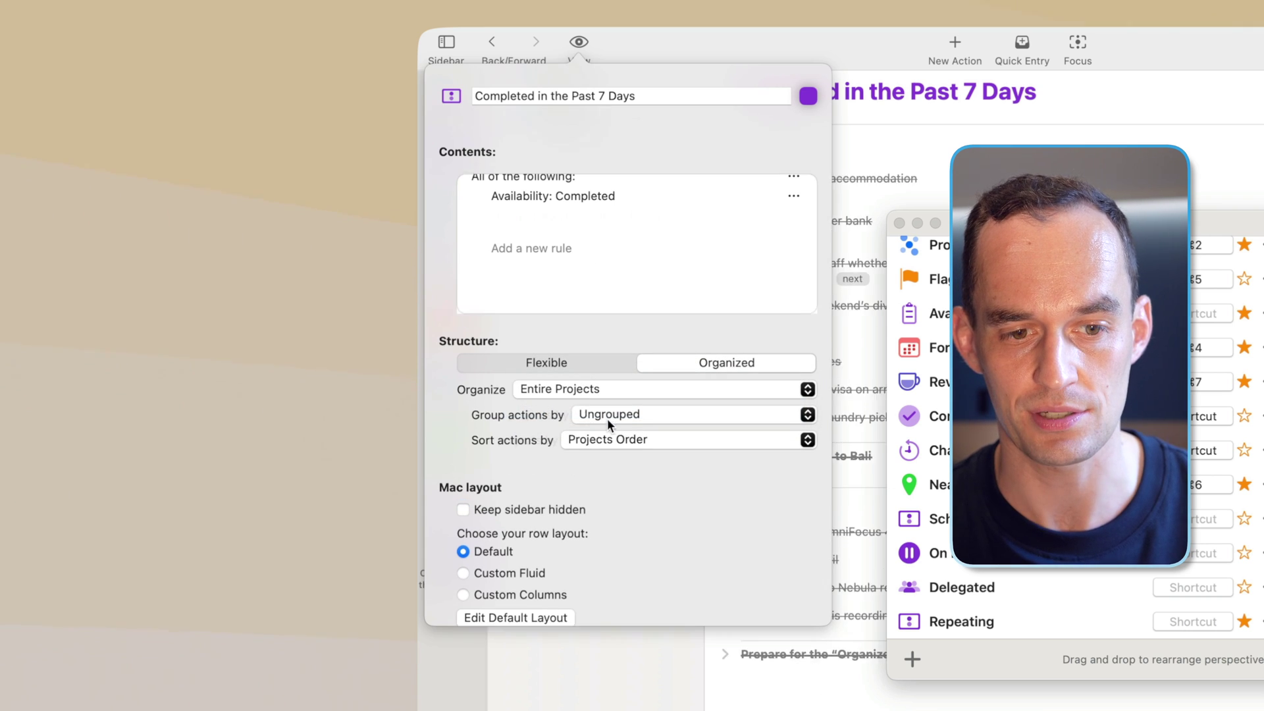
pyautogui.click(619, 416)
pyautogui.click(610, 434)
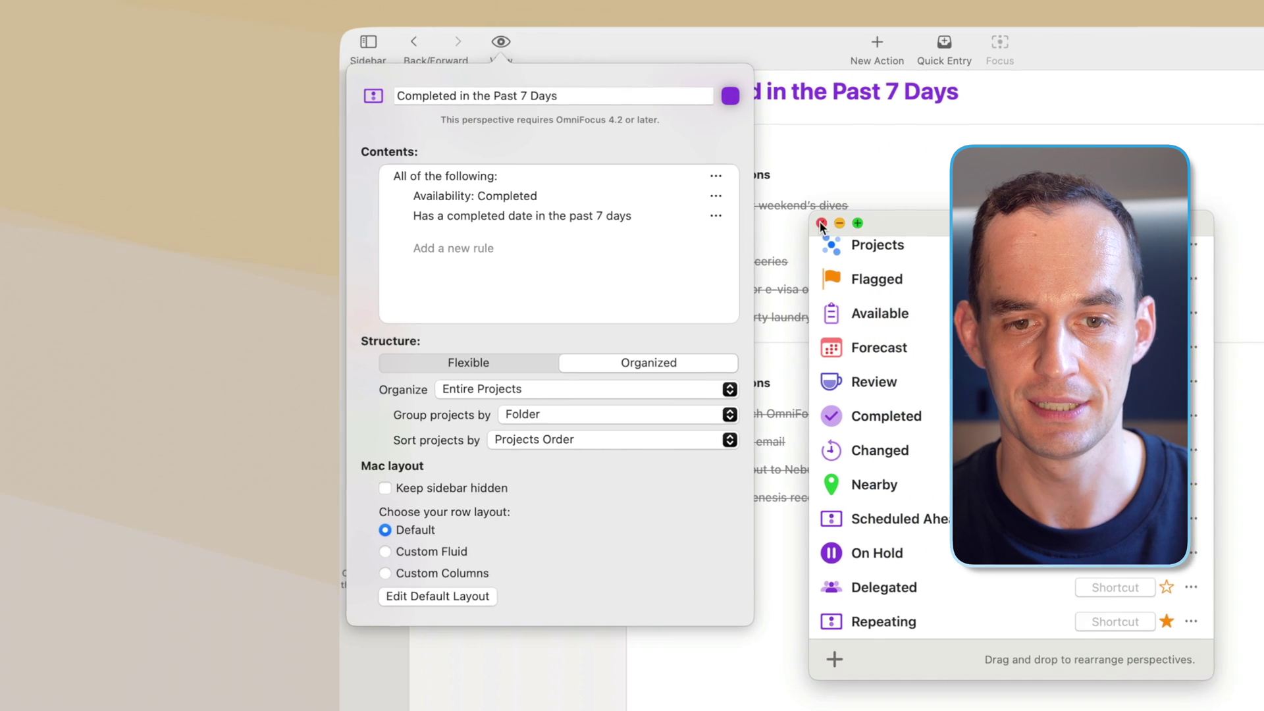
pyautogui.click(899, 223)
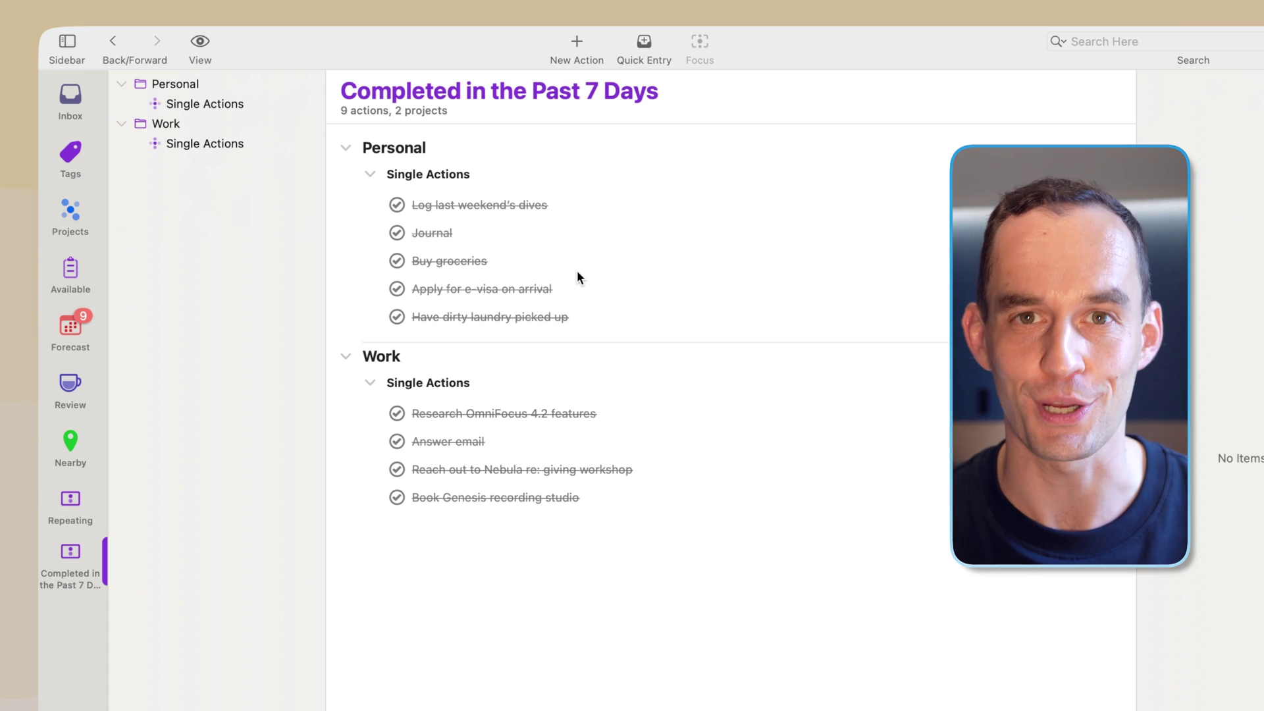
# Bring up the list of all perspectives, then close that window
pyautogui.moveTo(495, 29)
pyautogui.click(425, 39)
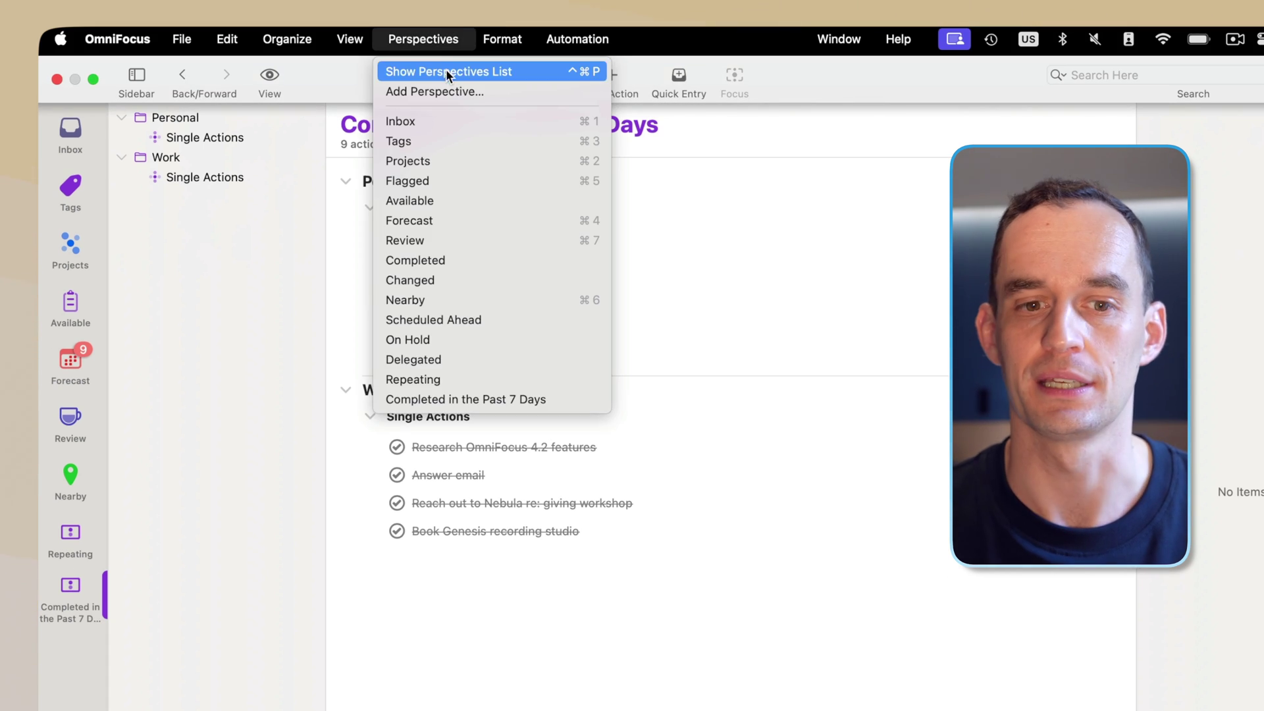
pyautogui.click(446, 70)
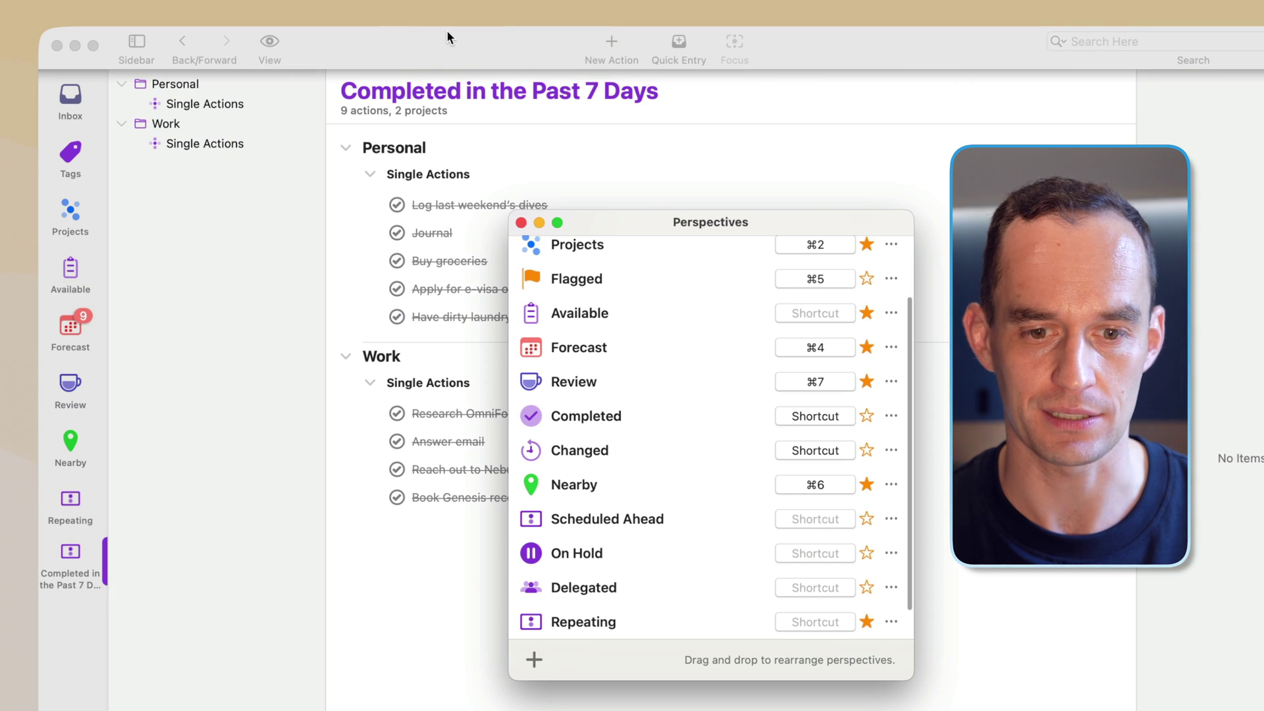
pyautogui.click(521, 222)
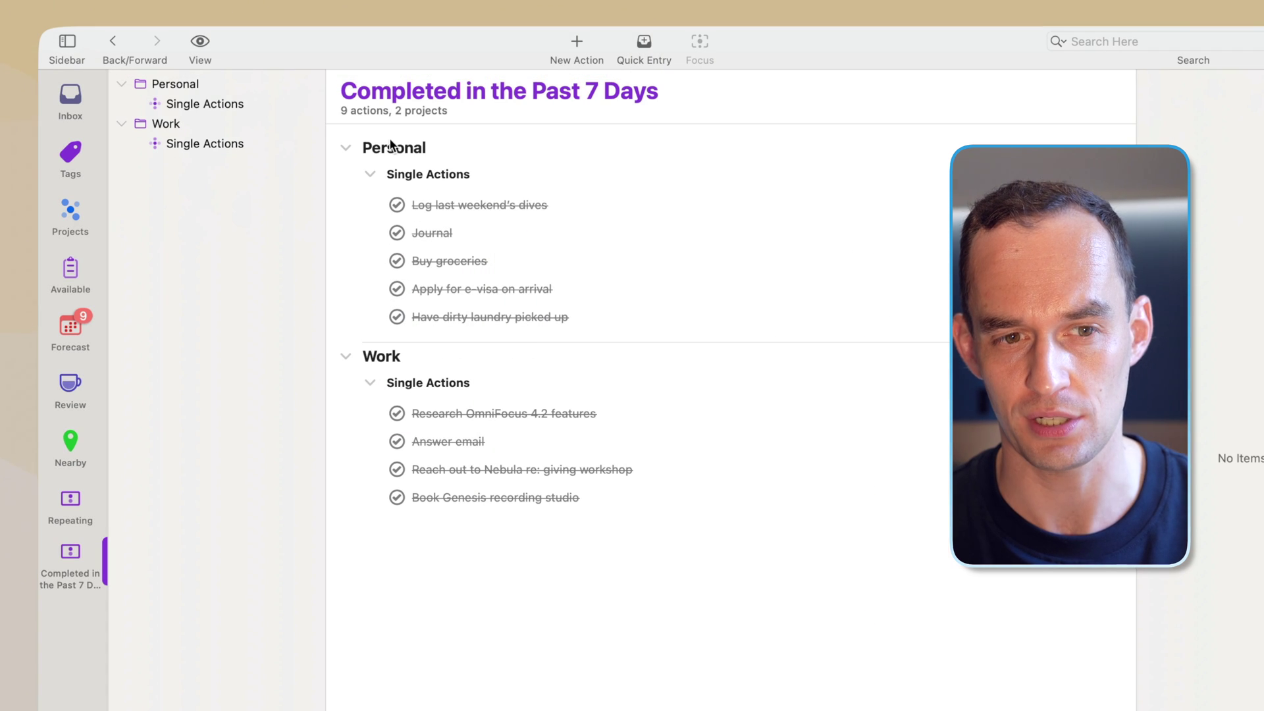
# Add an Is contained within project or folder rule set to the Work folder
pyautogui.click(207, 42)
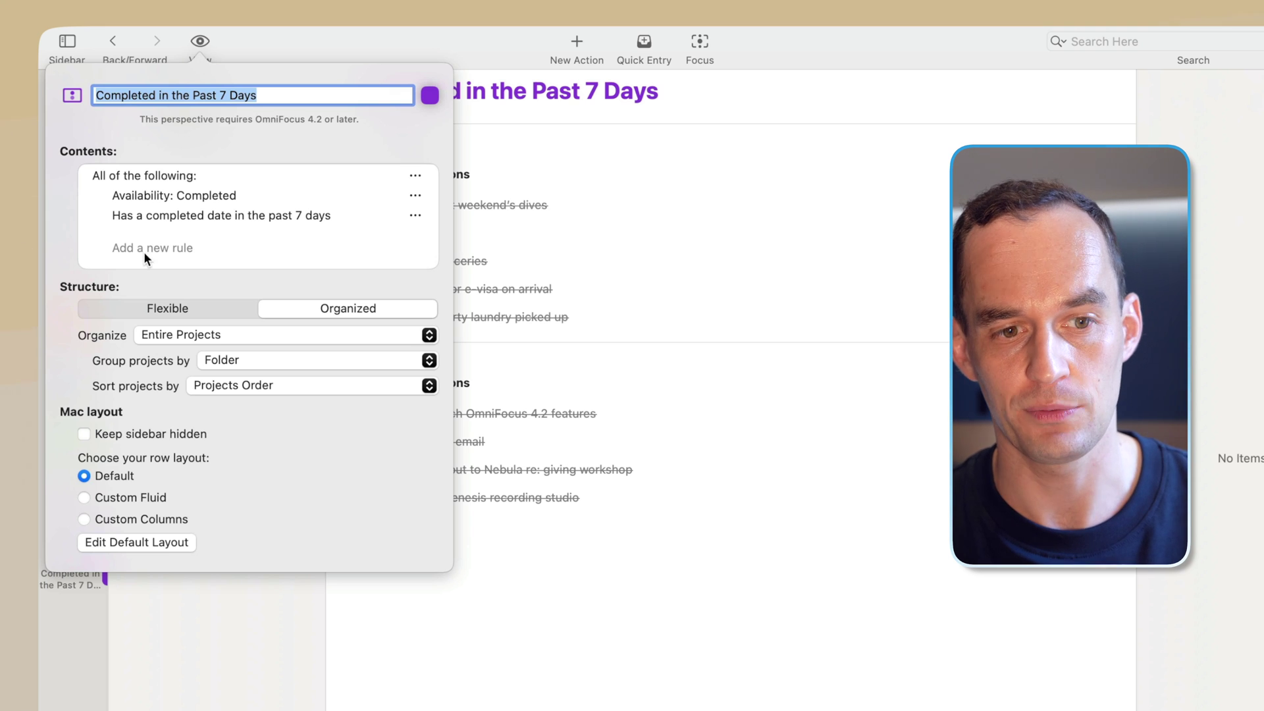
pyautogui.click(129, 250)
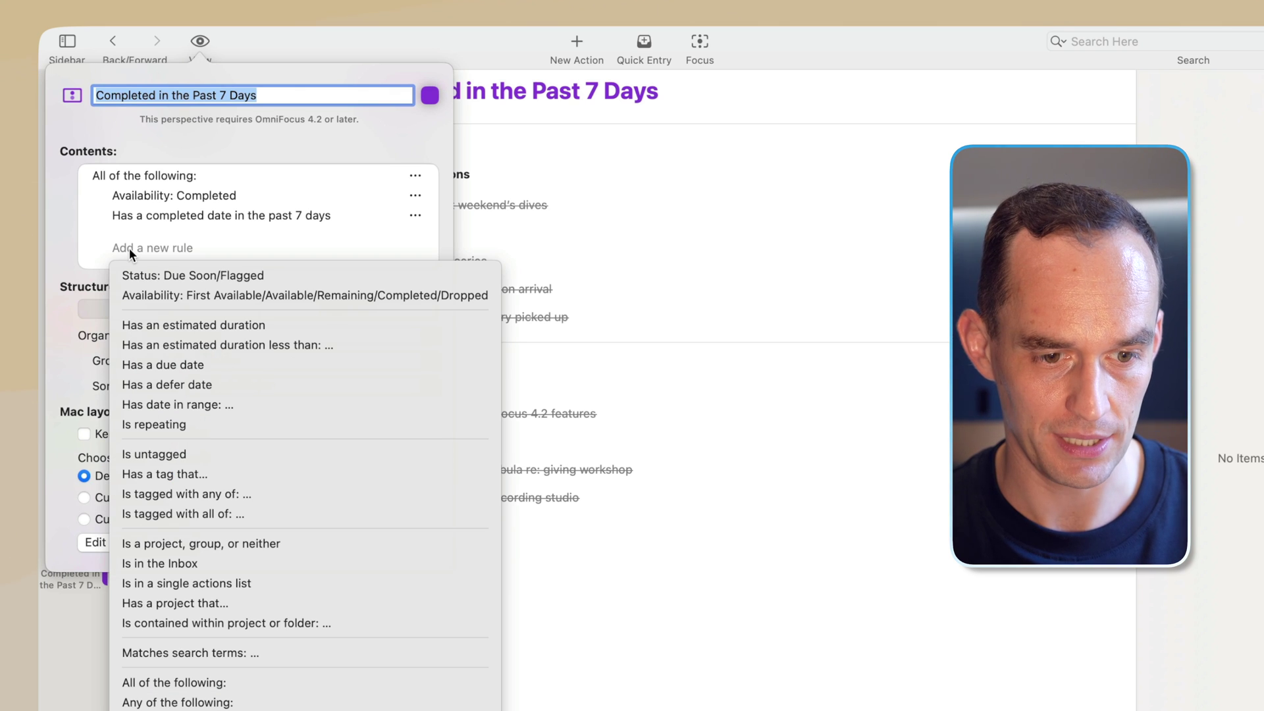
pyautogui.click(264, 624)
pyautogui.click(207, 266)
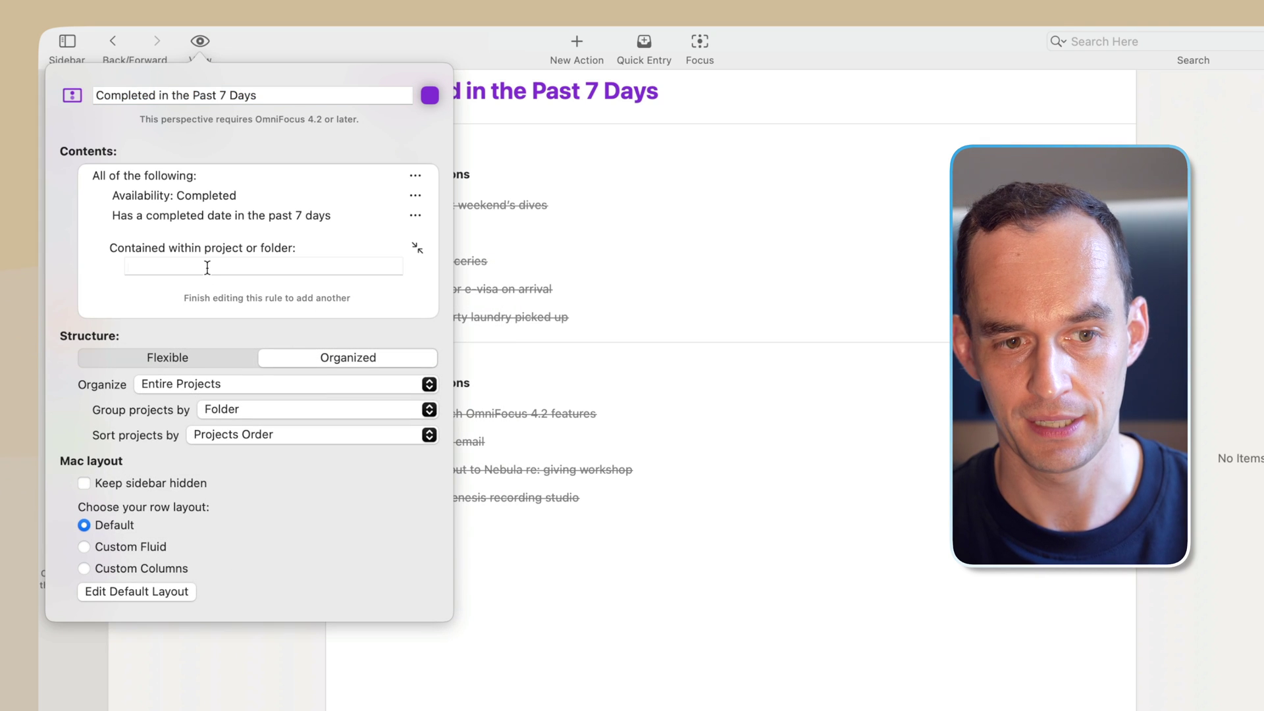
pyautogui.write('work')
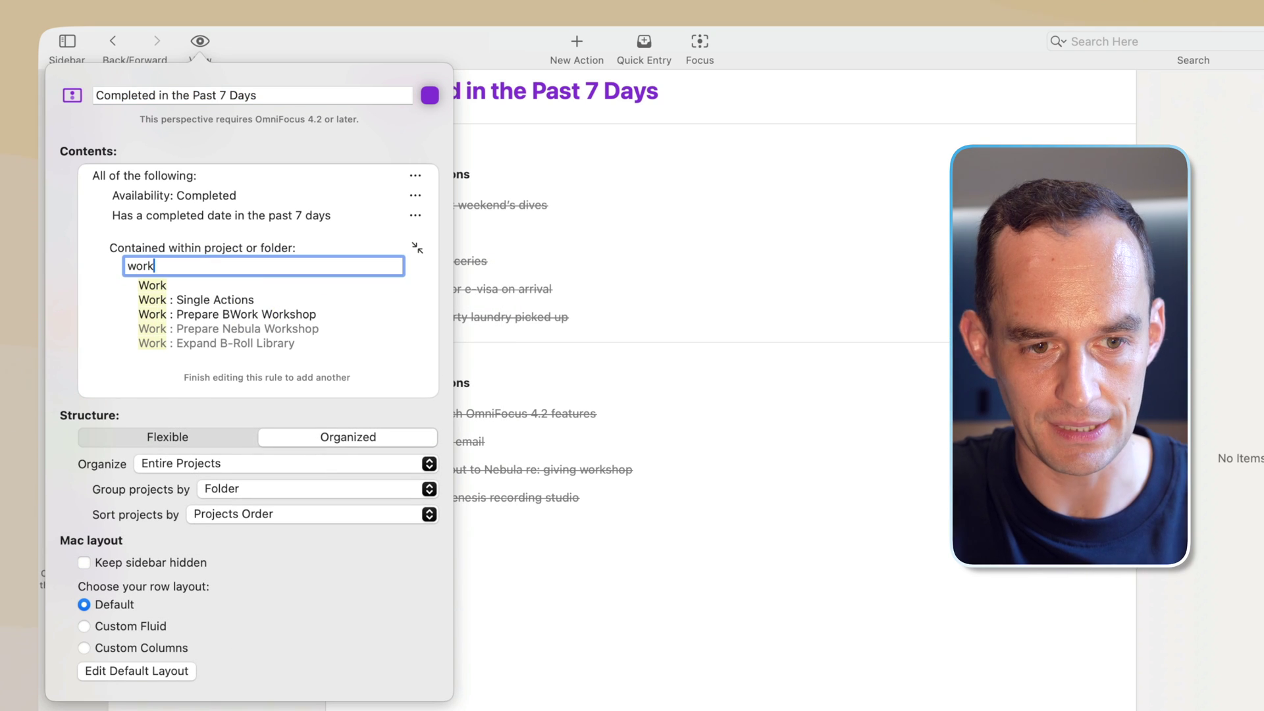
pyautogui.click(159, 287)
pyautogui.click(671, 586)
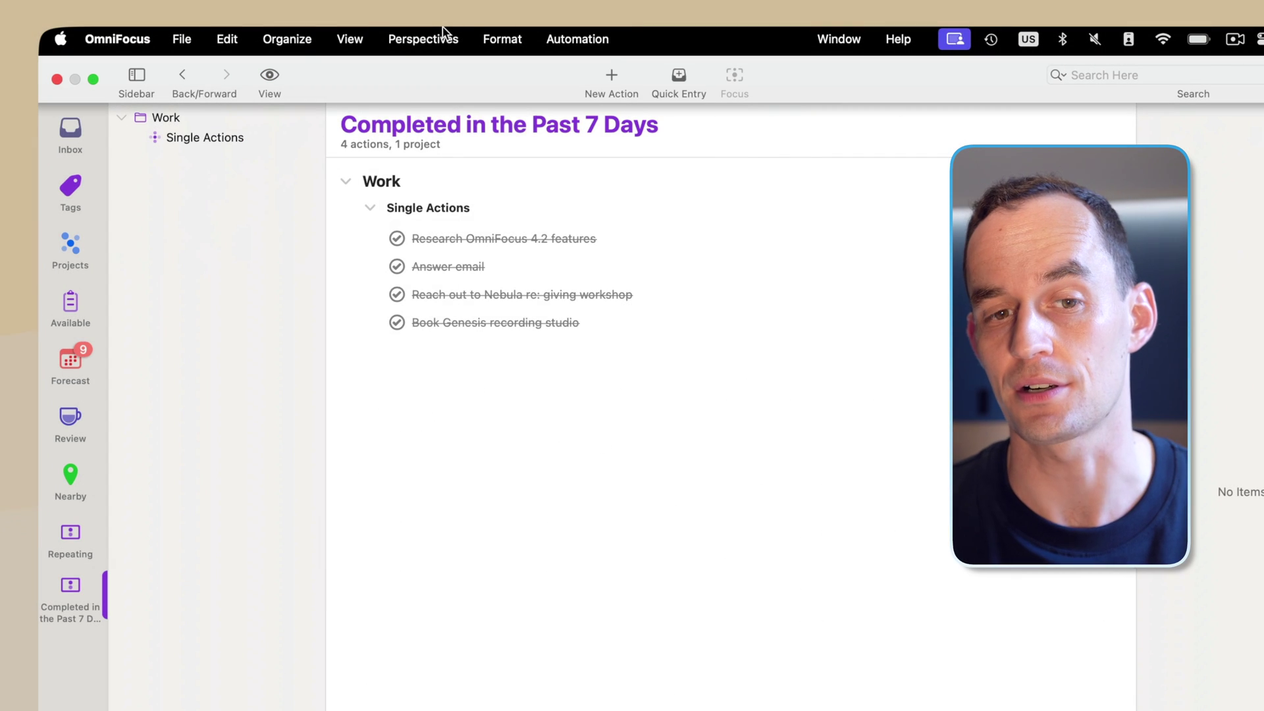
pyautogui.click(442, 34)
# Create a 'Work Projects on Hold' perspective with a project-is-on-hold rule
pyautogui.click(437, 91)
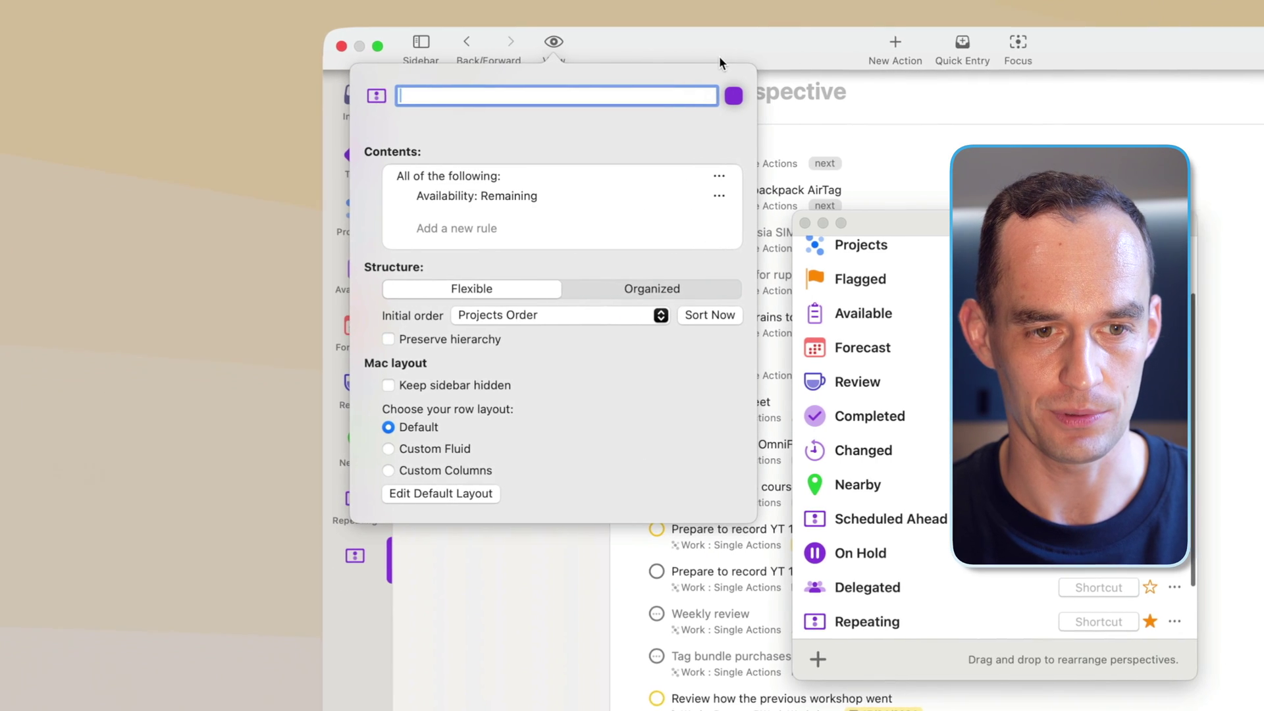
pyautogui.write('Work Projects on Hold')
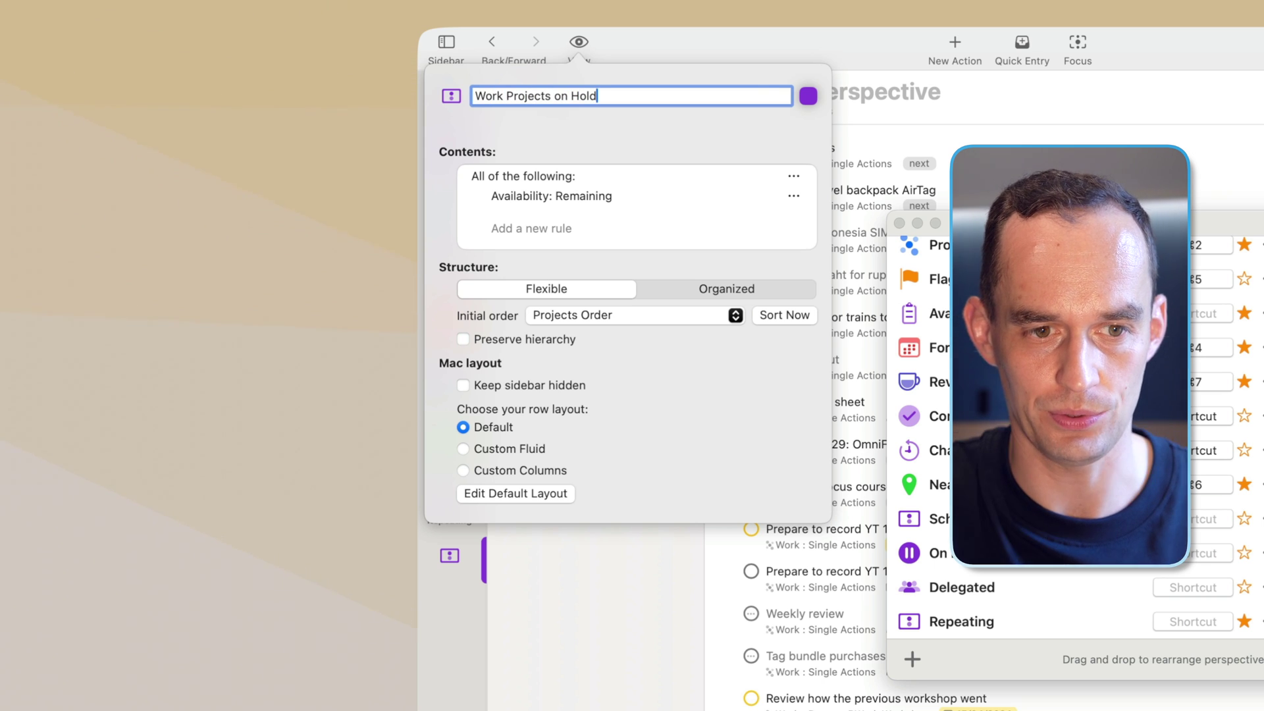
pyautogui.click(539, 230)
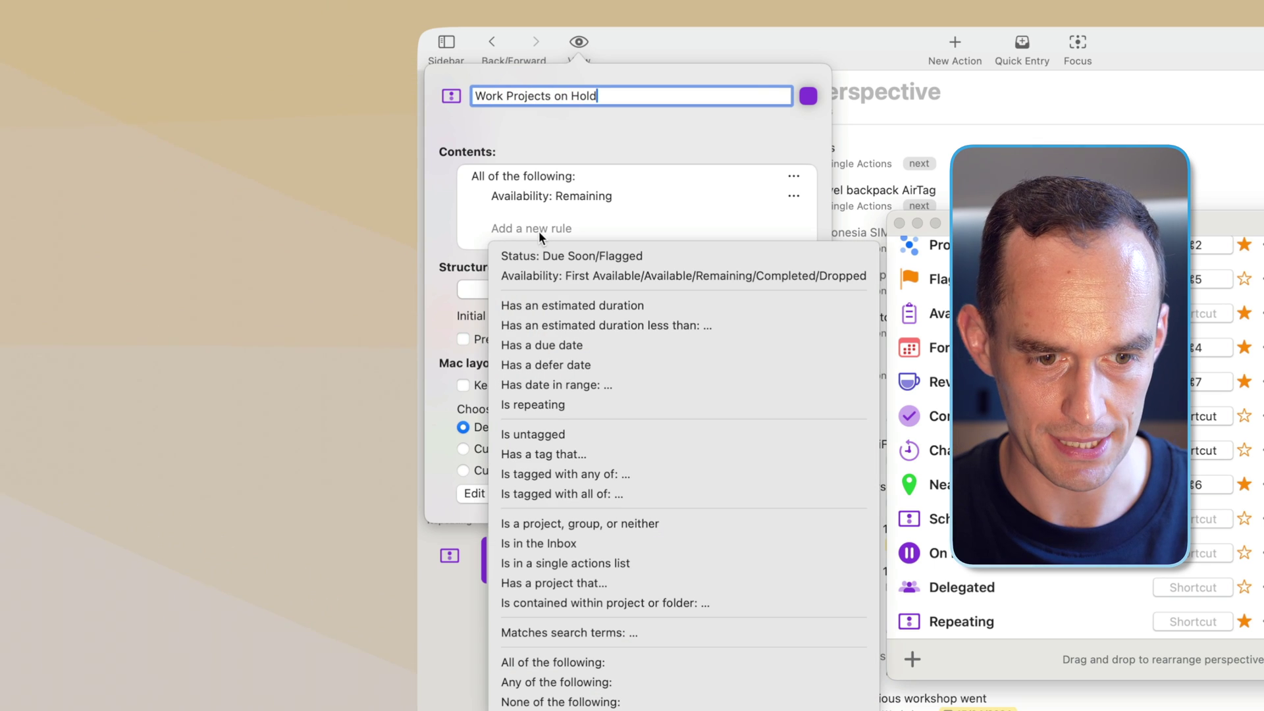
pyautogui.click(607, 582)
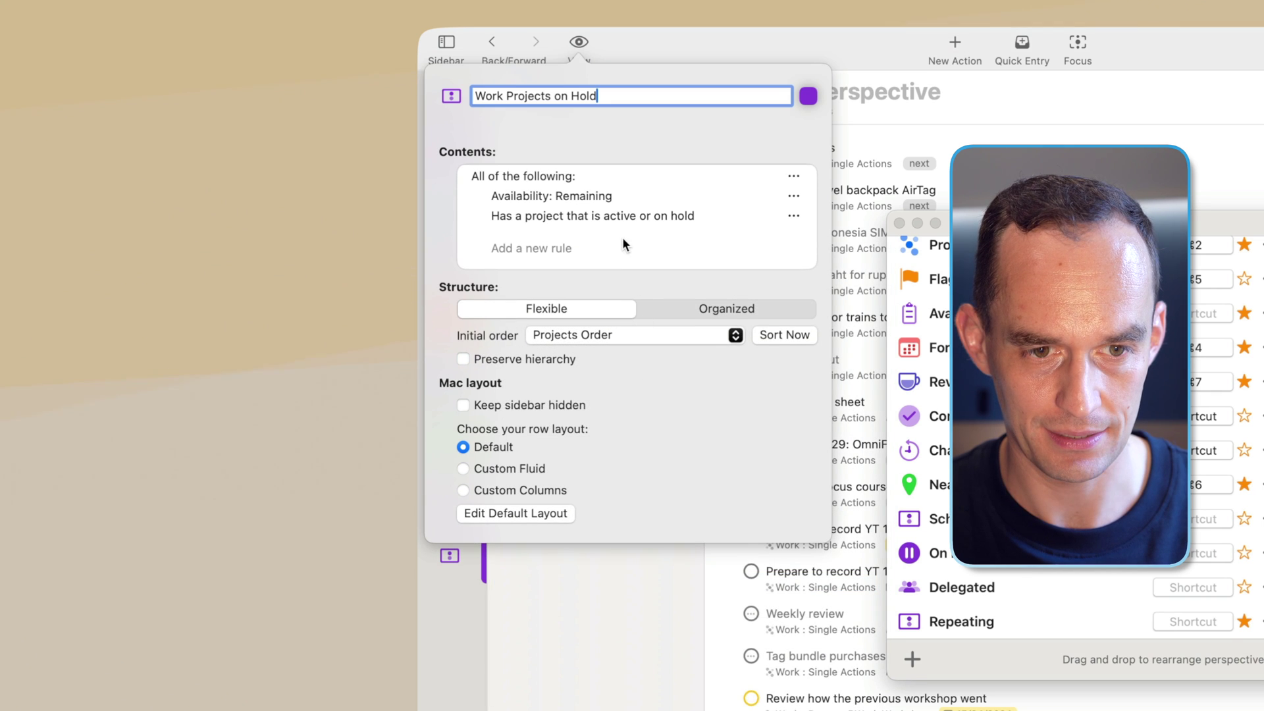
pyautogui.click(794, 215)
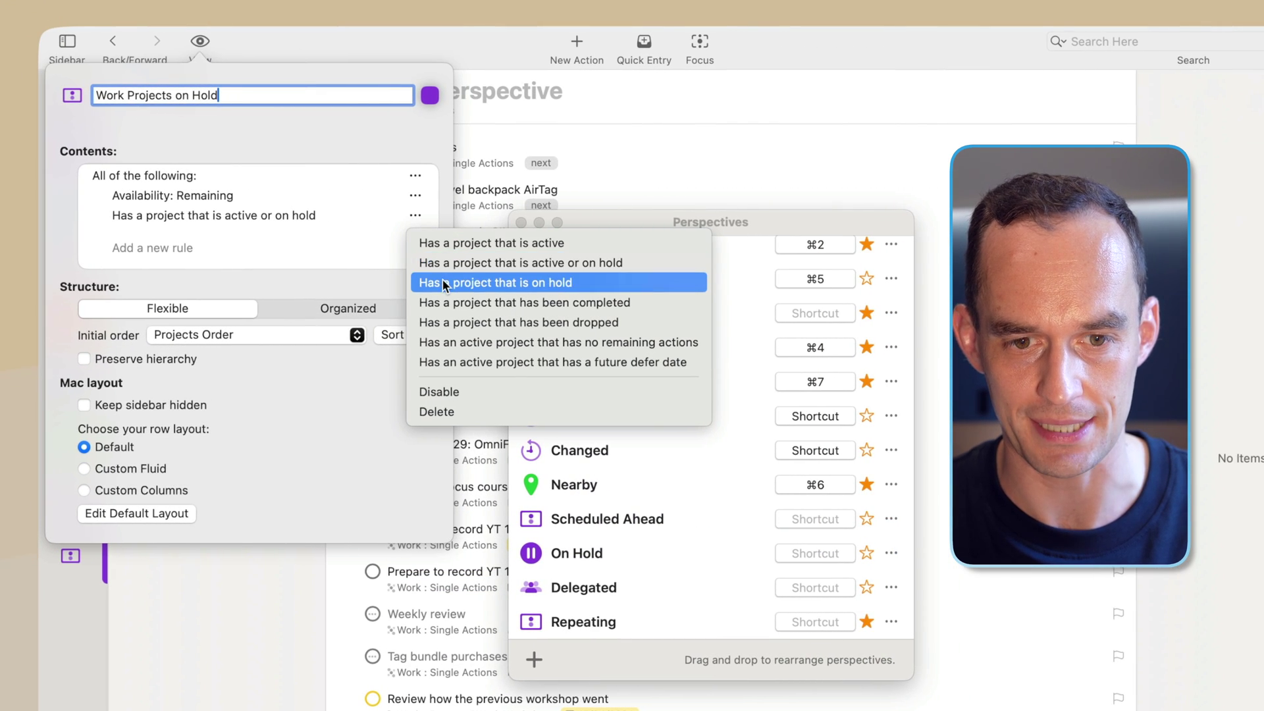
pyautogui.click(511, 283)
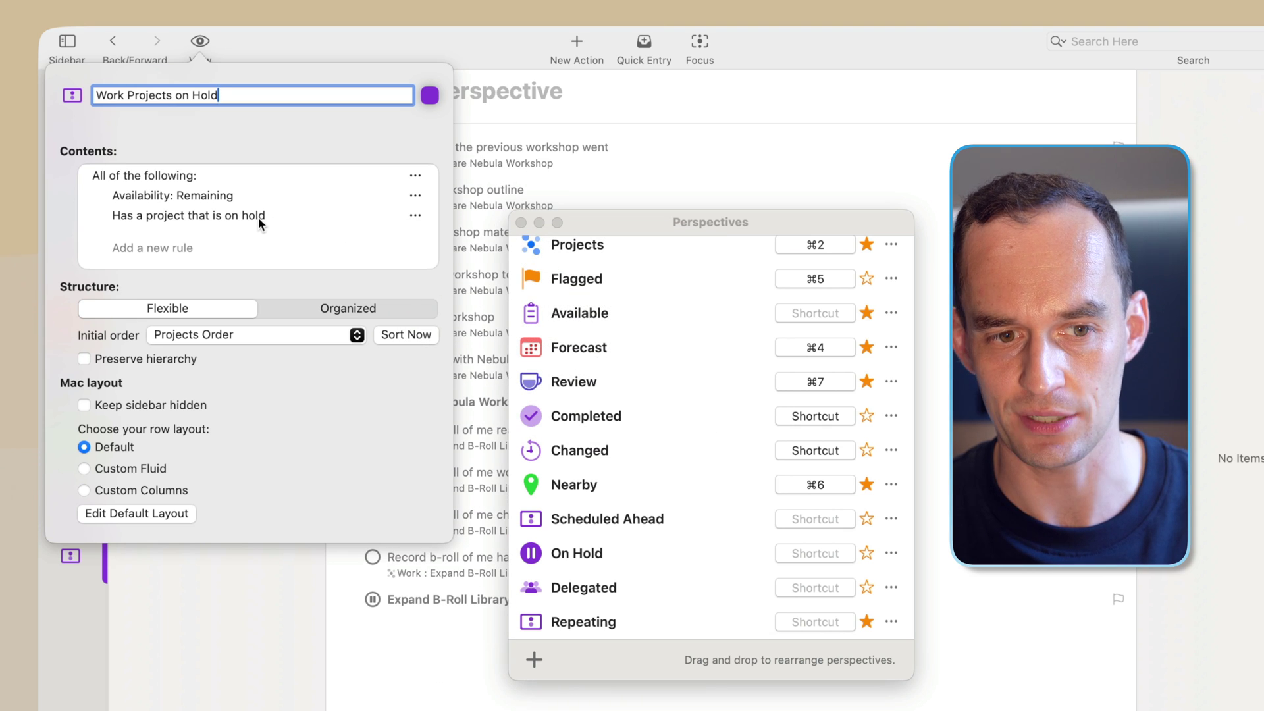
# Add a Contained within Work folder rule and close the Perspectives list
pyautogui.click(150, 248)
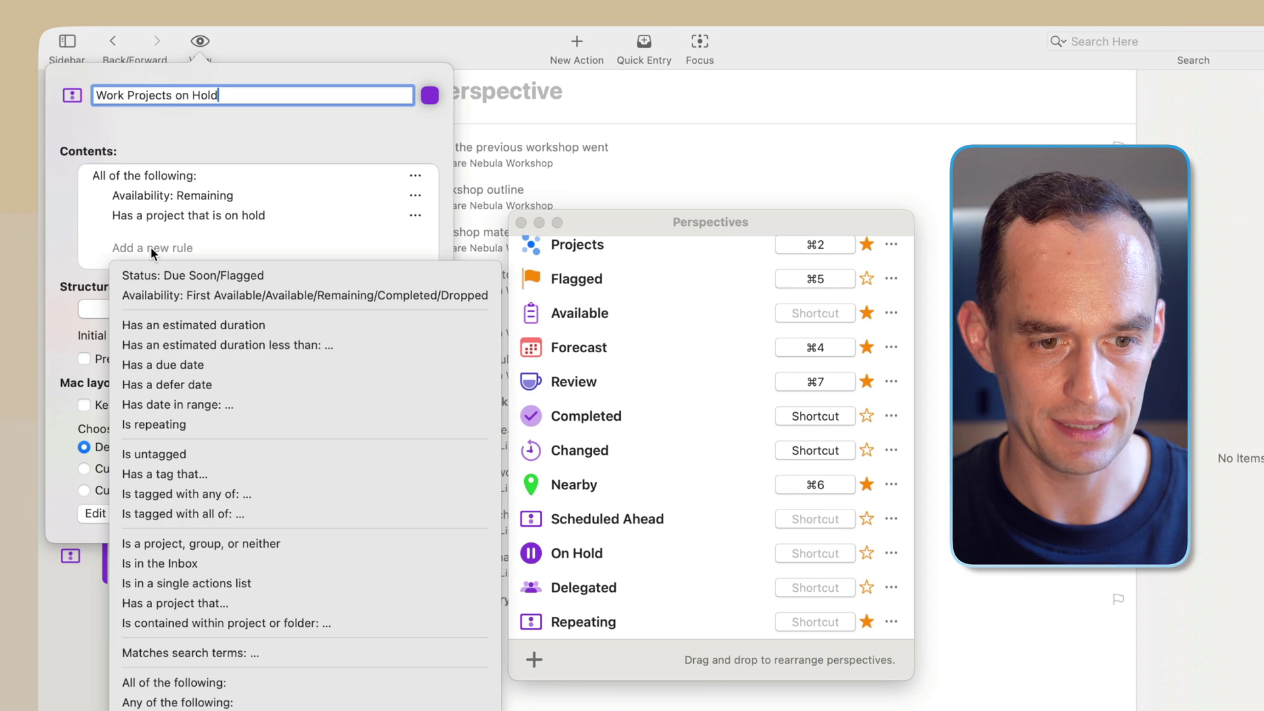
pyautogui.click(181, 622)
pyautogui.write('work')
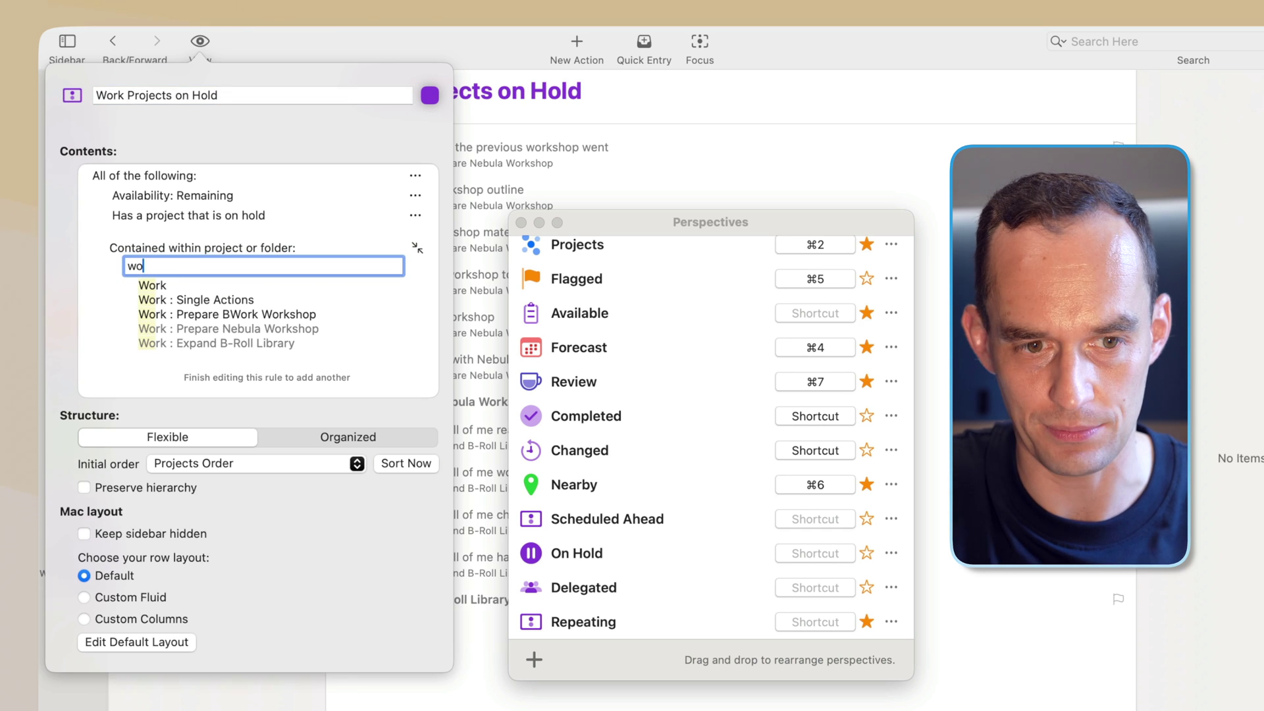
pyautogui.click(165, 283)
pyautogui.click(521, 221)
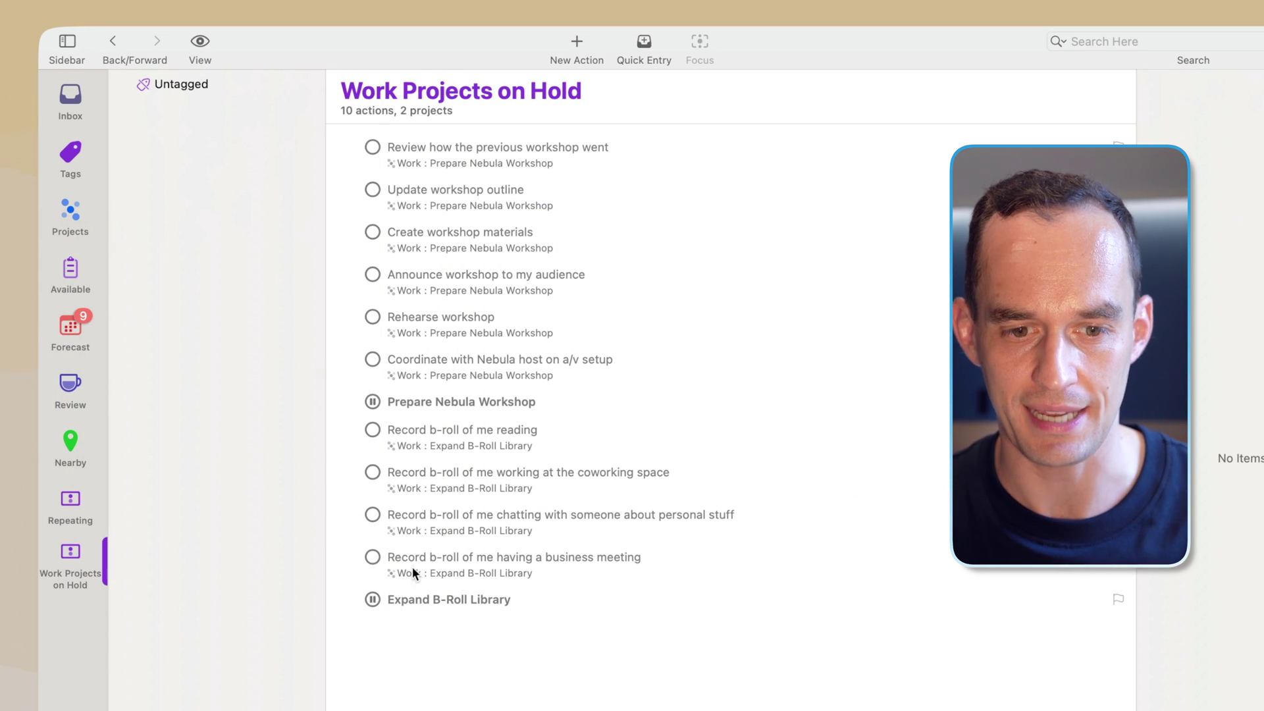
# Make Work Projects on Hold an organized perspective showing entire projects
pyautogui.click(200, 41)
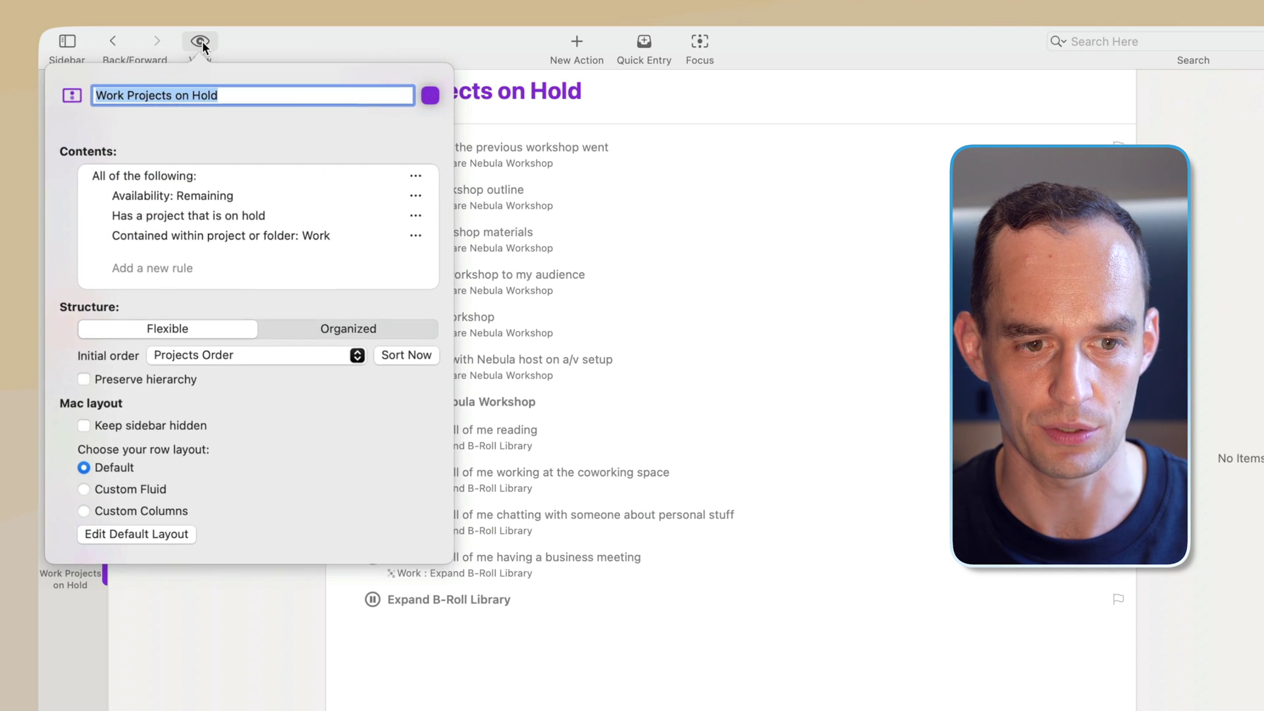
pyautogui.click(293, 326)
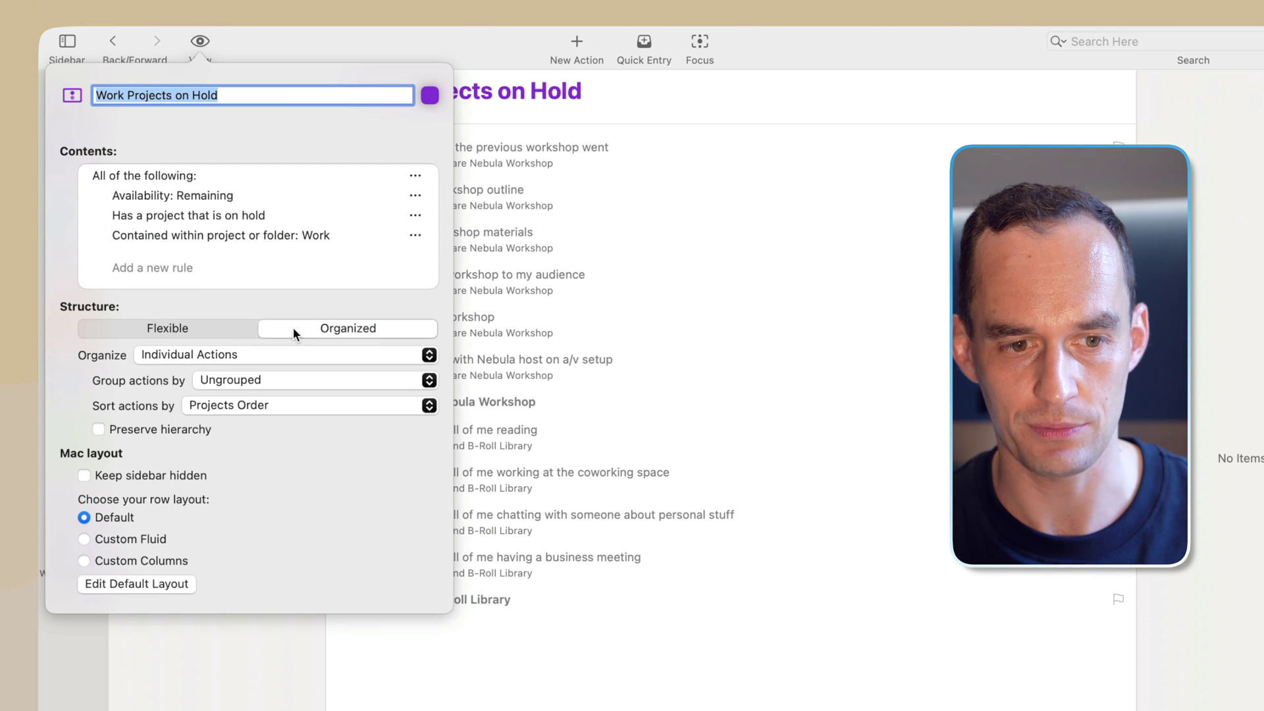
pyautogui.click(183, 355)
pyautogui.click(179, 368)
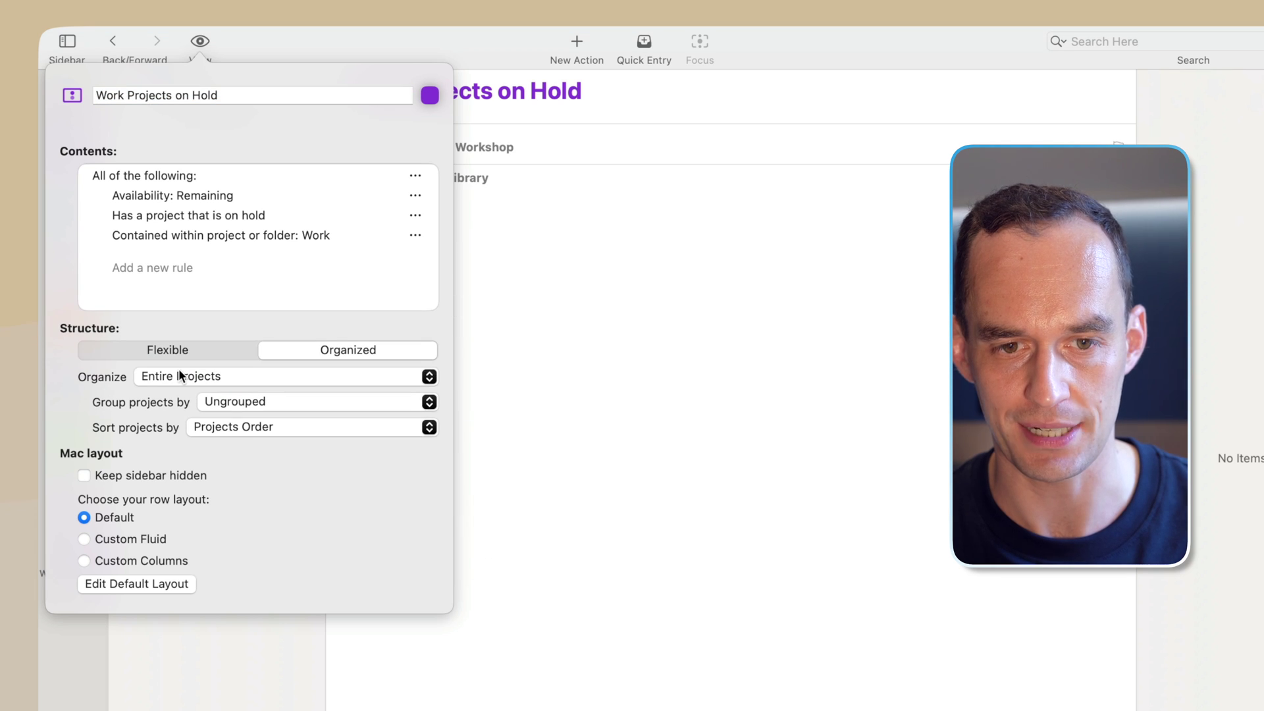
pyautogui.press('Escape')
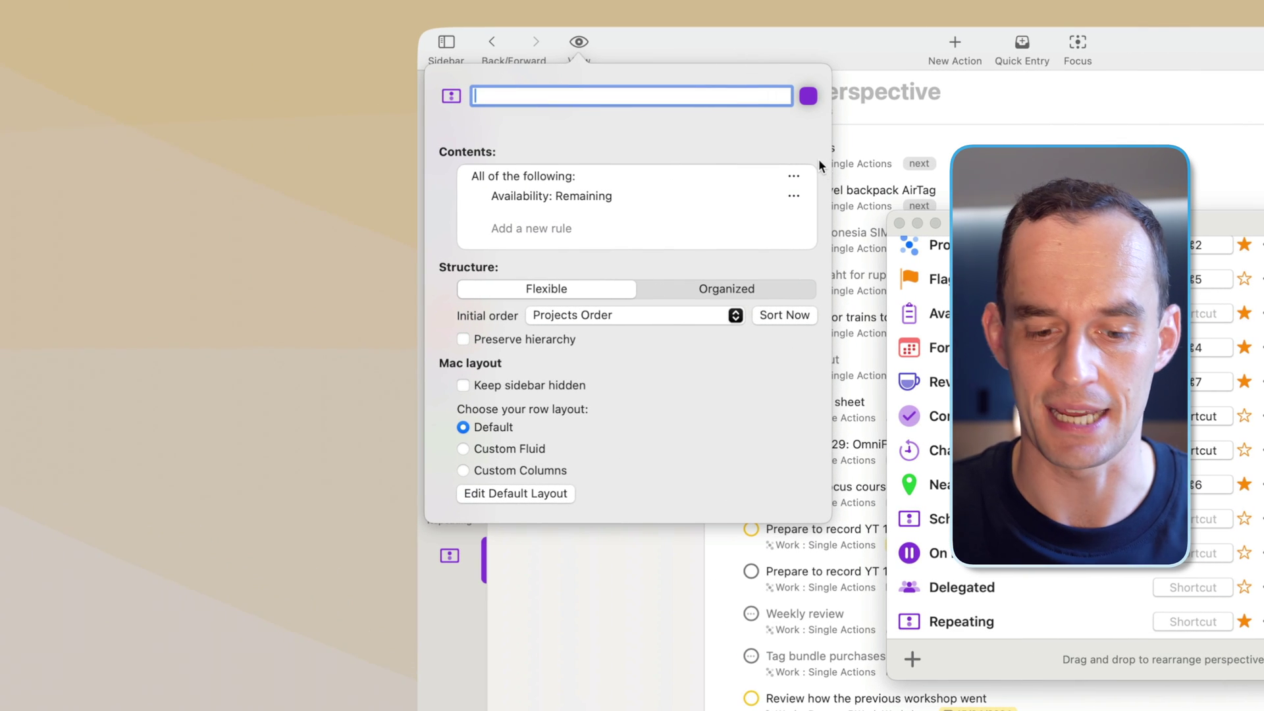
# Name the new perspective 'Deadlines Within 60 Days'
pyautogui.write('Deadlin')
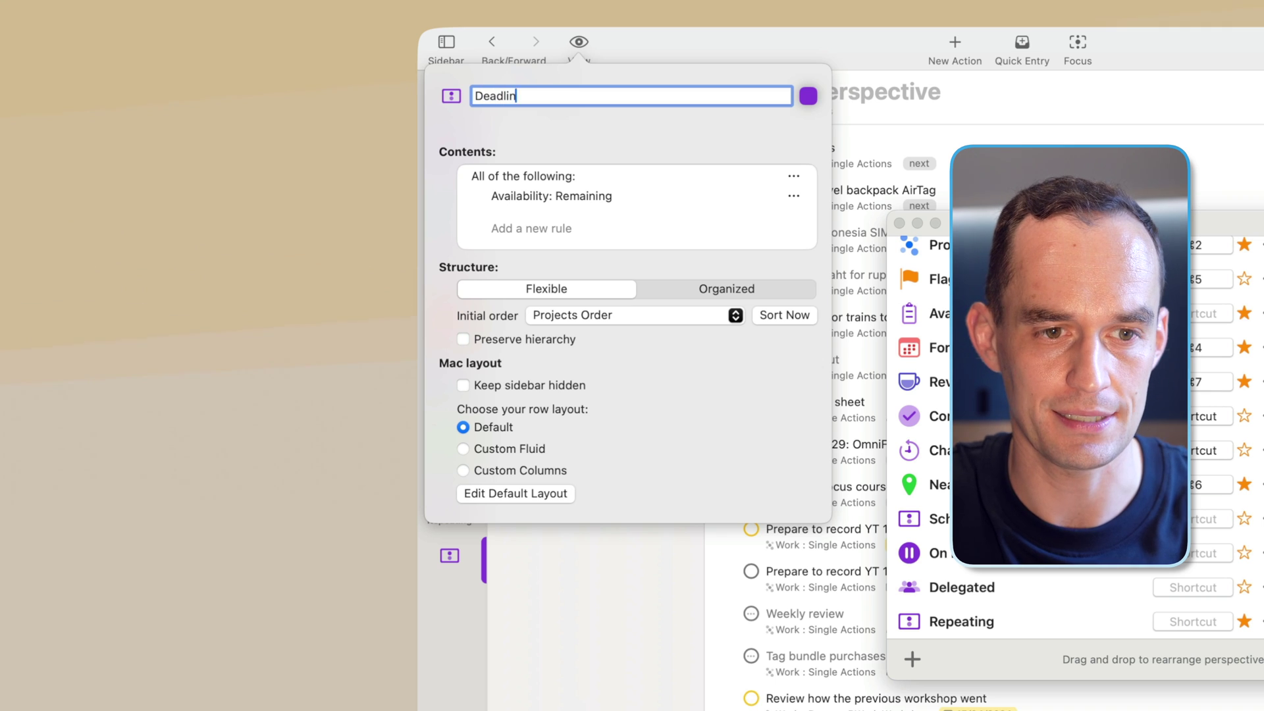
pyautogui.write('es in')
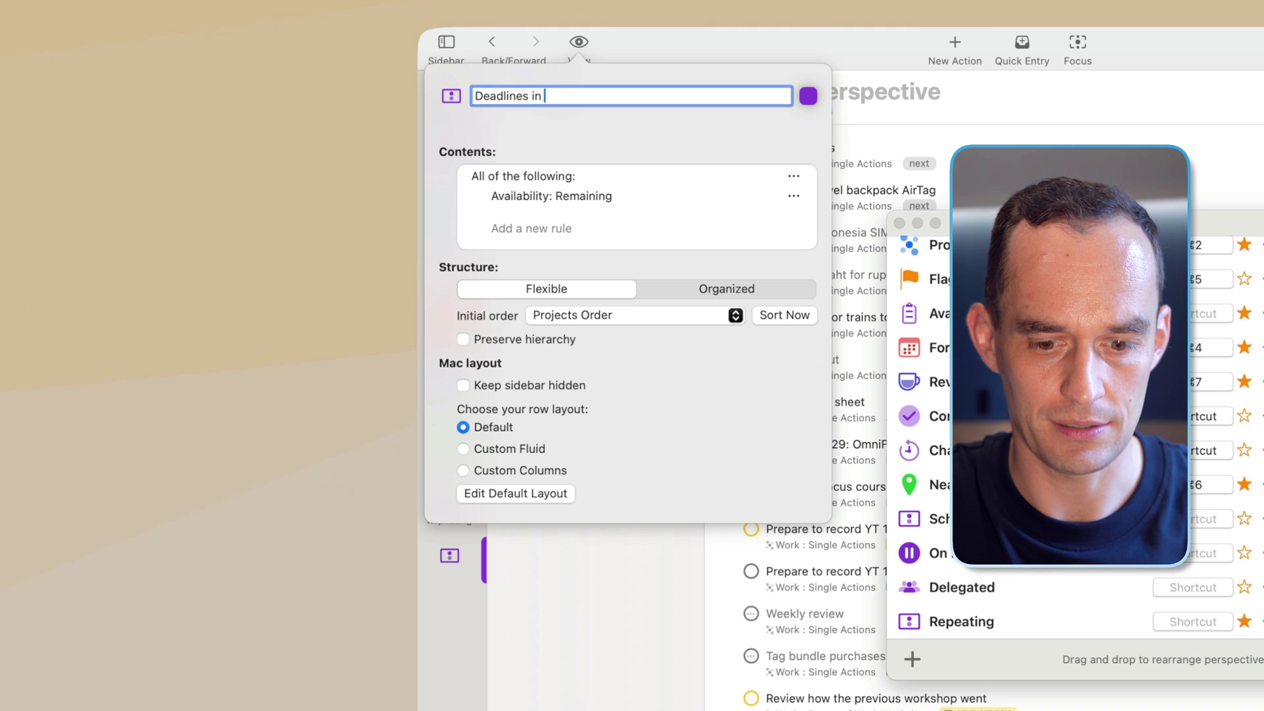
pyautogui.press('BackSpace')
pyautogui.press('BackSpace')
pyautogui.press('BackSpace')
pyautogui.write('Within ')
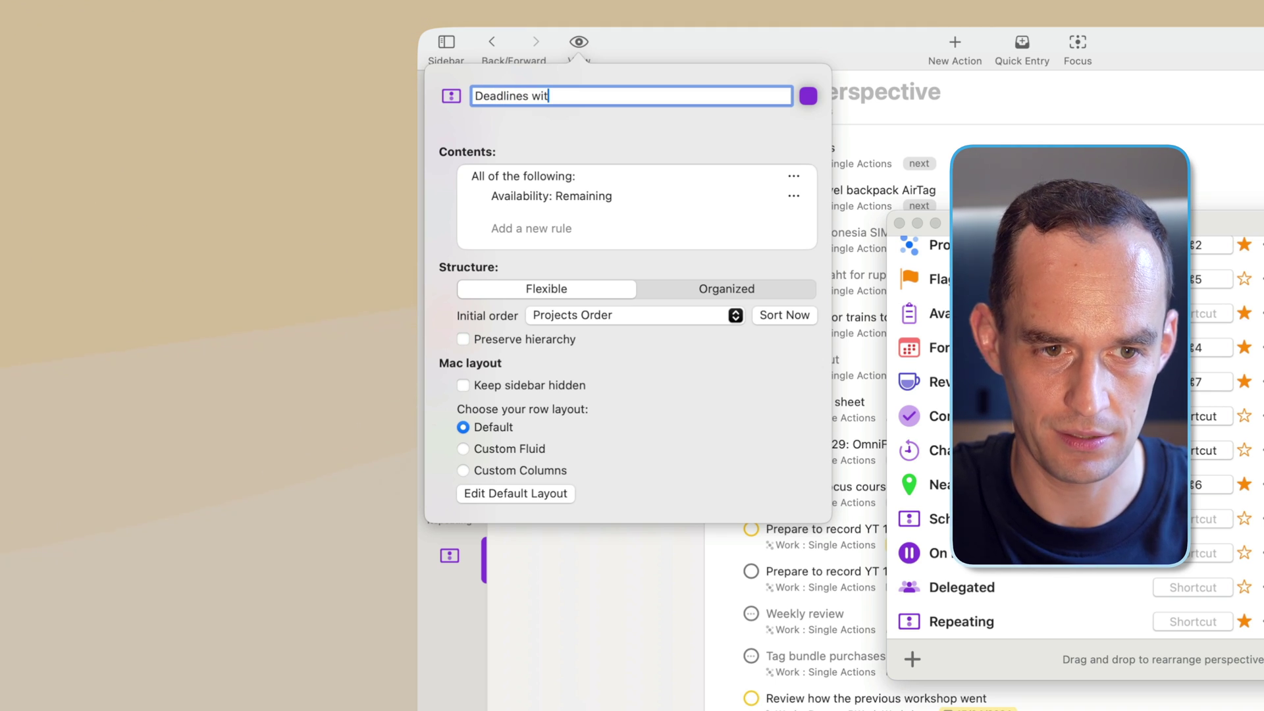
pyautogui.write('60 Days')
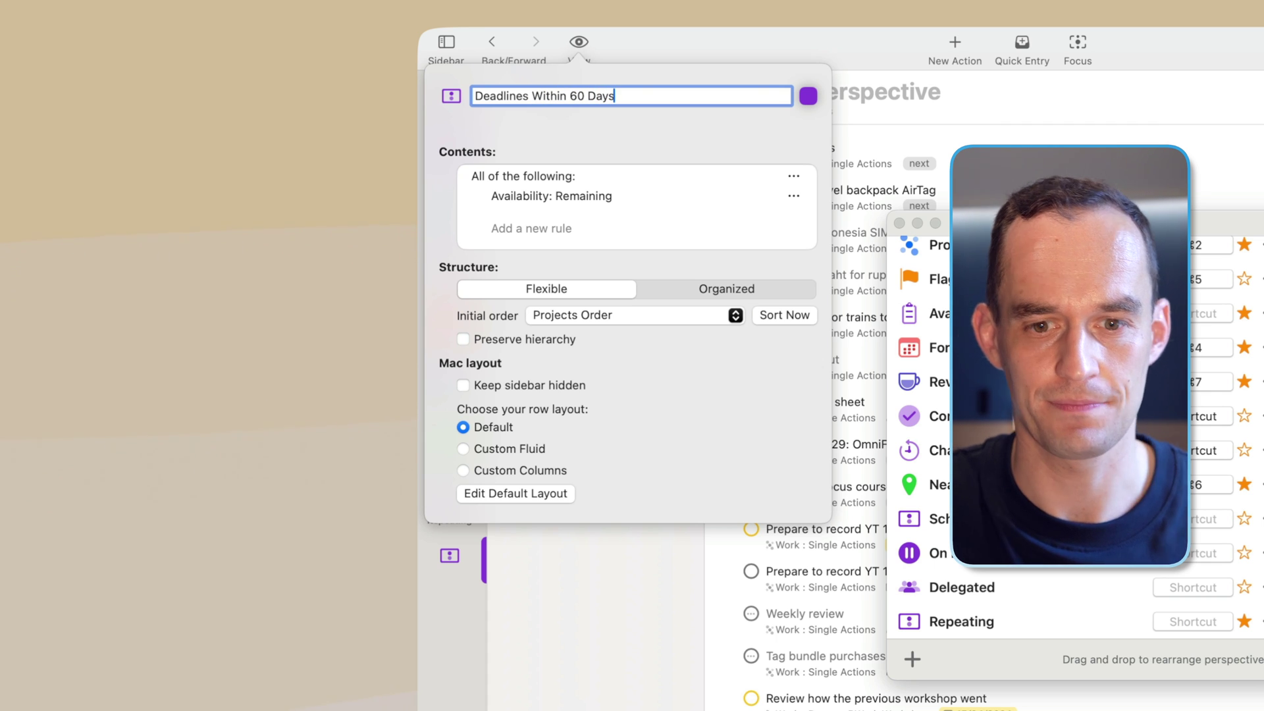
# Add a Date Due rule covering the next 60 days
pyautogui.click(528, 228)
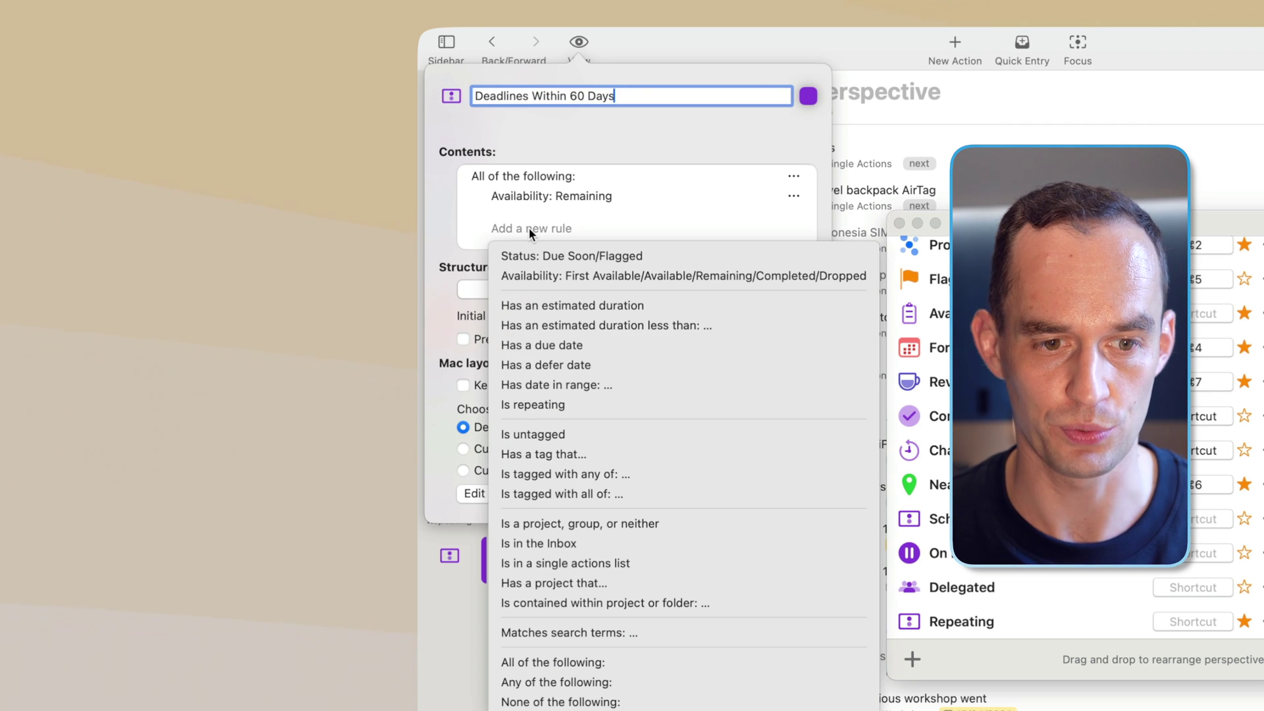
pyautogui.click(553, 385)
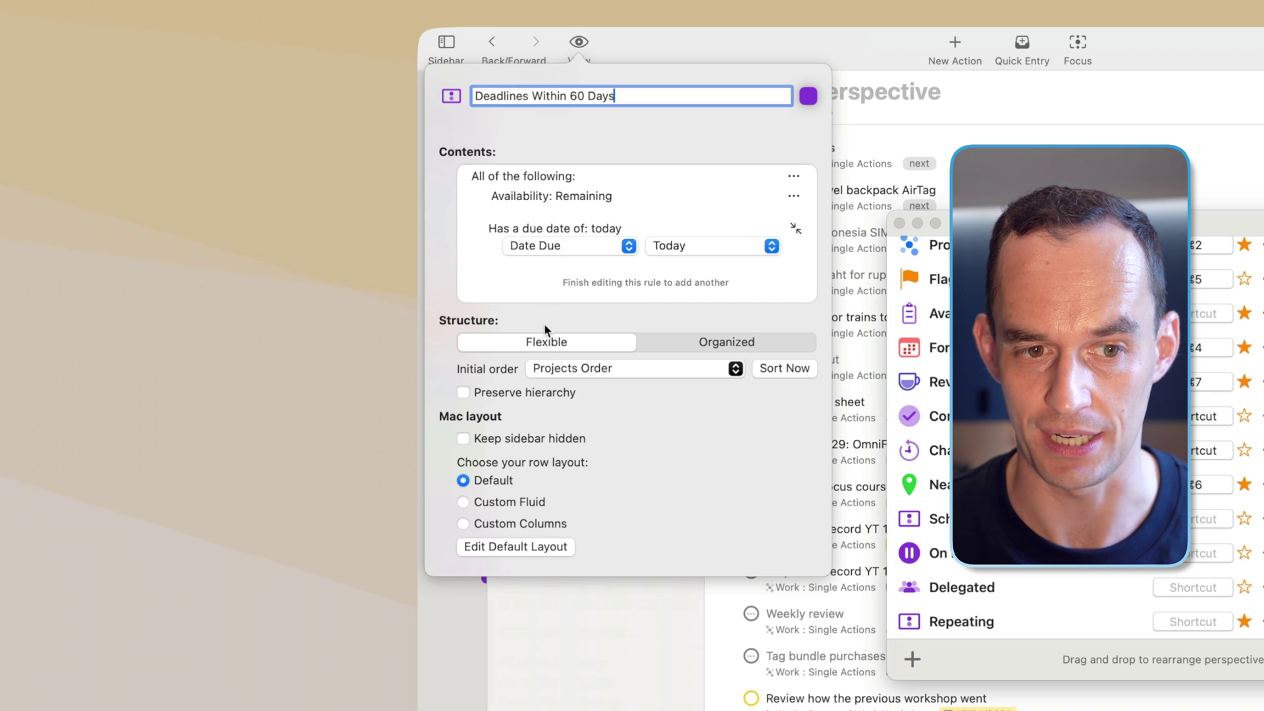
pyautogui.click(698, 246)
pyautogui.click(701, 312)
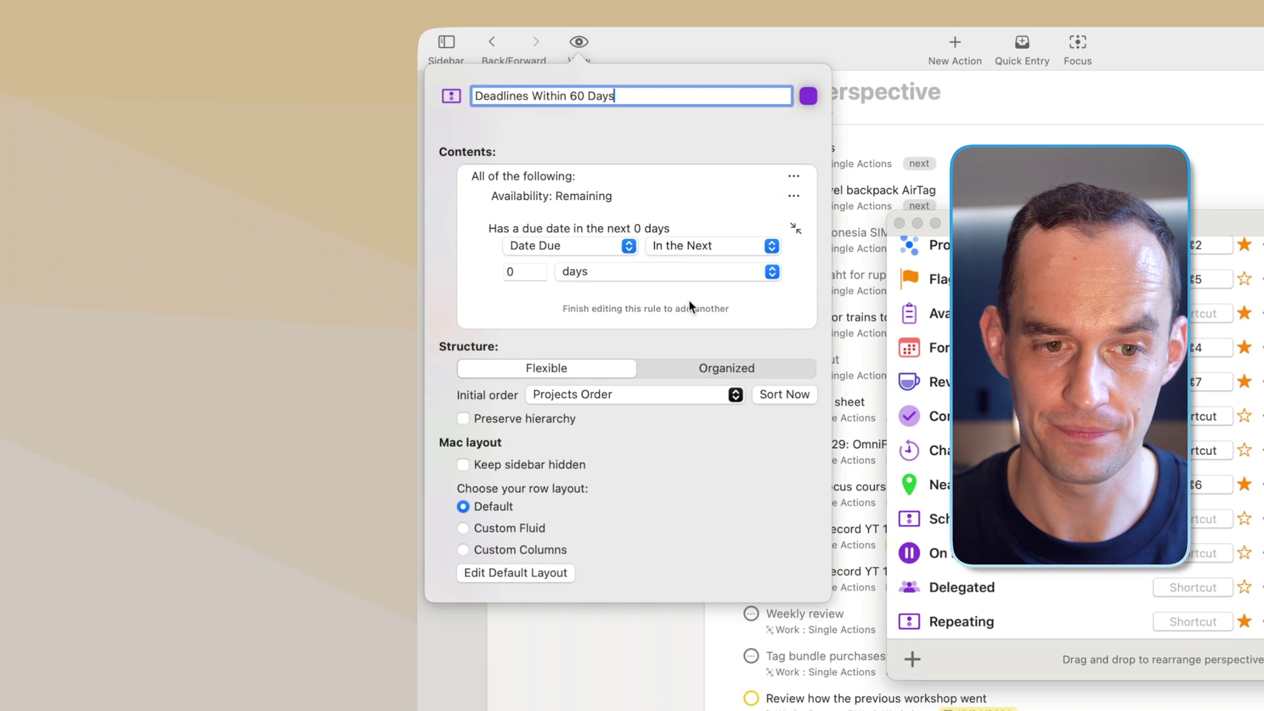
pyautogui.click(526, 272)
pyautogui.write('6')
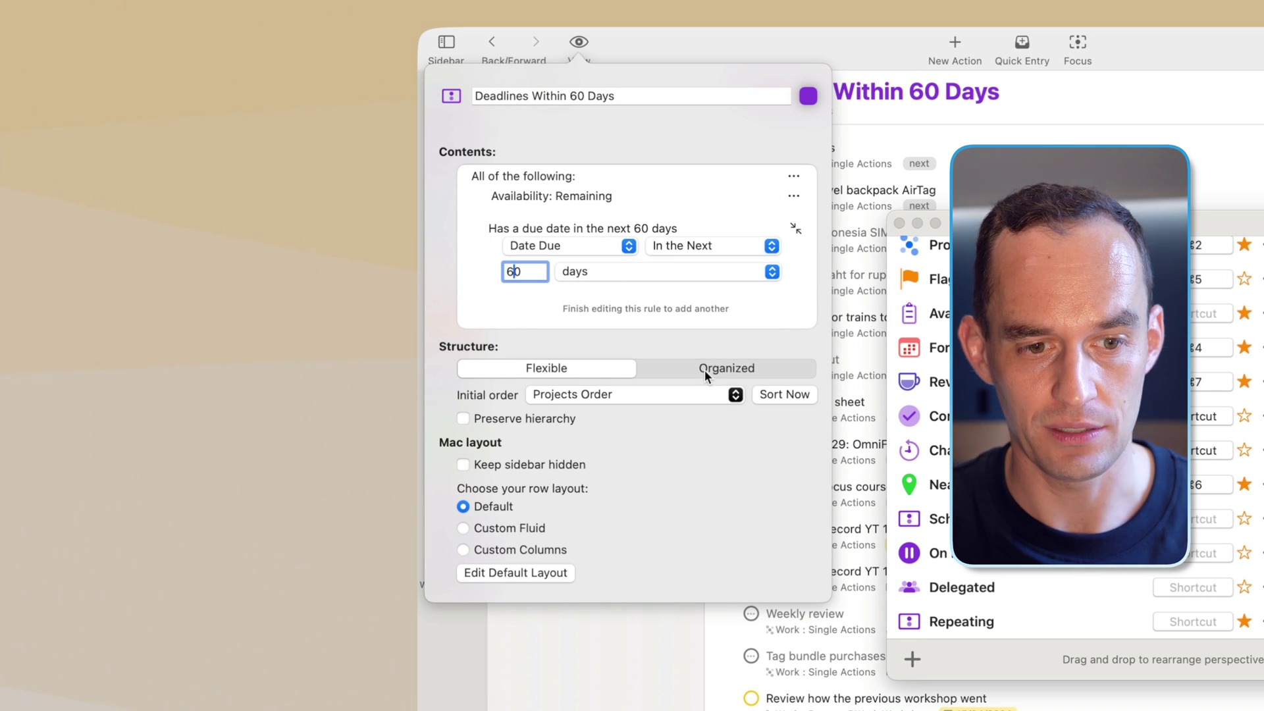
# Organize the perspective as entire projects grouped by folder, then close the editor
pyautogui.click(705, 369)
pyautogui.click(613, 393)
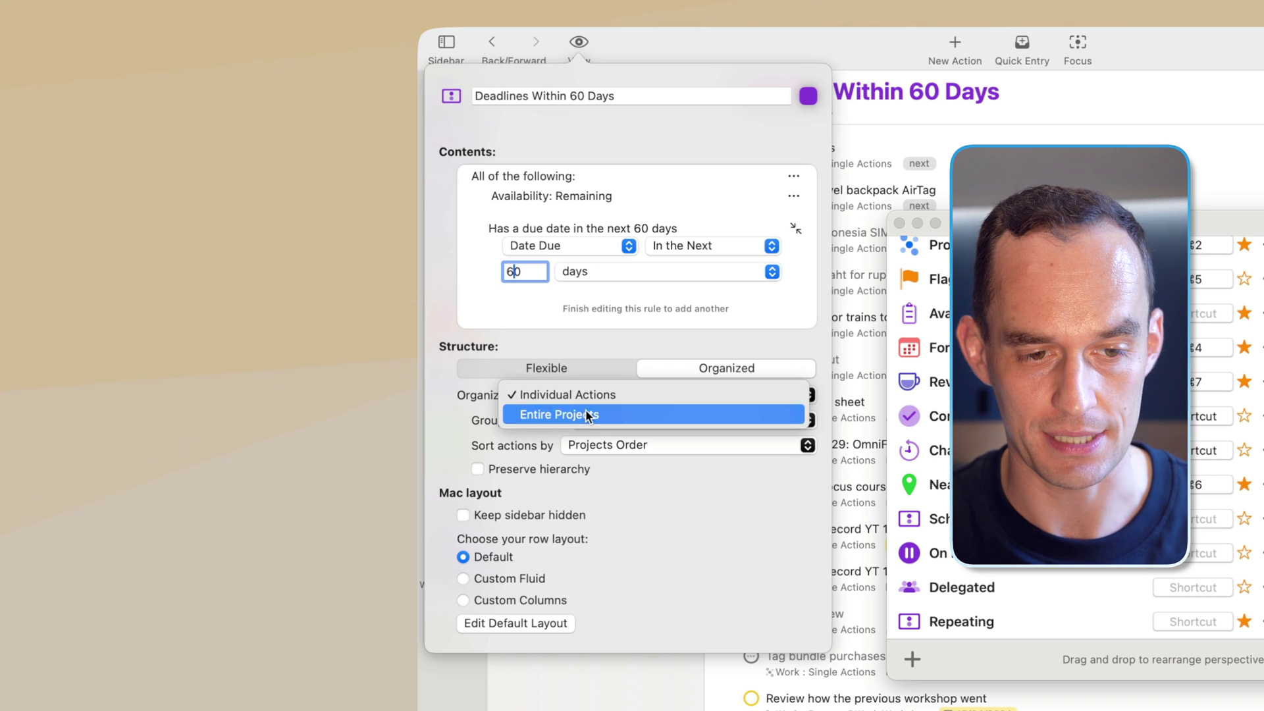
pyautogui.click(627, 416)
pyautogui.click(627, 416)
pyautogui.click(599, 434)
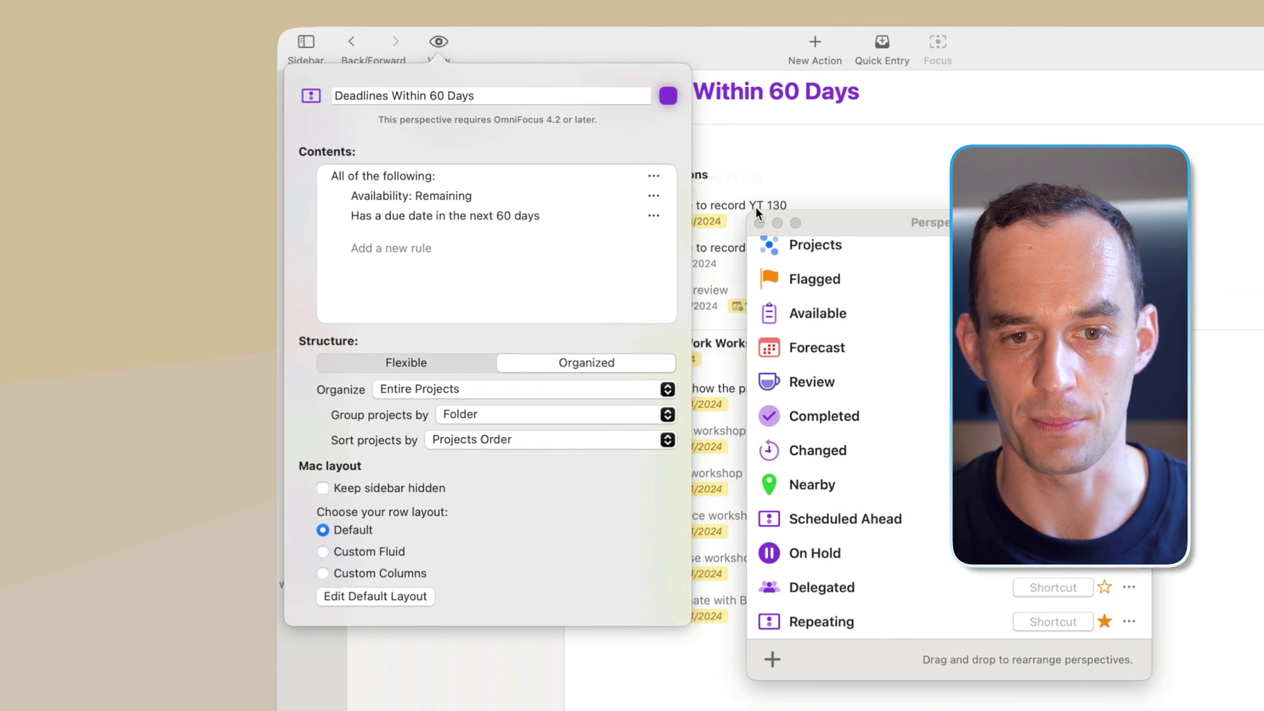
pyautogui.click(900, 223)
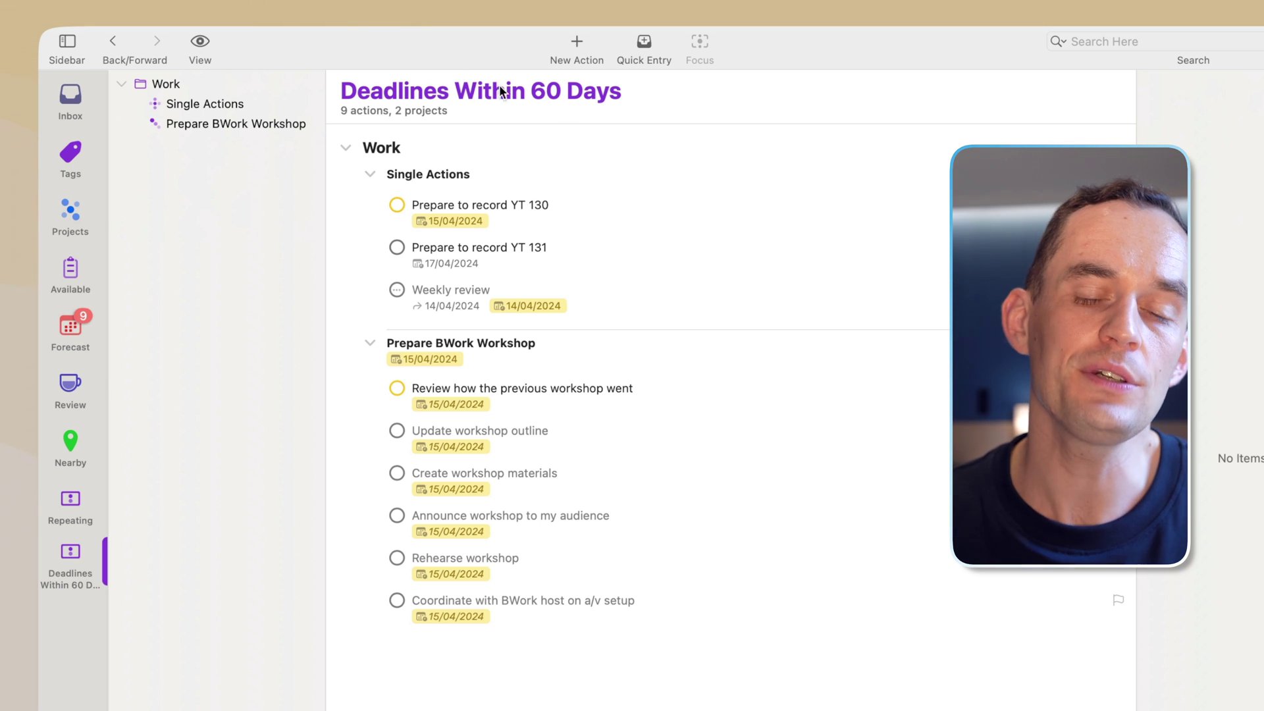
# Browse the Forecast, selecting Weekly review, Prepare to record YT 130 and Prepare BWork Workshop
pyautogui.click(91, 329)
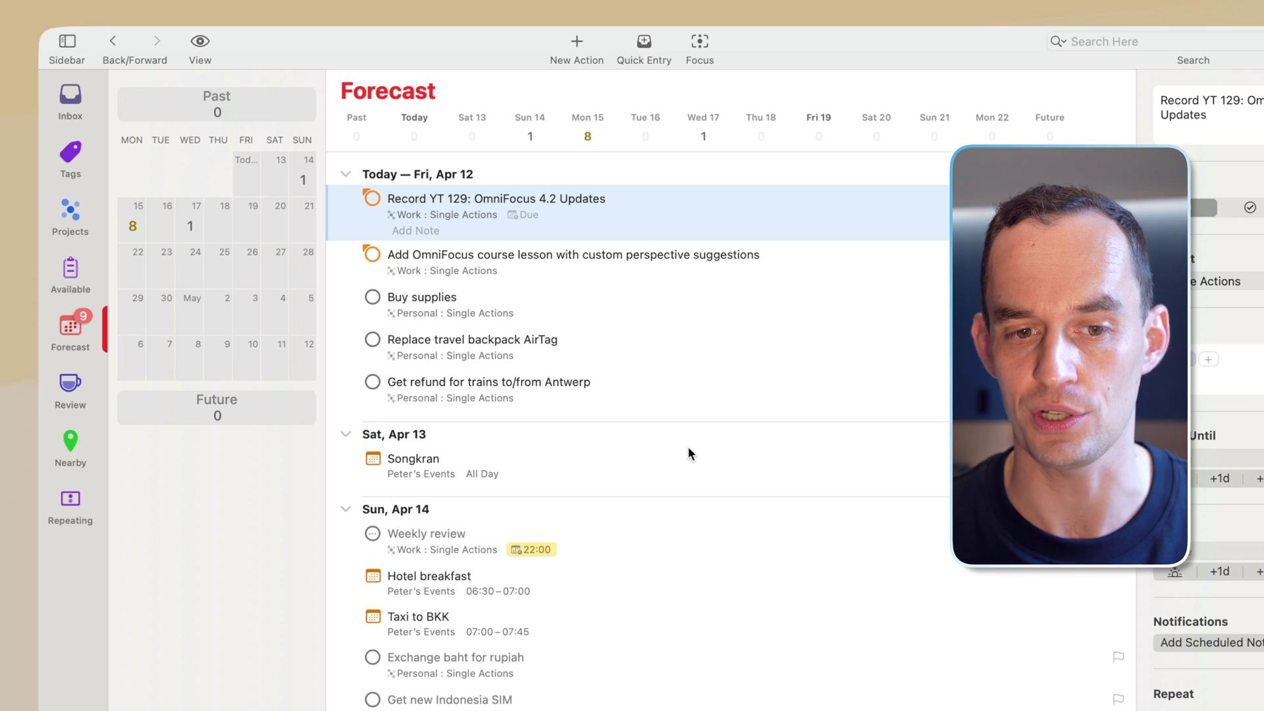
pyautogui.scroll(-4, 689, 447)
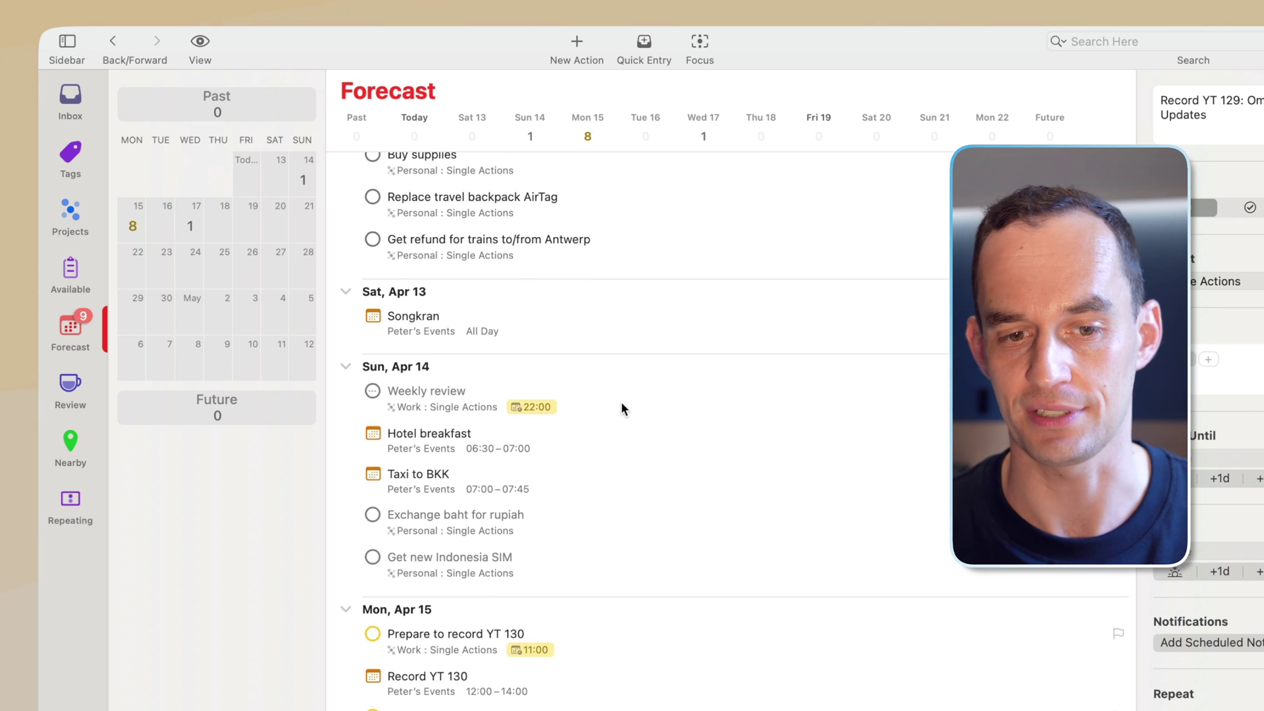
pyautogui.click(622, 405)
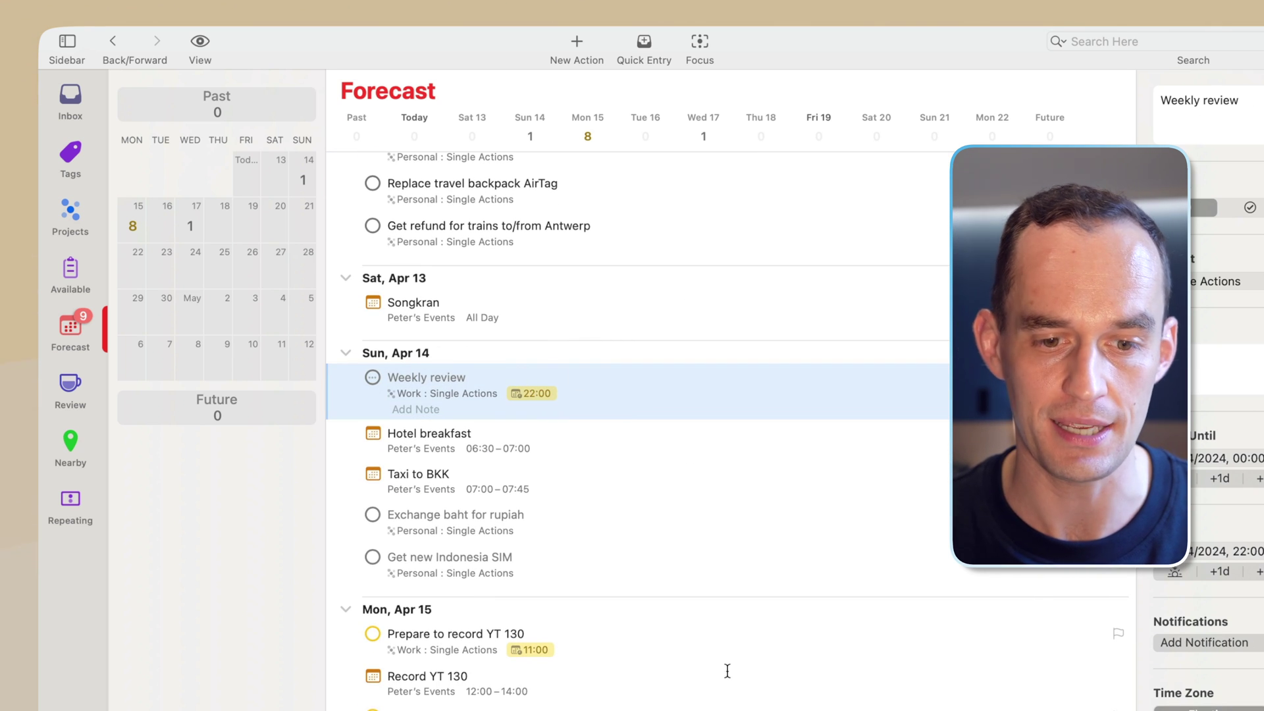
pyautogui.click(580, 628)
pyautogui.scroll(-5, 581, 636)
pyautogui.click(578, 556)
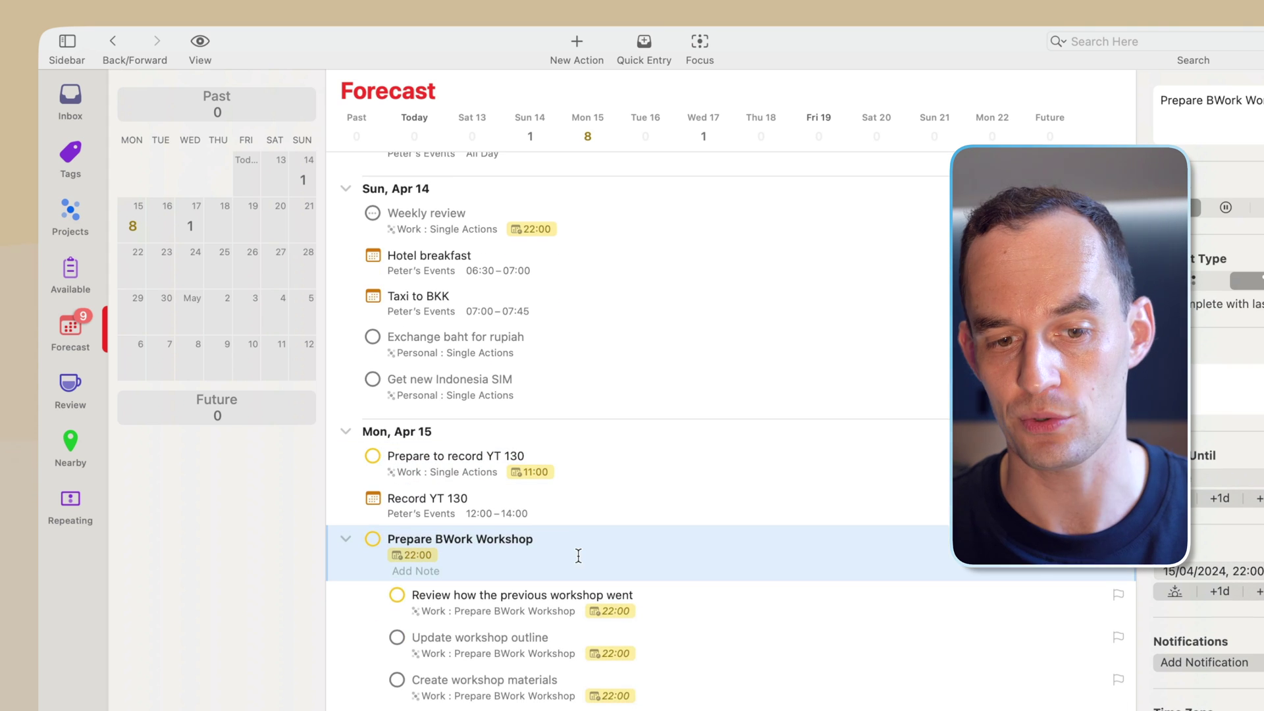
pyautogui.scroll(5, 703, 298)
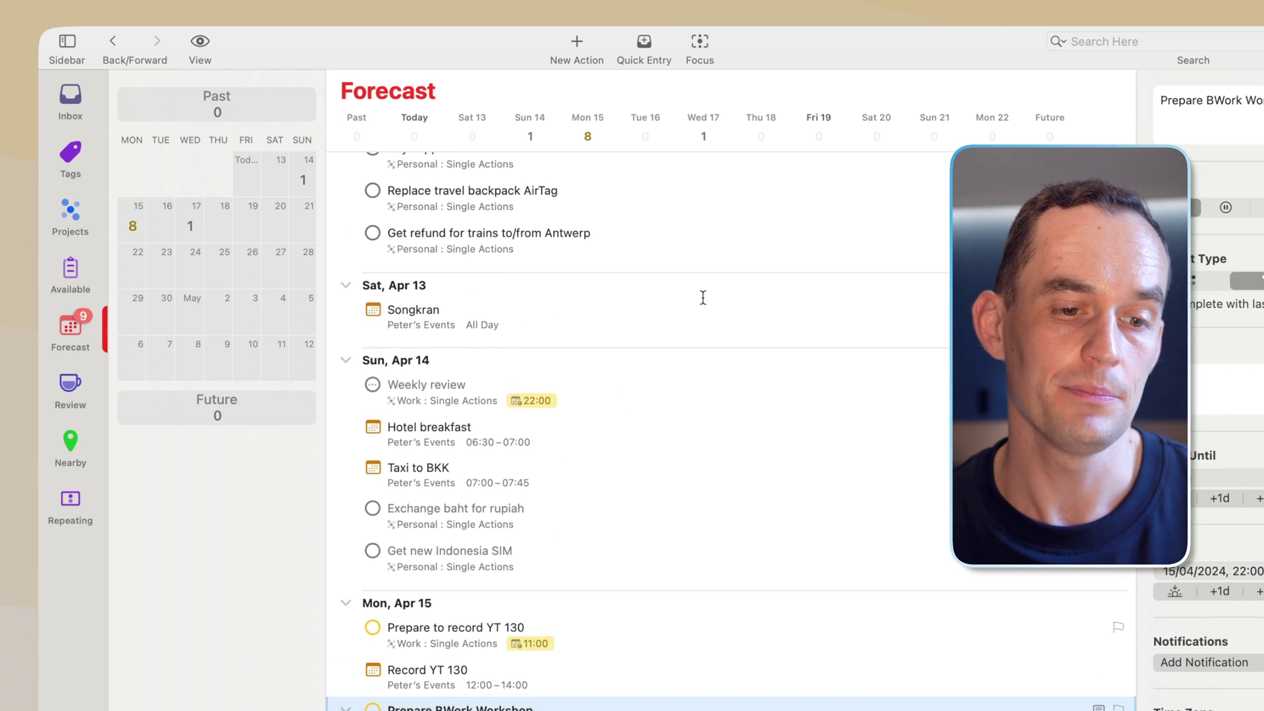
# Reopen the Deadlines Within 60 Days perspective from the perspectives list
pyautogui.click(427, 38)
pyautogui.click(432, 70)
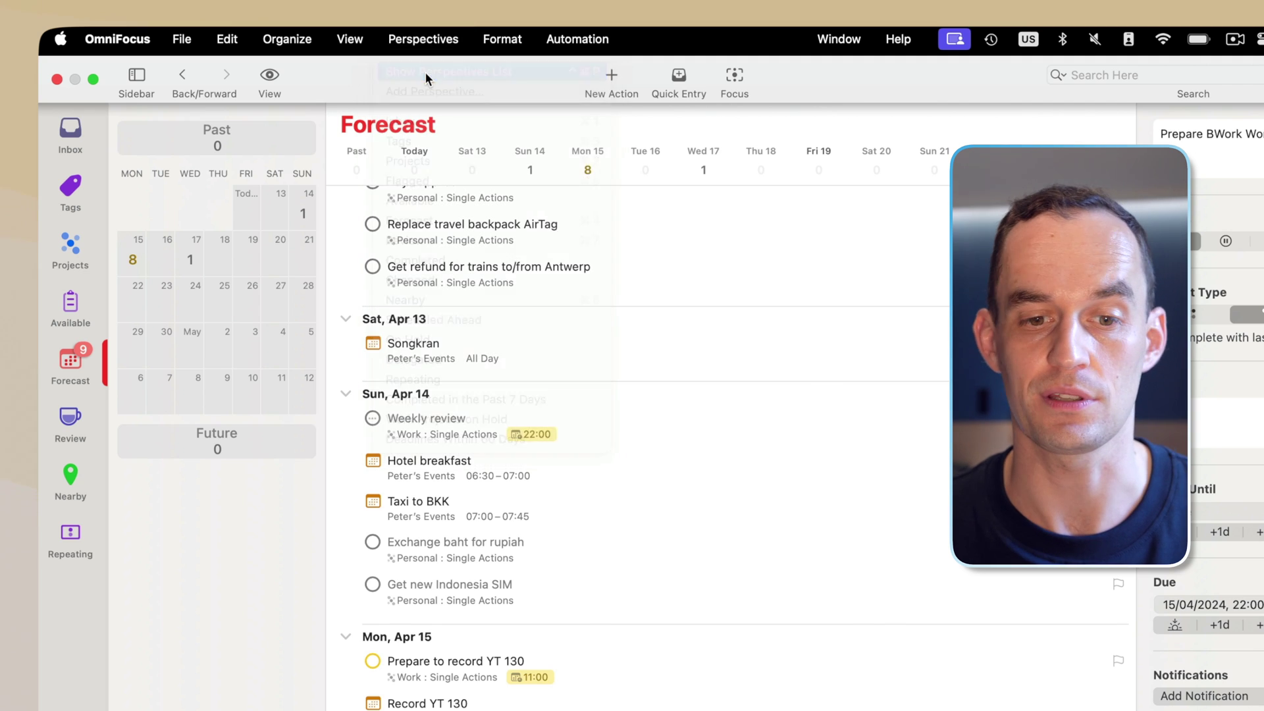
pyautogui.scroll(-3, 602, 607)
pyautogui.click(601, 614)
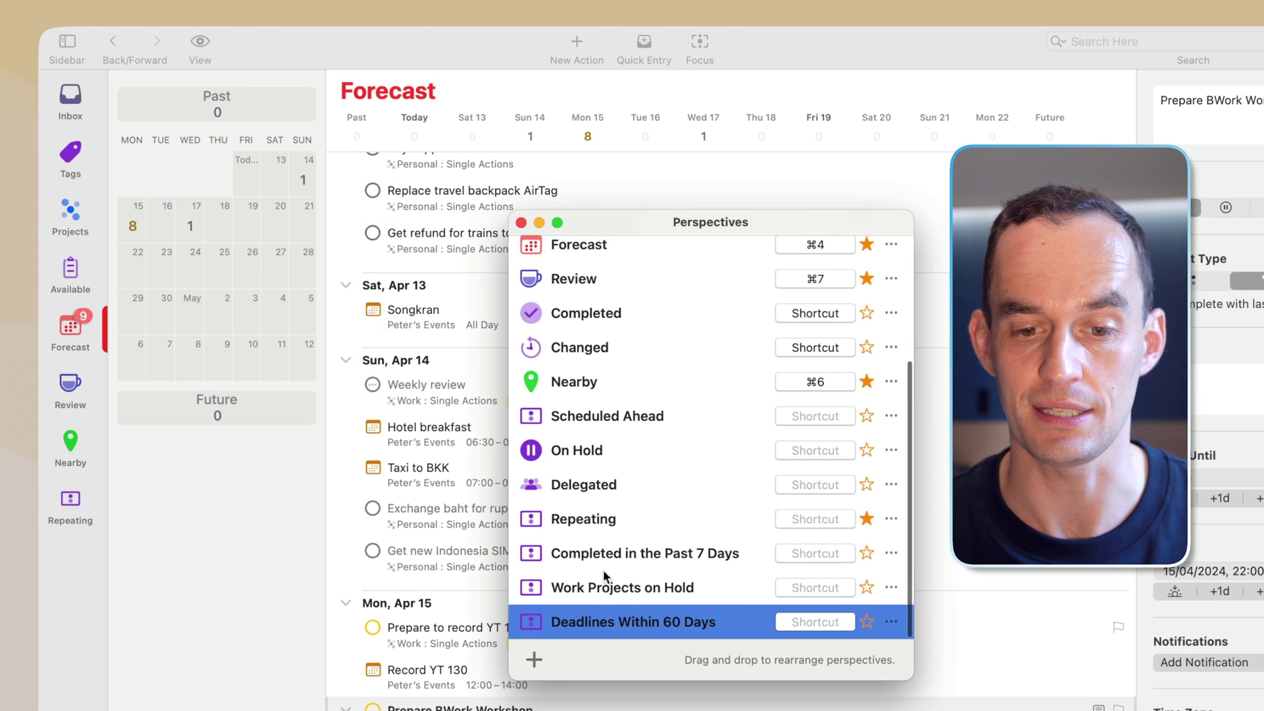
pyautogui.doubleClick(595, 610)
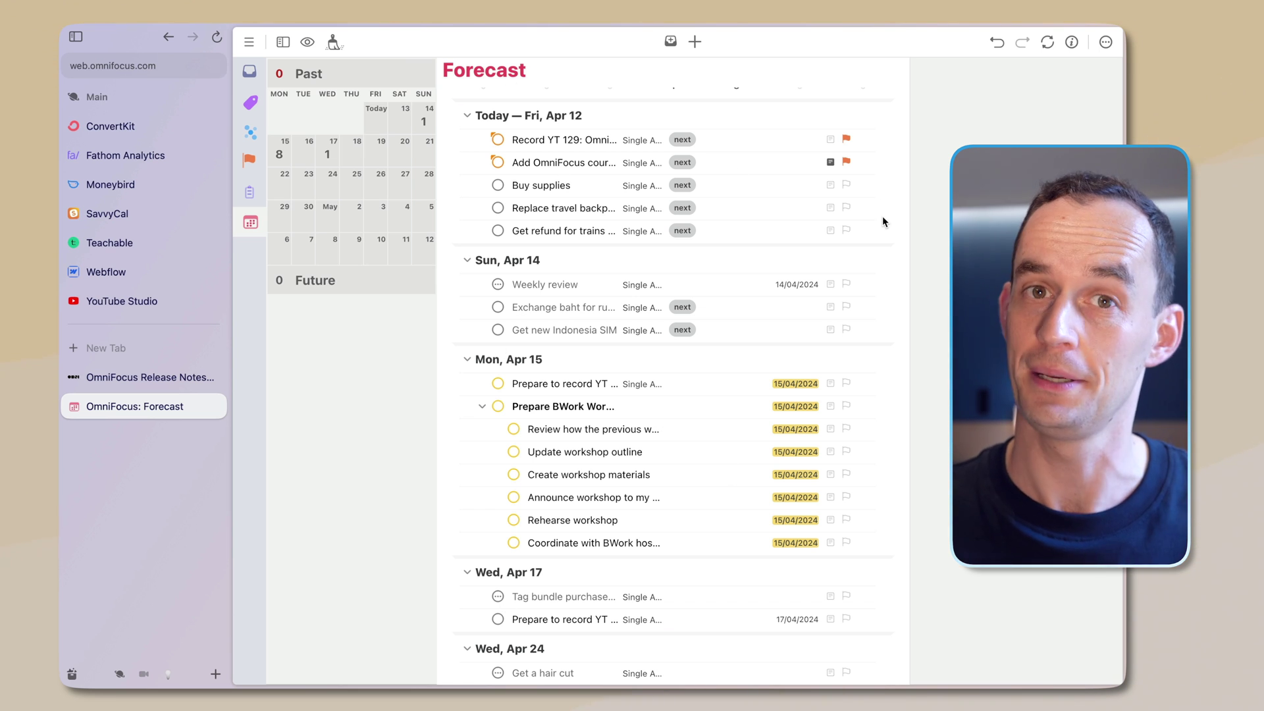
pyautogui.click(138, 381)
pyautogui.scroll(-3, 347, 197)
pyautogui.moveTo(300, 188); pyautogui.dragTo(582, 189)
pyautogui.click(582, 189)
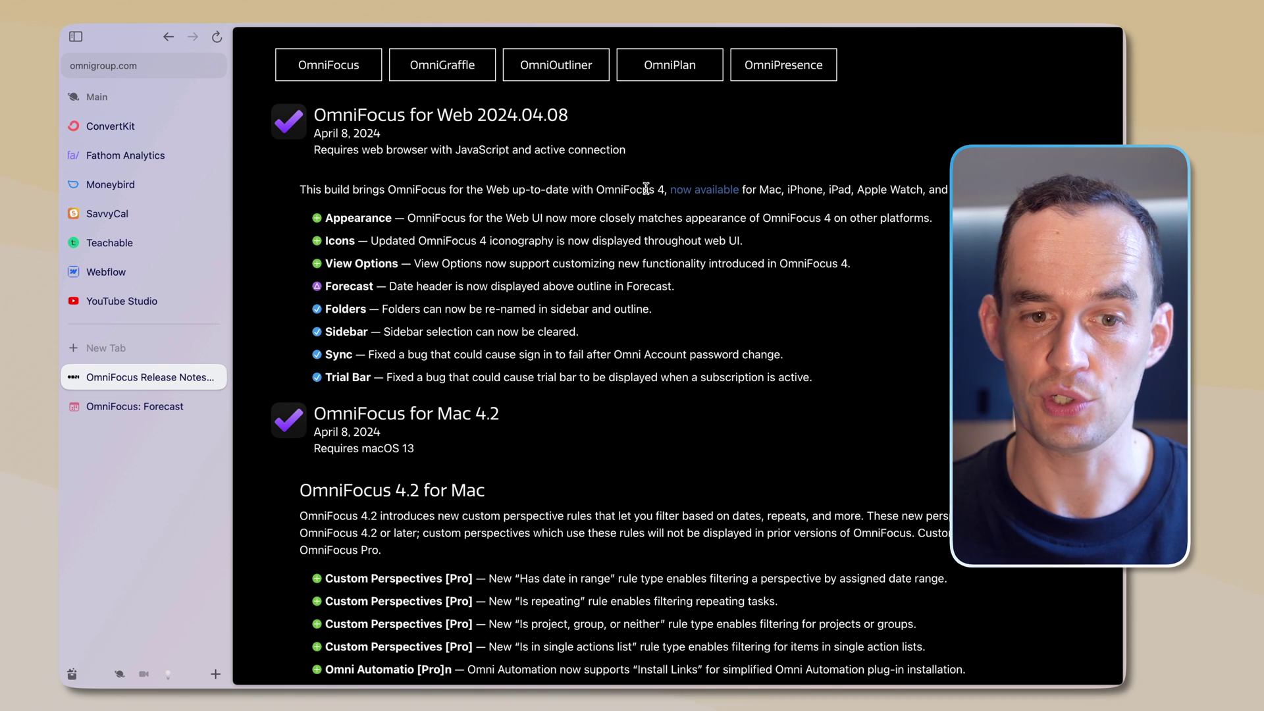
pyautogui.scroll(-1, 646, 189)
pyautogui.moveTo(334, 199); pyautogui.dragTo(830, 199)
pyautogui.click(830, 199)
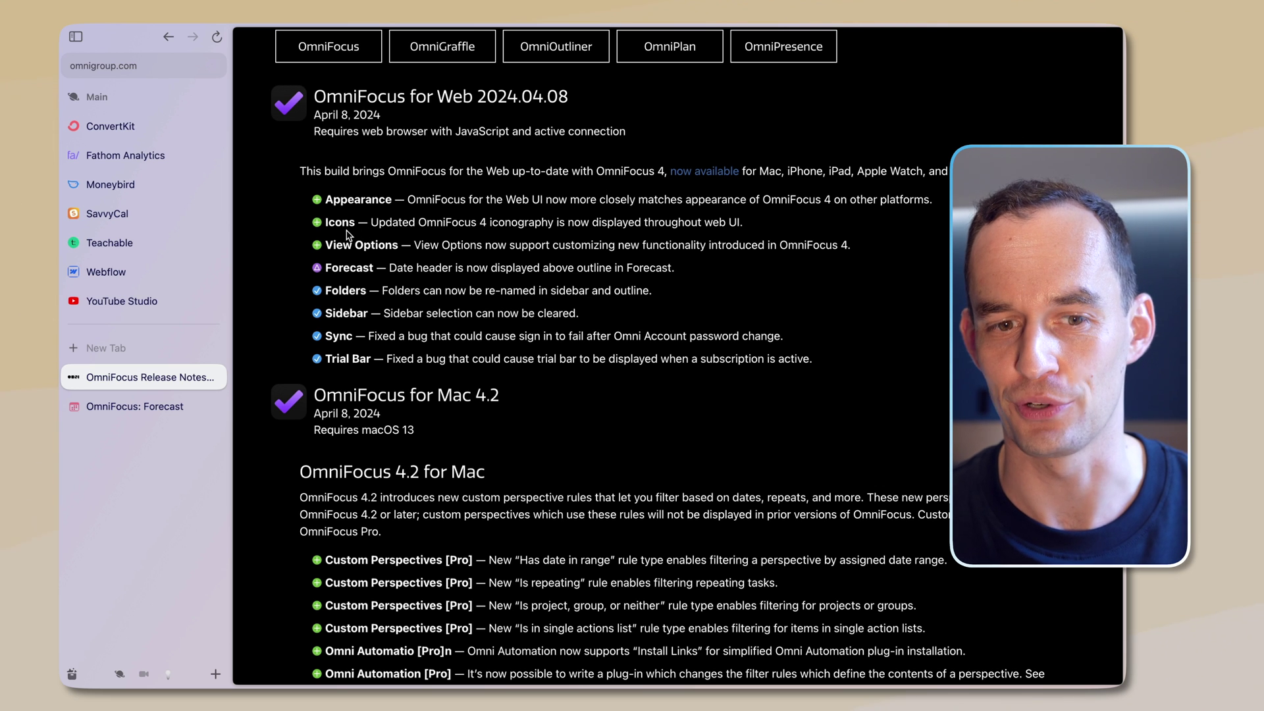
pyautogui.moveTo(327, 223); pyautogui.dragTo(679, 227)
pyautogui.click(673, 234)
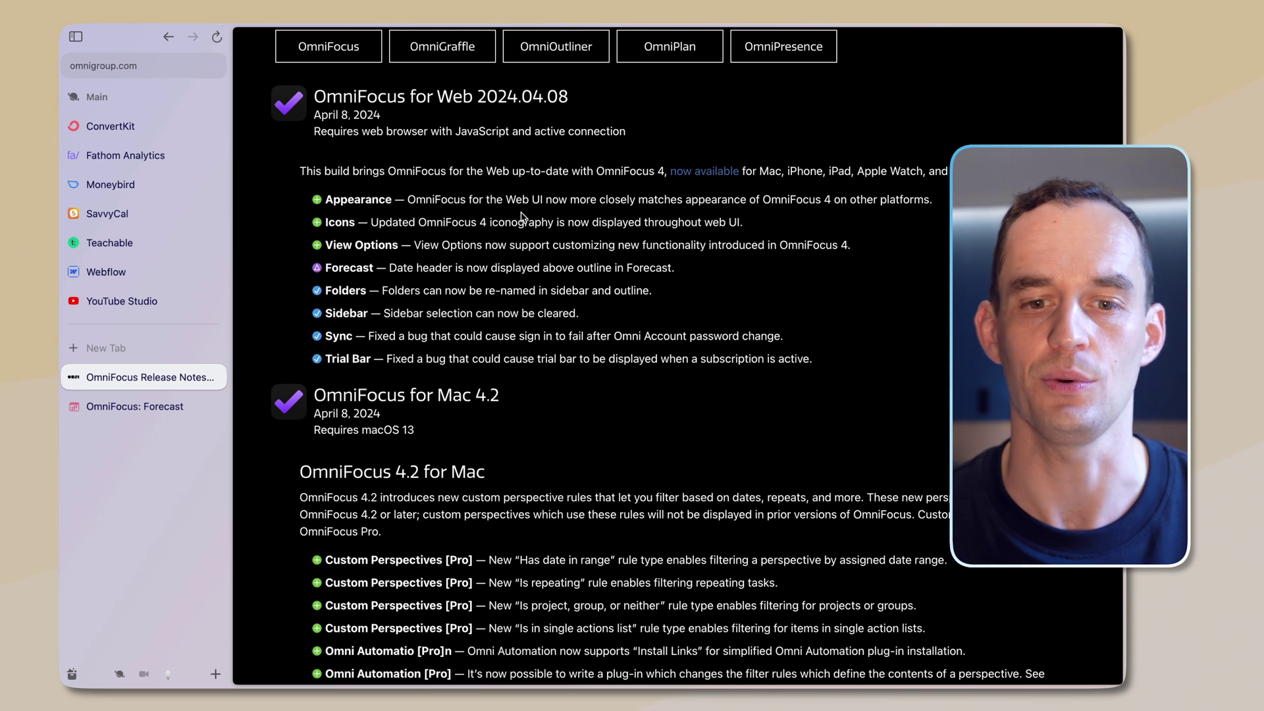
pyautogui.moveTo(327, 245); pyautogui.dragTo(685, 269)
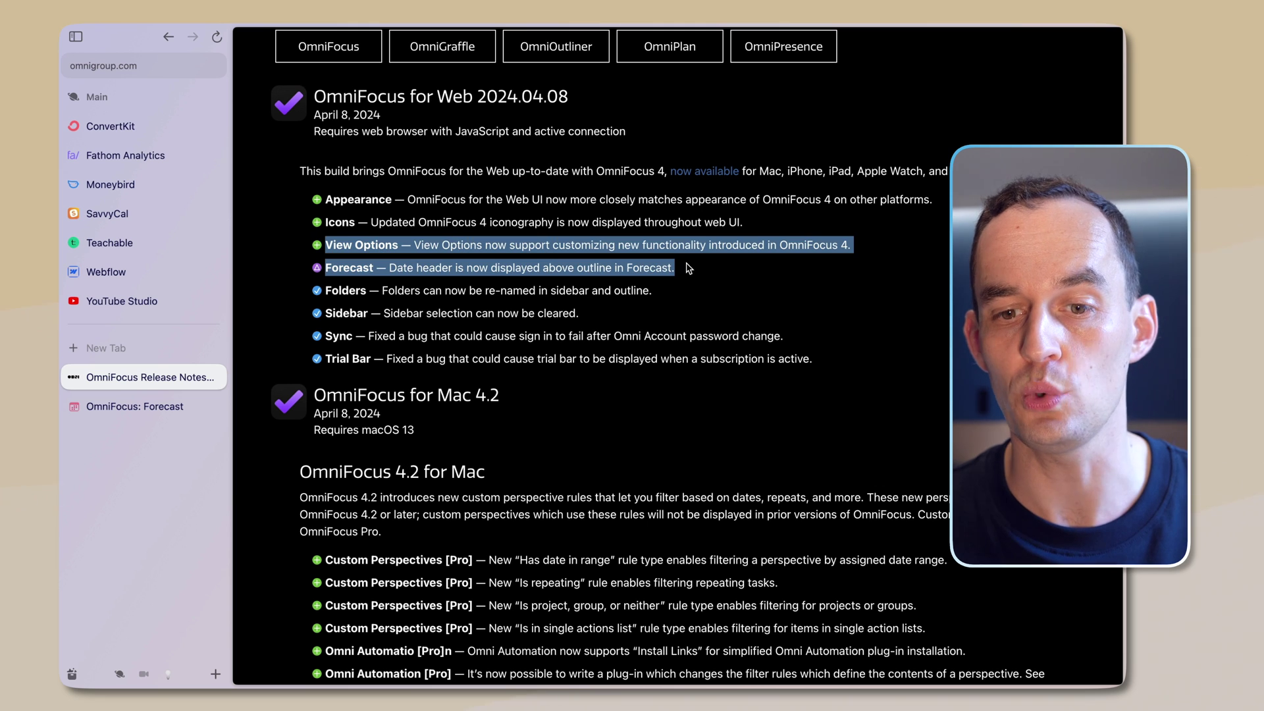
pyautogui.click(690, 269)
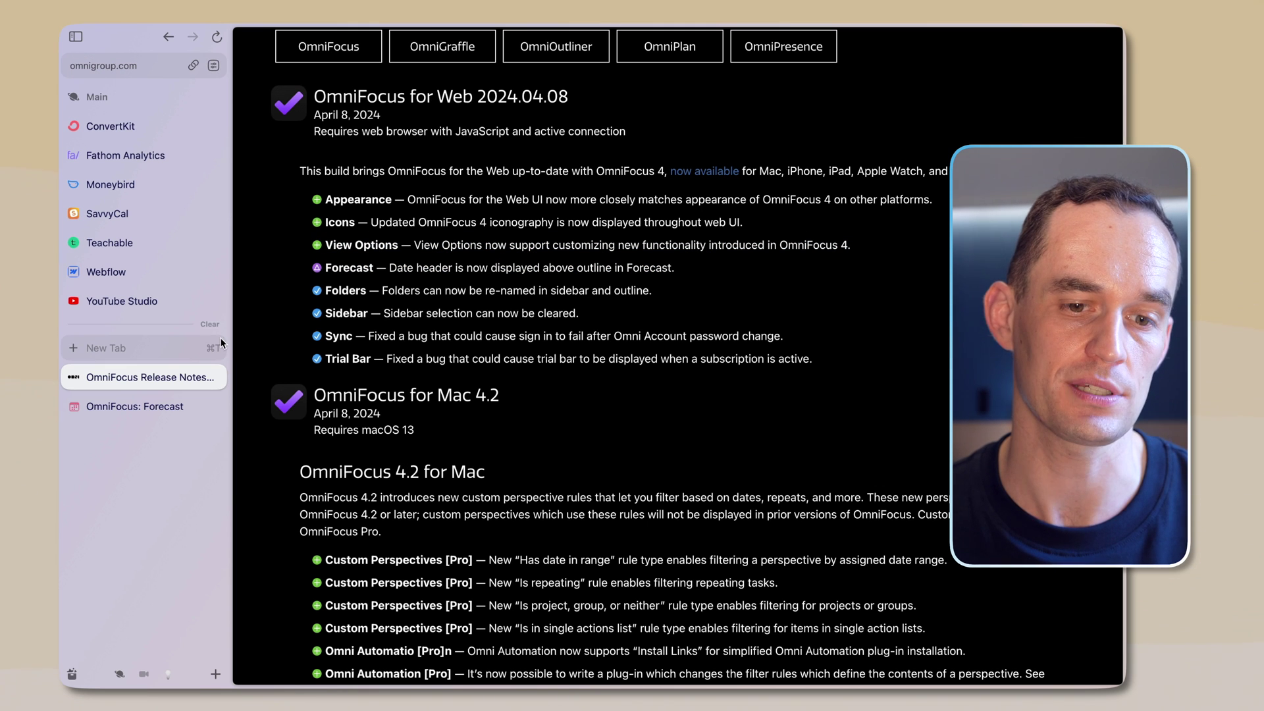
pyautogui.click(156, 398)
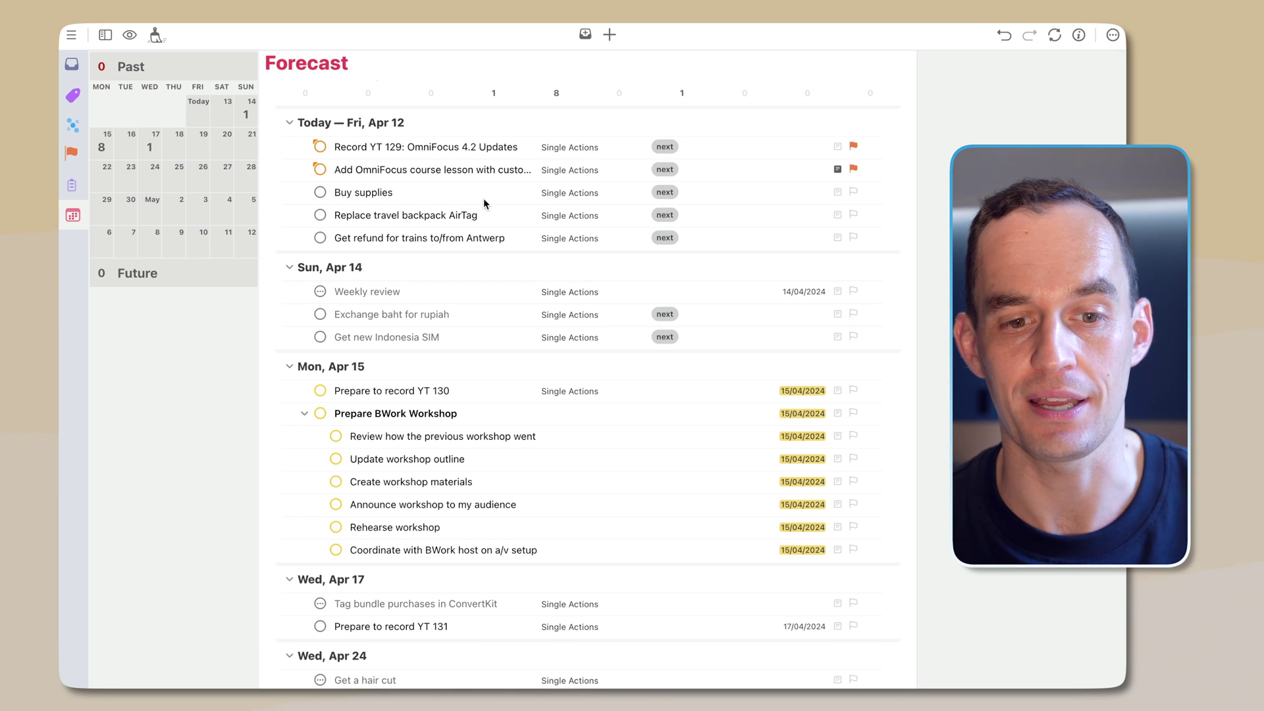
# Uncheck 'Items on defer dates' in the Forecast view options
pyautogui.scroll(1, 483, 199)
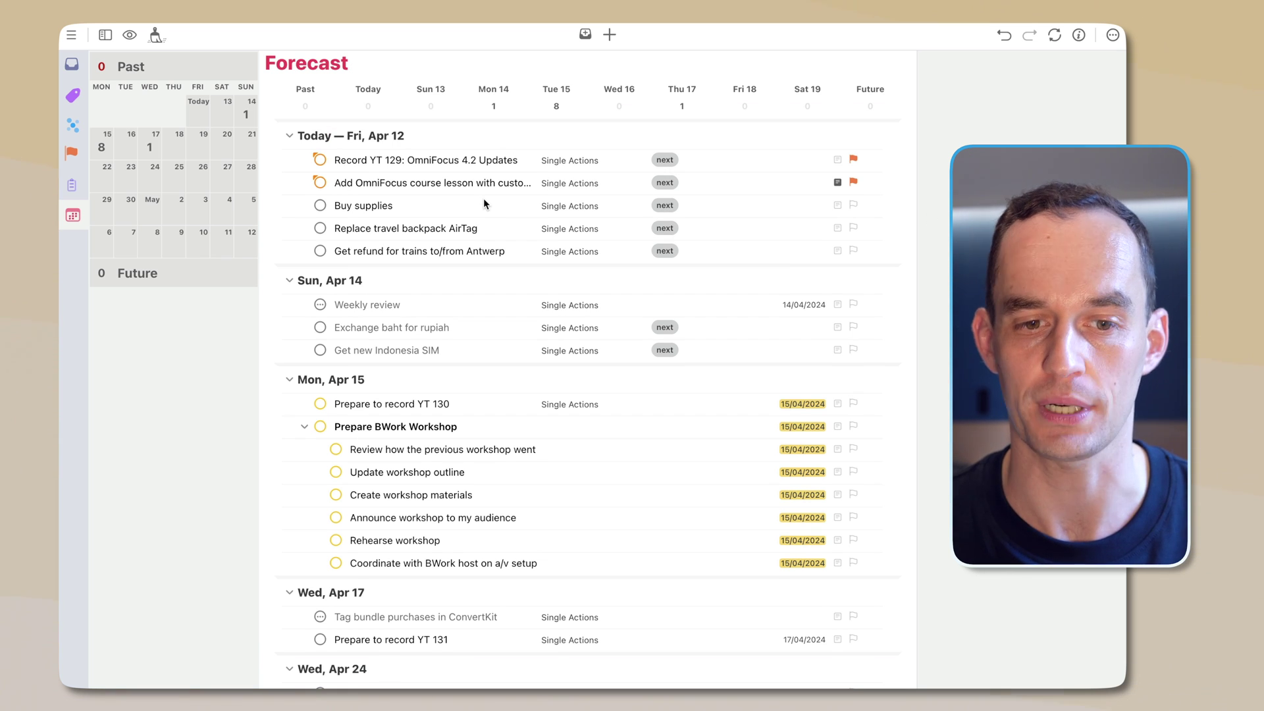
pyautogui.click(131, 38)
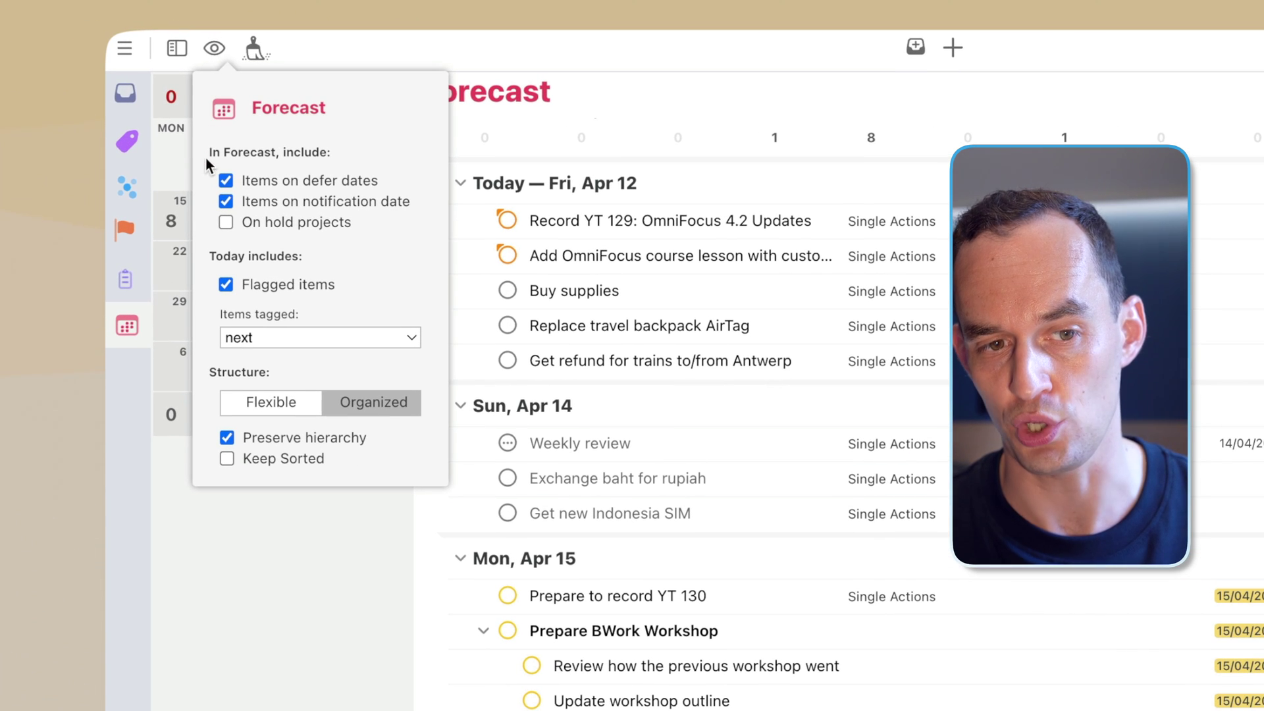
pyautogui.click(688, 112)
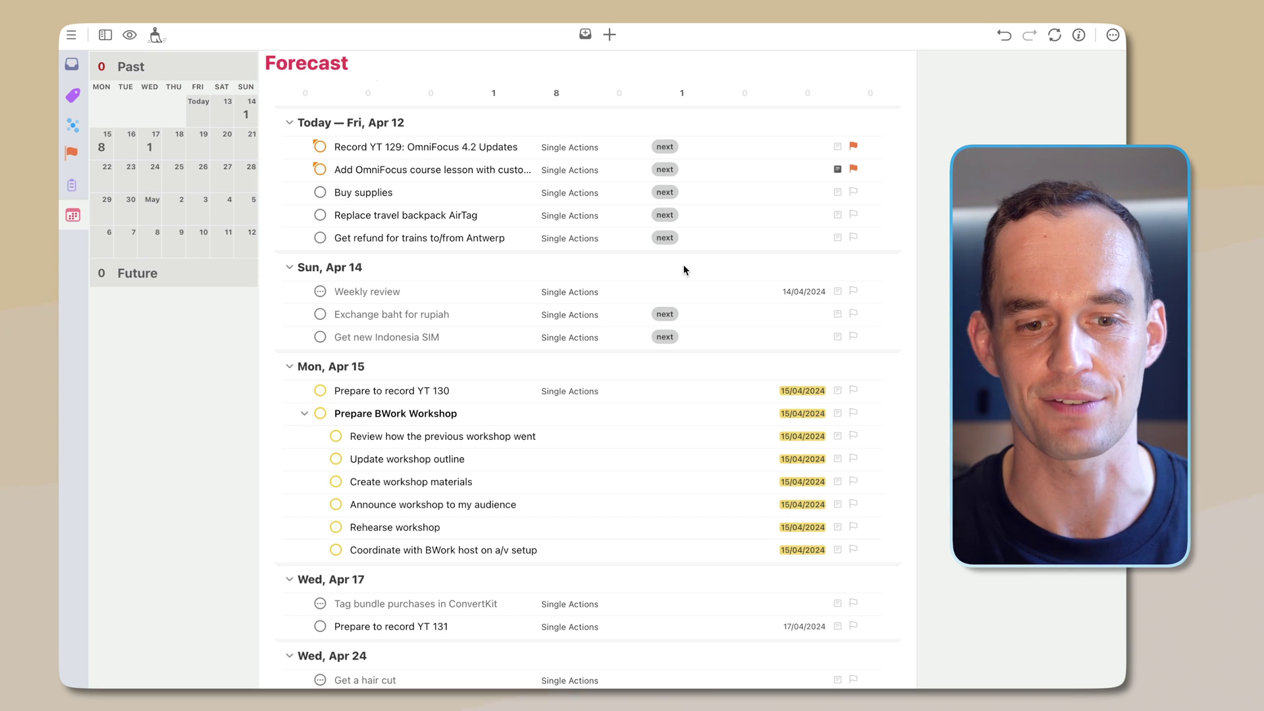
pyautogui.click(131, 36)
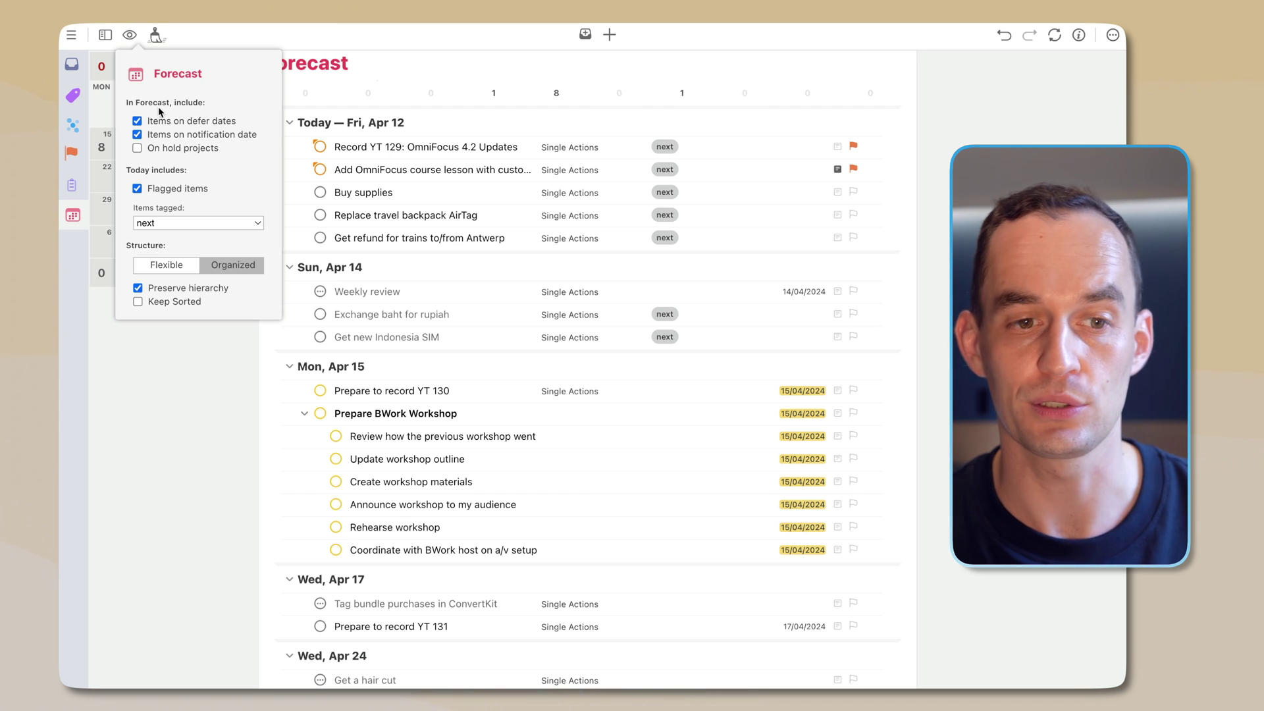
pyautogui.click(138, 122)
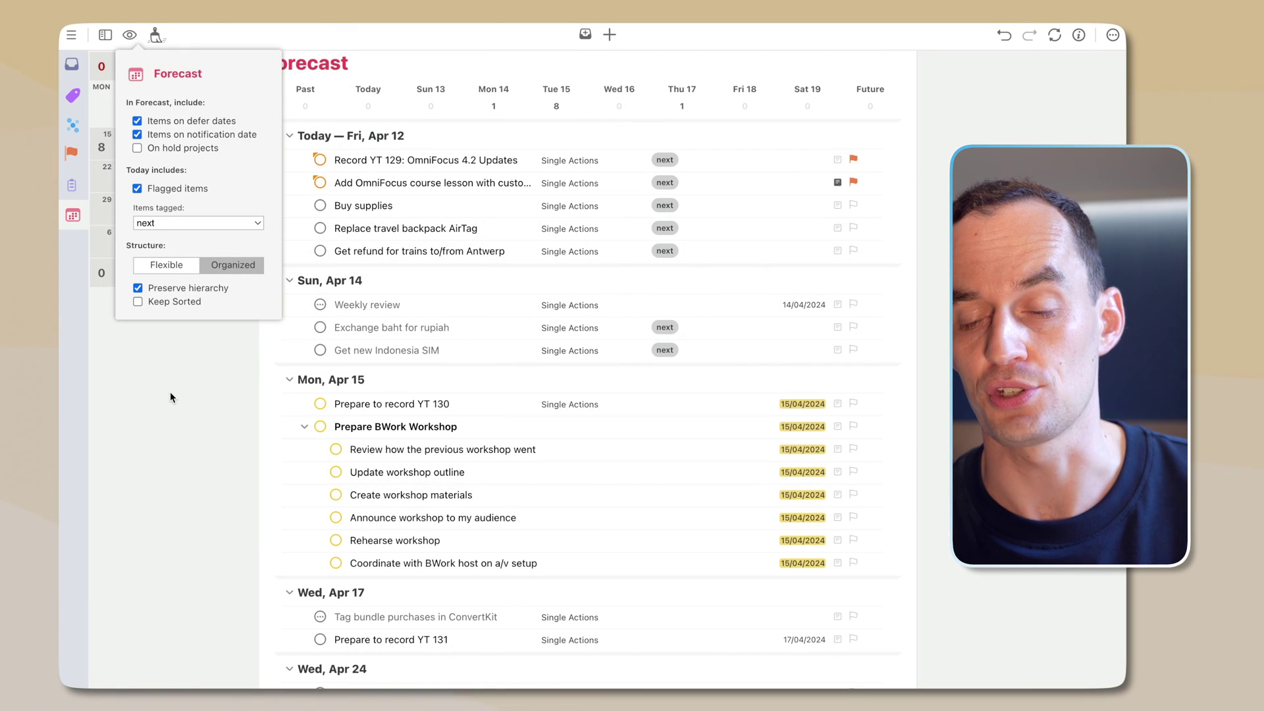
pyautogui.click(170, 397)
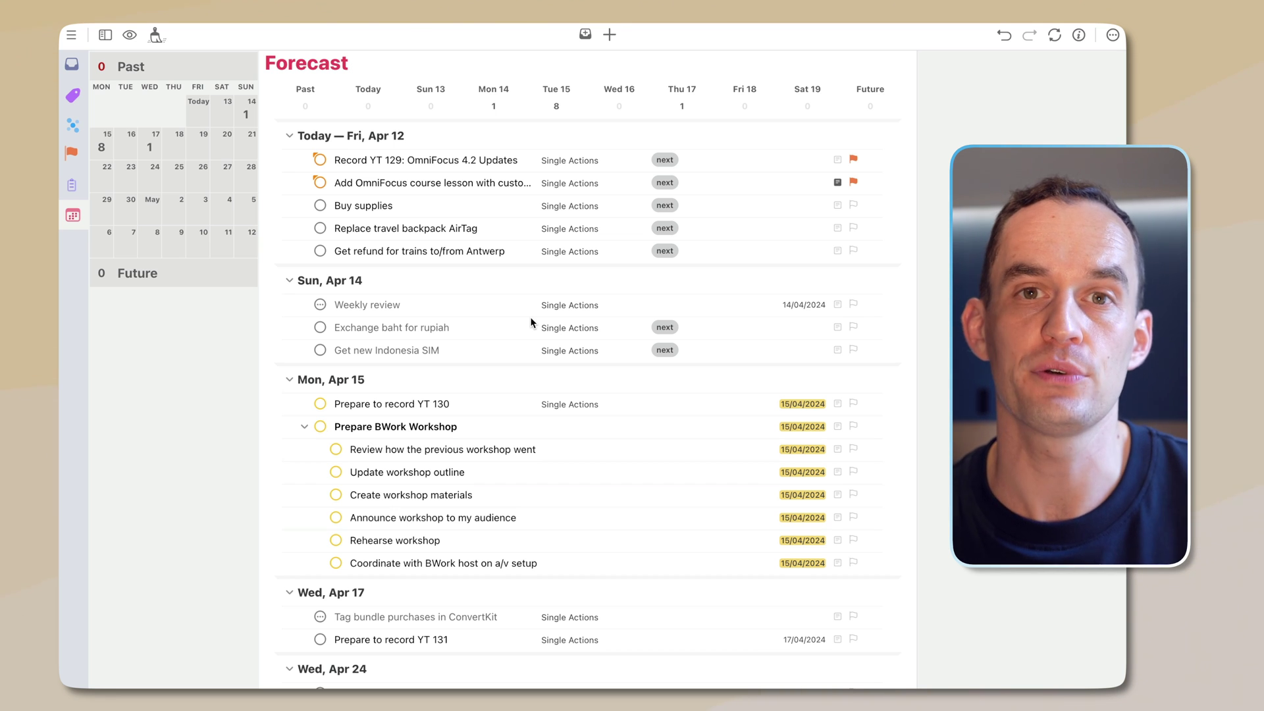
# Show the Weekly review task's details down to its Dates and Repeat sections
pyautogui.click(403, 303)
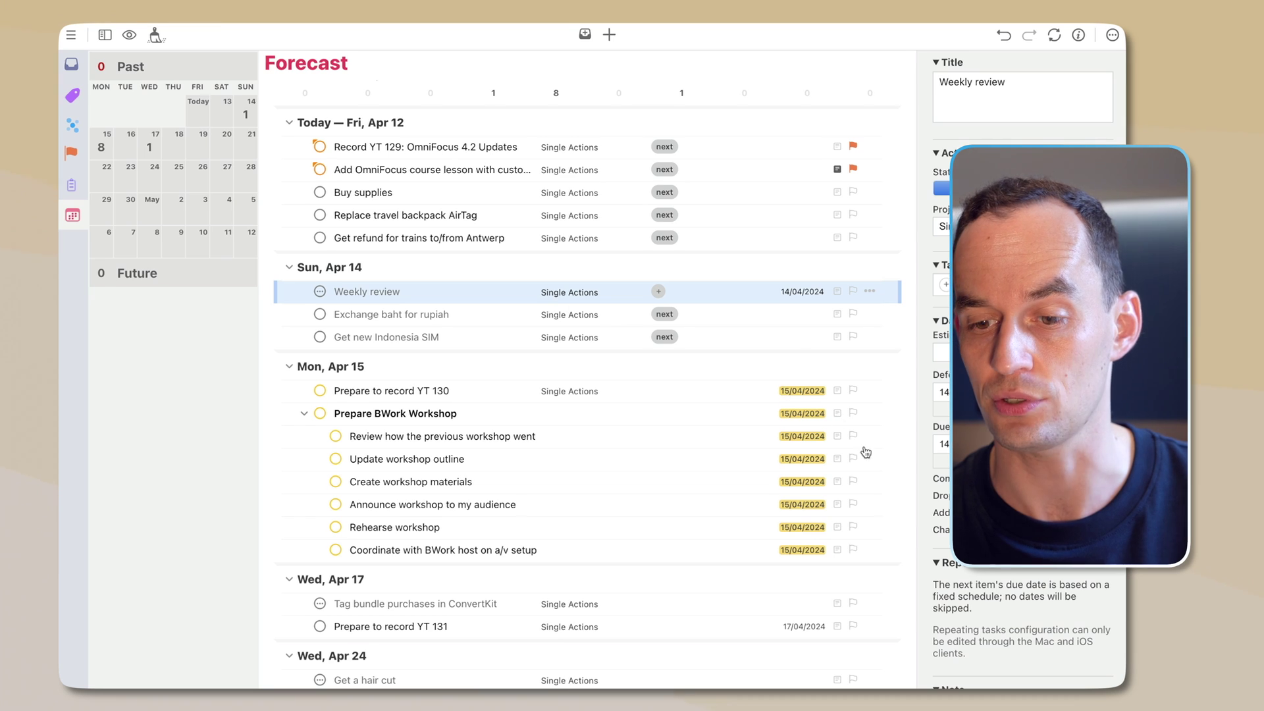
pyautogui.scroll(-5, 961, 461)
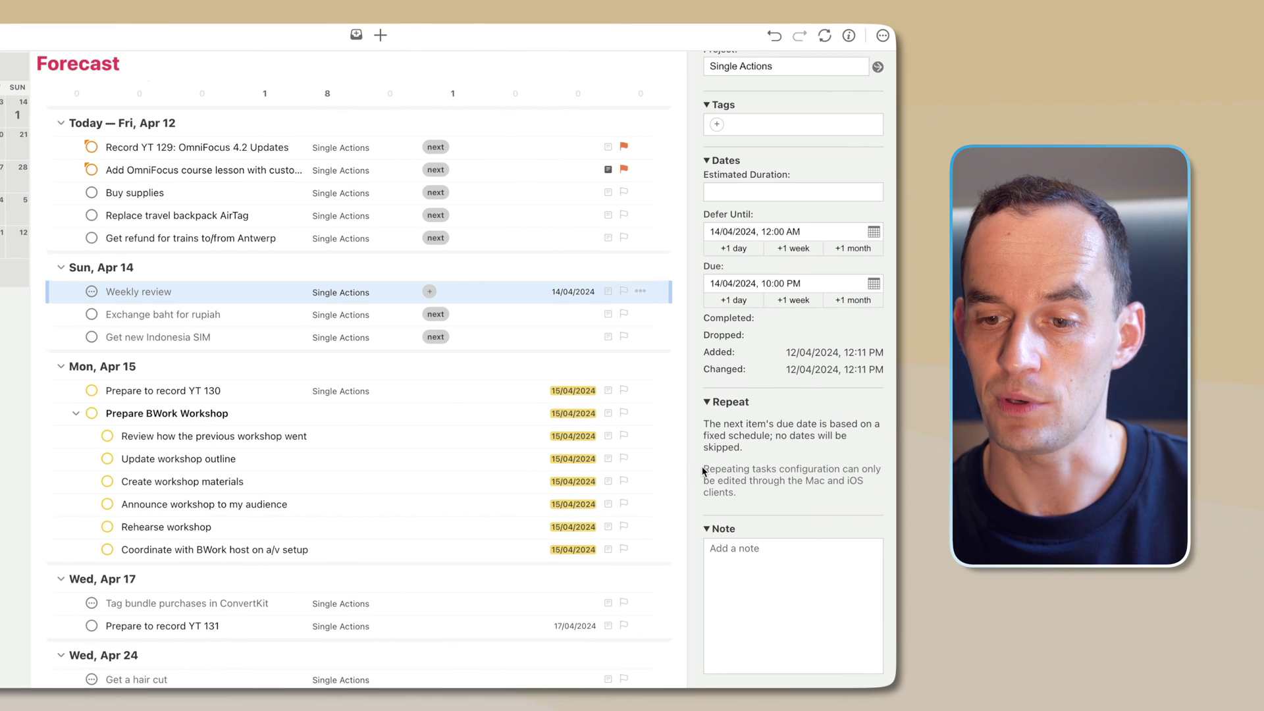